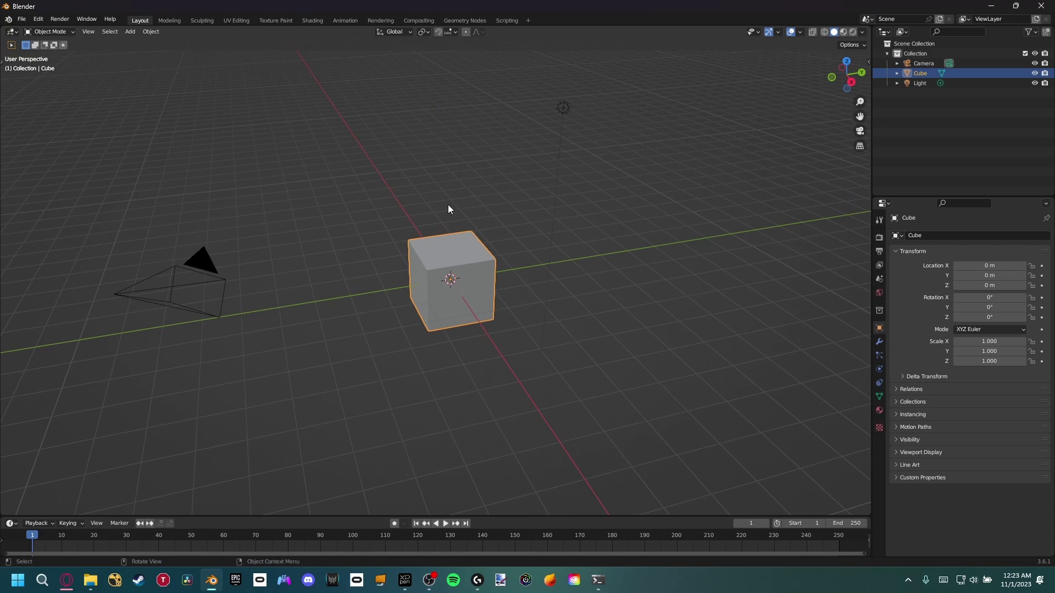
Add the Motion Tracking workspace to the project
{"action": "left_click", "coordinate": [523, 19]}
{"action": "mouse_move", "coordinate": [514, 68]}
{"action": "left_click", "coordinate": [575, 87]}
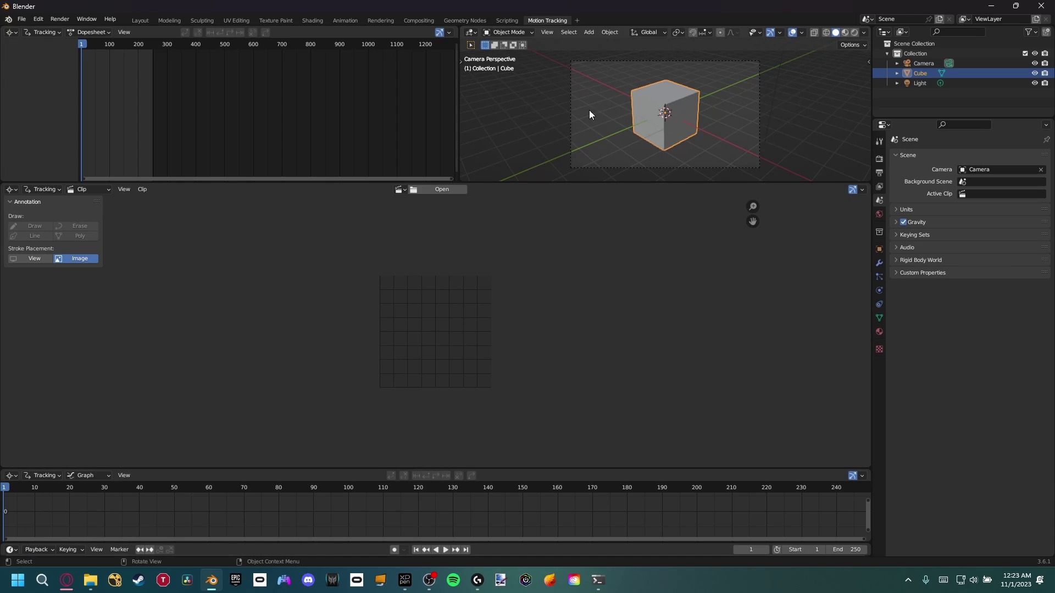
Load all Phone_footage PNG frames from the Image_Sequence folder as the movie clip
{"action": "left_click", "coordinate": [450, 188]}
{"action": "left_click", "coordinate": [291, 208]}
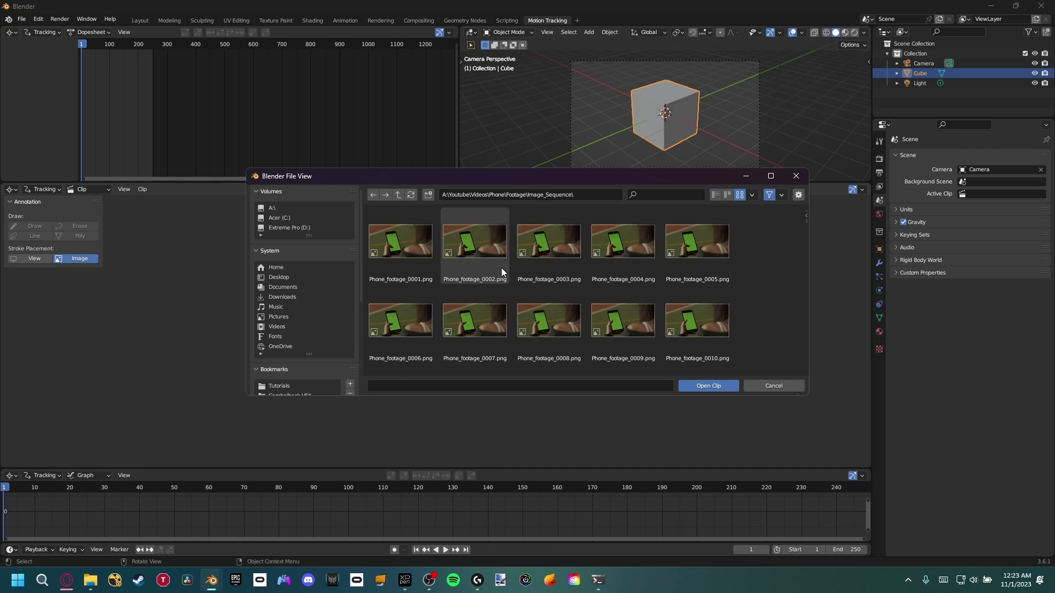
{"action": "key", "text": "a"}
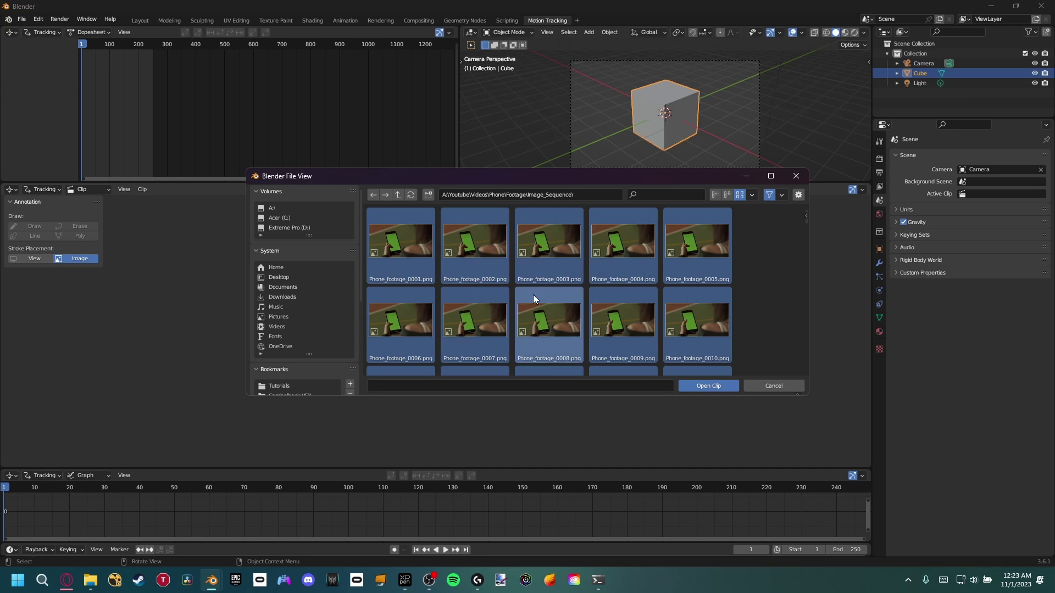
{"action": "left_click", "coordinate": [704, 388]}
Match the scene frame range to the clip and prefetch its frames
{"action": "left_click", "coordinate": [57, 217]}
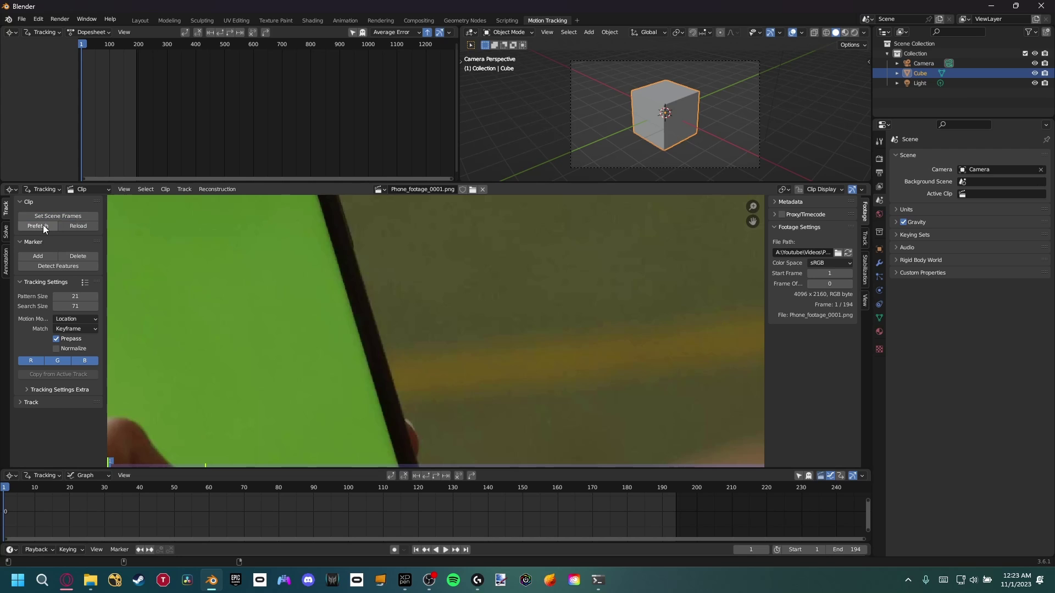
{"action": "left_click", "coordinate": [43, 225]}
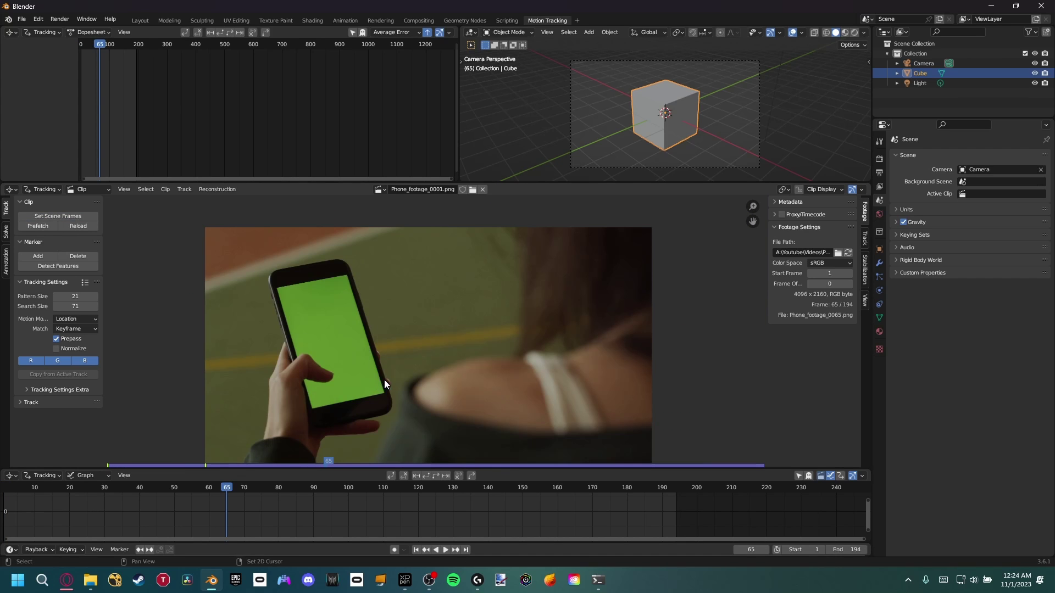
Scrub through the phone footage to frame 130 and set the scene's end frame to 130
{"action": "middle_click_drag", "start_coordinate": [384, 380], "coordinate": [405, 352], "text": "shift"}
{"action": "scroll", "coordinate": [411, 349], "scroll_direction": "up", "scroll_amount": 3}
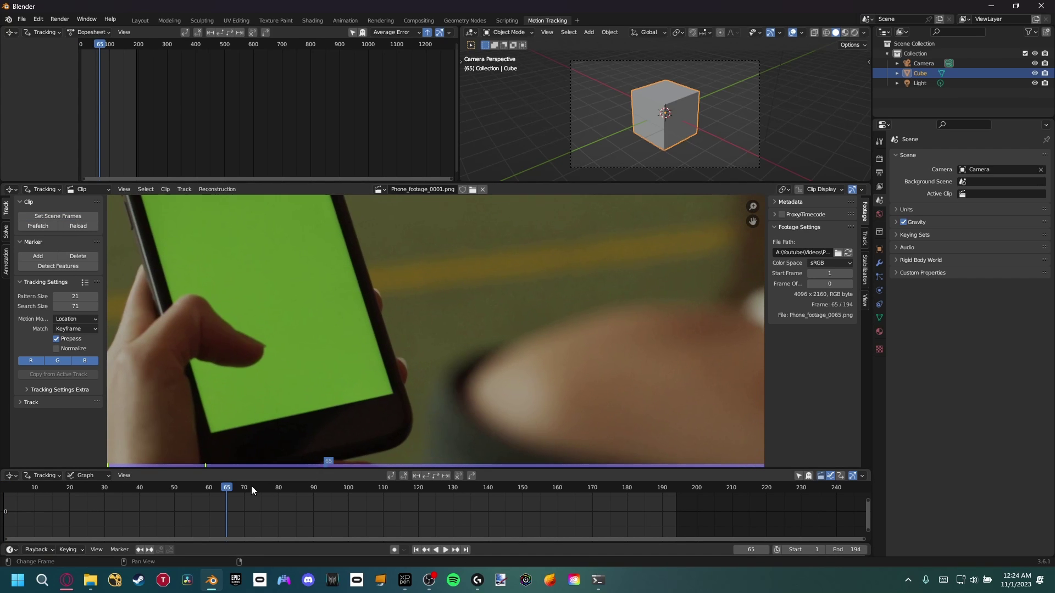
{"action": "left_click_drag", "start_coordinate": [252, 487], "coordinate": [477, 506]}
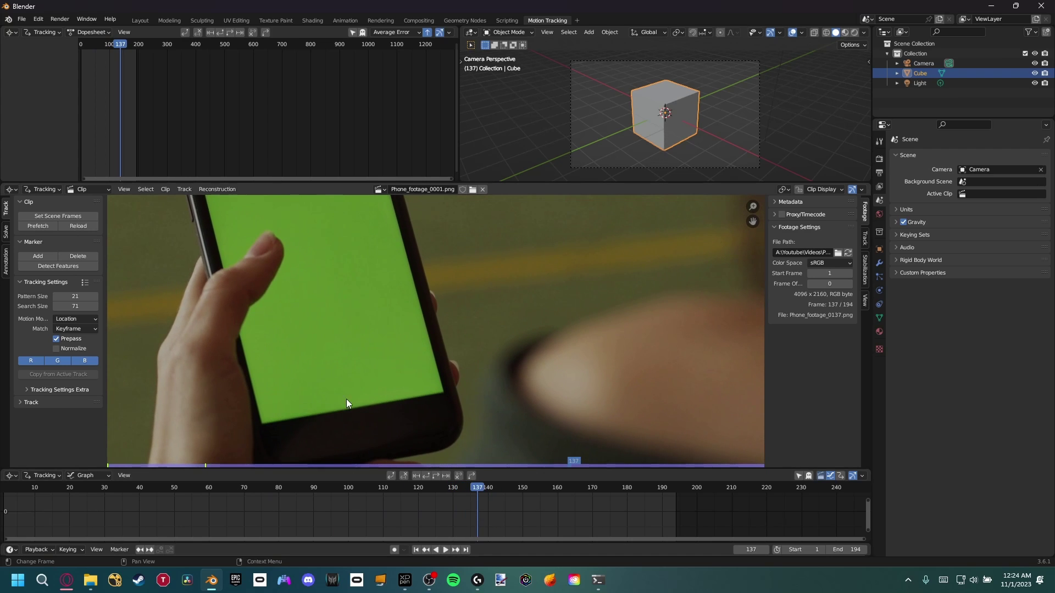
{"action": "left_click", "coordinate": [454, 489]}
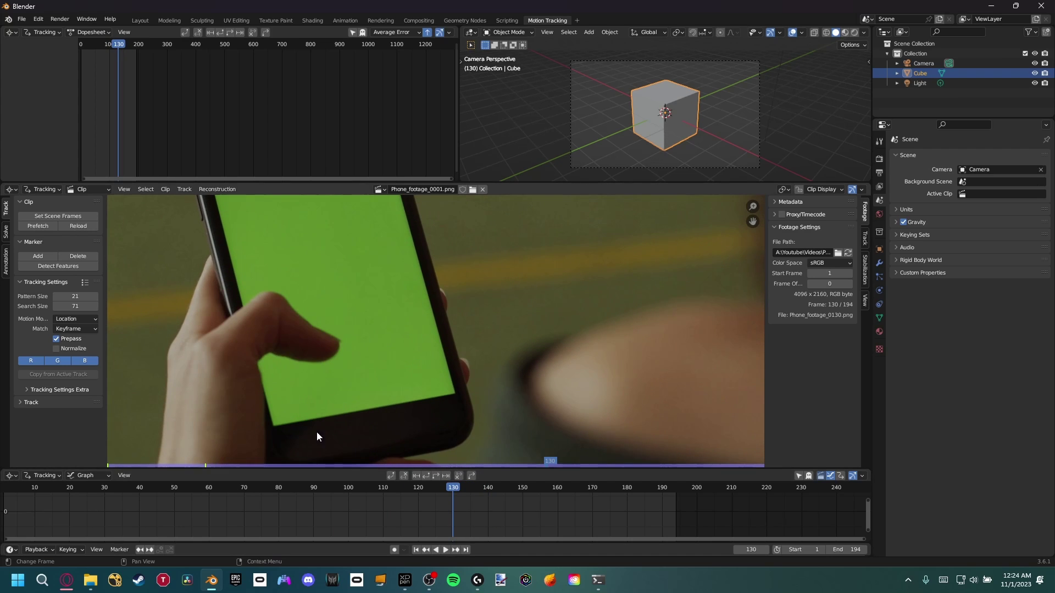
{"action": "left_click", "coordinate": [848, 550]}
{"action": "type", "text": "130"}
{"action": "key", "text": "Return"}
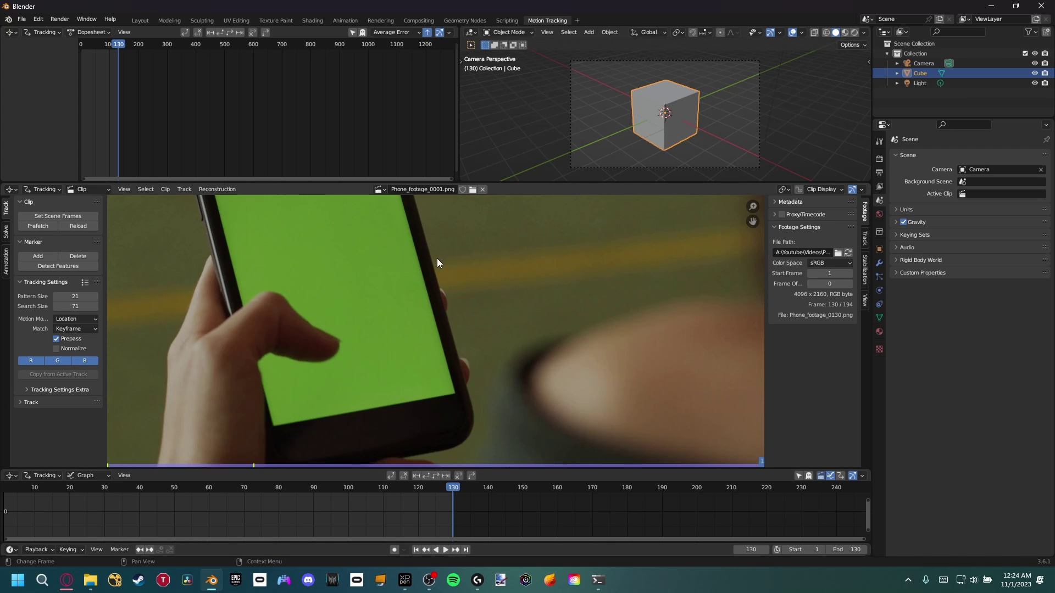
Set the output resolution to 4096 × 2160 px and choose the scene's frame rate
{"action": "middle_click_drag", "start_coordinate": [377, 326], "coordinate": [446, 354]}
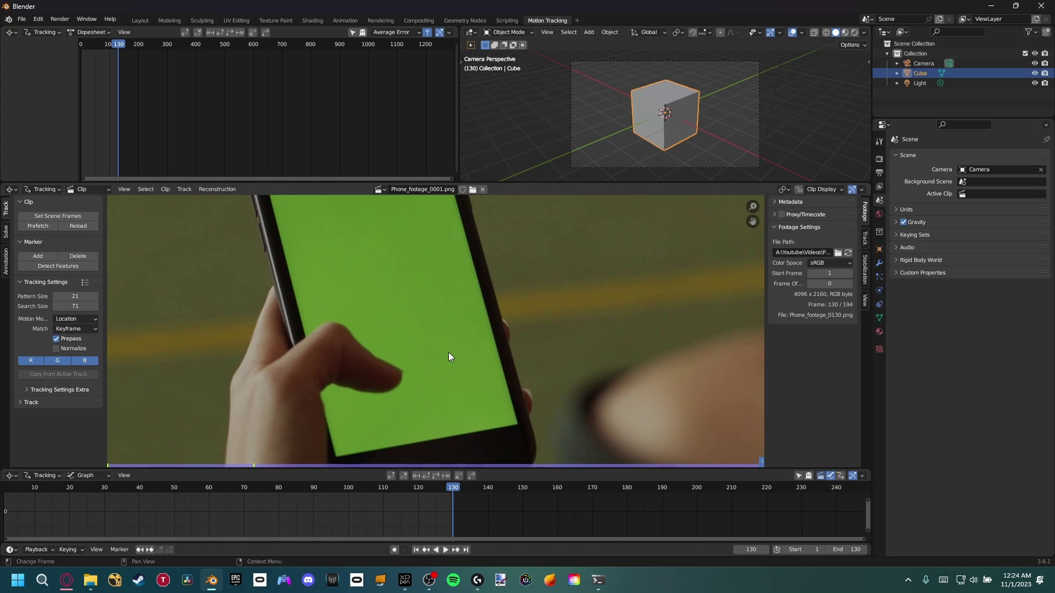
{"action": "scroll", "coordinate": [325, 374], "scroll_direction": "down", "scroll_amount": 3}
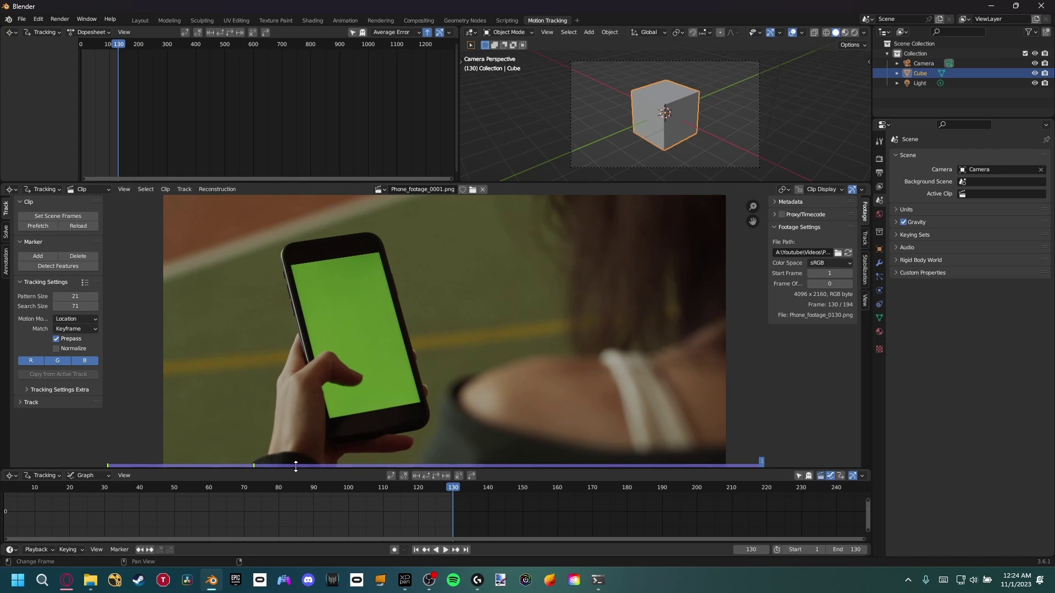
{"action": "left_click", "coordinate": [878, 159]}
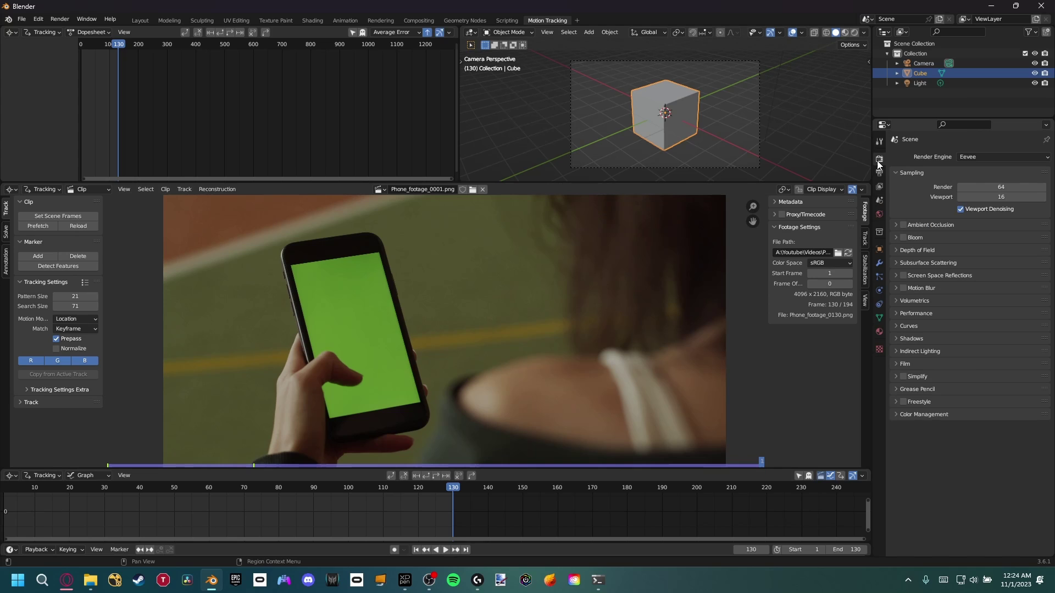
{"action": "left_click", "coordinate": [879, 172]}
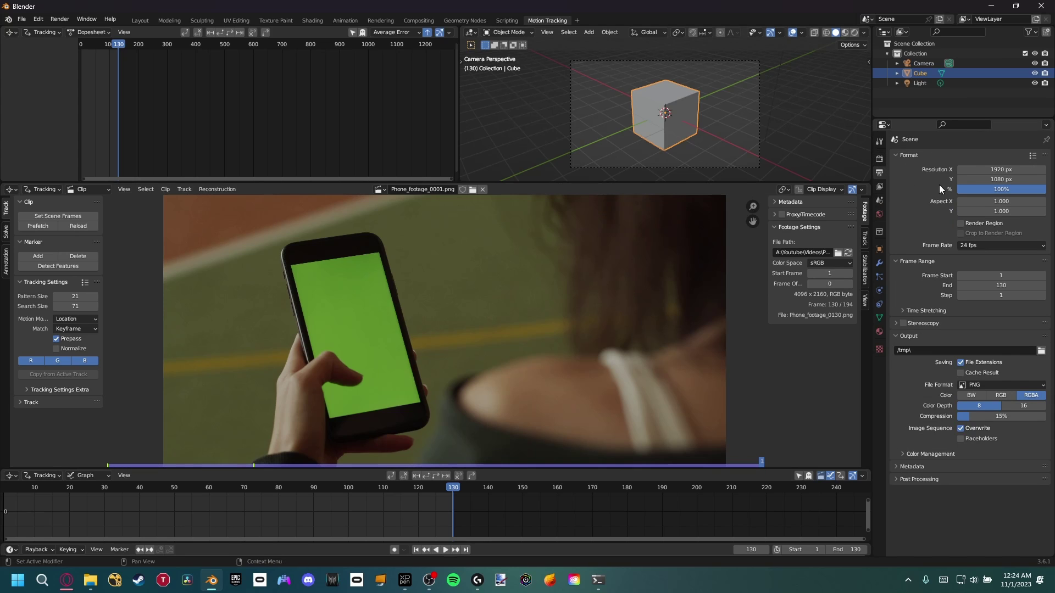
{"action": "left_click", "coordinate": [1005, 170]}
{"action": "type", "text": "4096"}
{"action": "key", "text": "Return"}
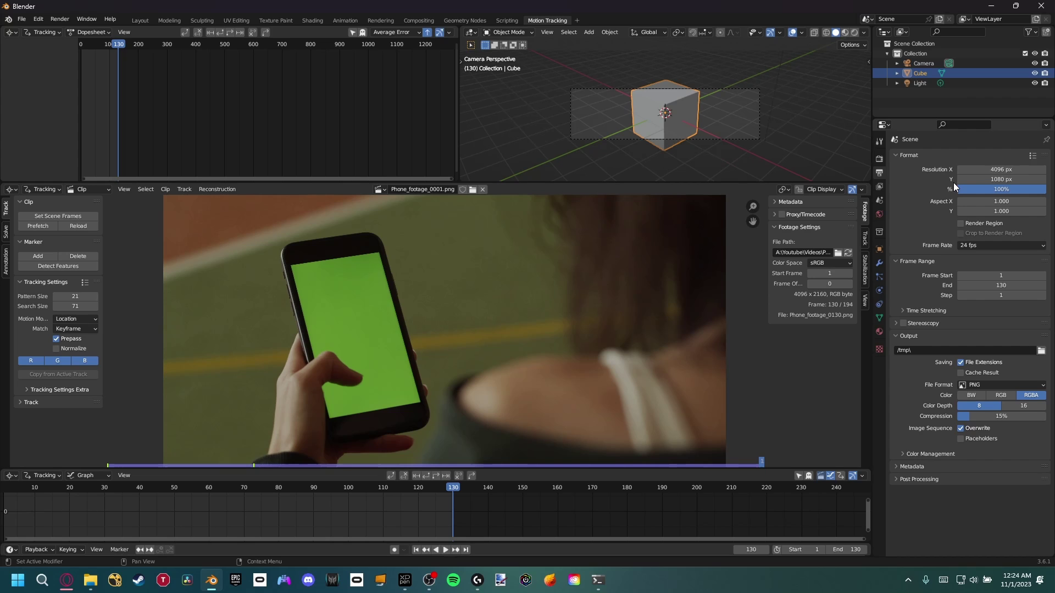
{"action": "left_click", "coordinate": [1003, 180]}
{"action": "type", "text": "2160"}
{"action": "key", "text": "Return"}
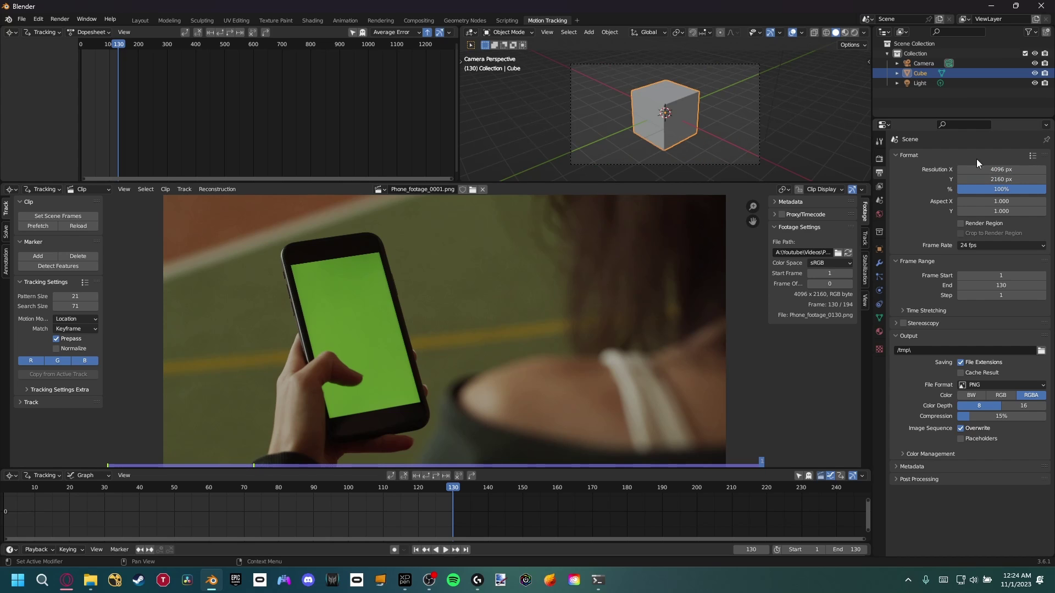
{"action": "left_click", "coordinate": [970, 243]}
{"action": "left_click", "coordinate": [981, 275]}
Set the render color management's view transform to Standard
{"action": "left_click", "coordinate": [879, 158]}
{"action": "left_click", "coordinate": [906, 416]}
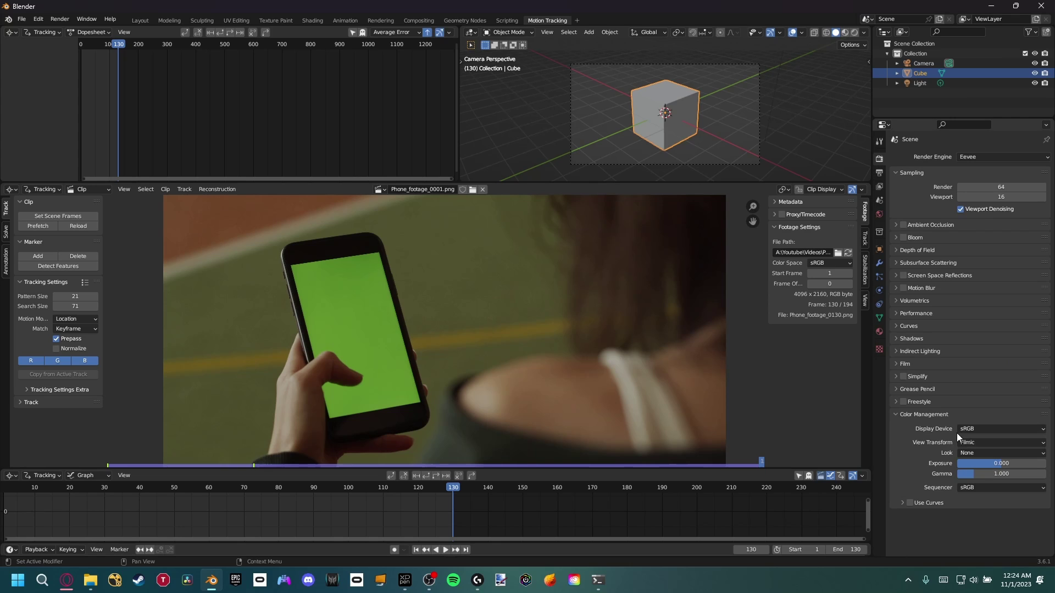
{"action": "left_click", "coordinate": [972, 441]}
{"action": "left_click", "coordinate": [981, 453]}
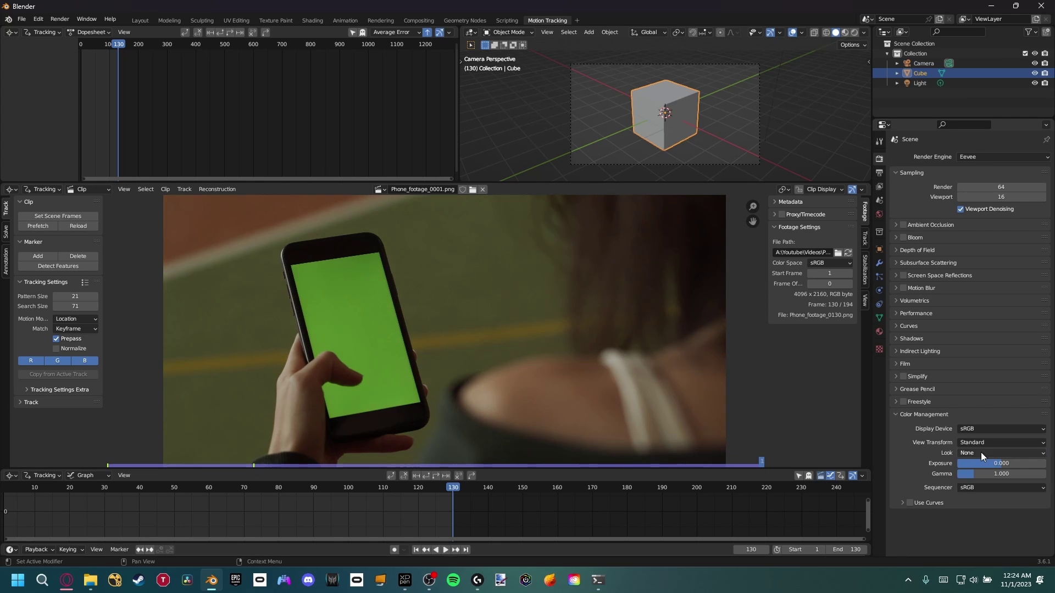
Return to frame 1 and set the tracking pattern size to 40 and search size to 130
{"action": "scroll", "coordinate": [474, 330], "scroll_direction": "down", "scroll_amount": 3}
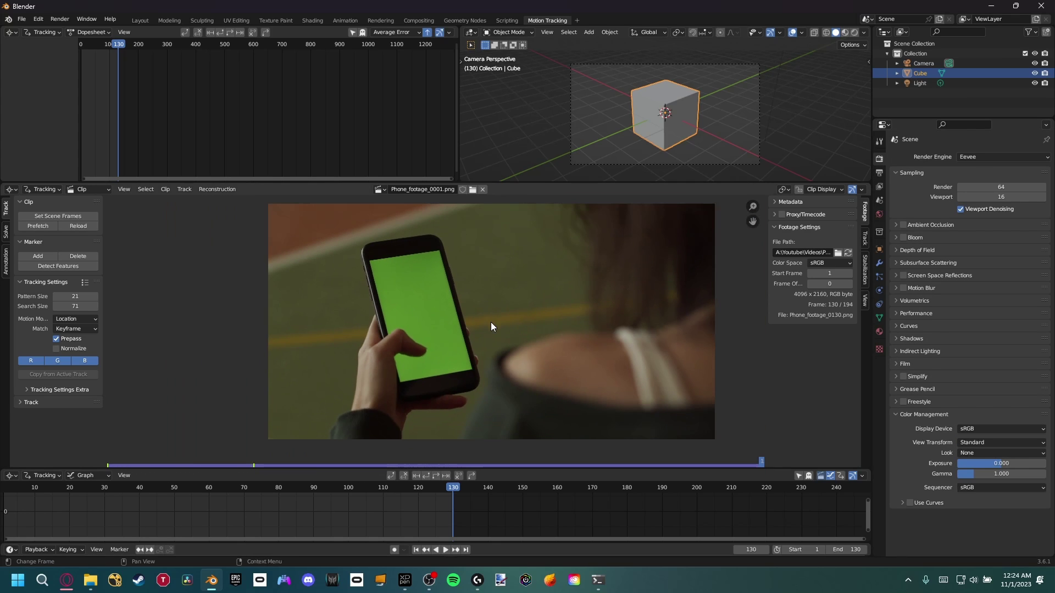
{"action": "middle_click_drag", "start_coordinate": [377, 489], "coordinate": [485, 488]}
{"action": "left_click", "coordinate": [143, 491]}
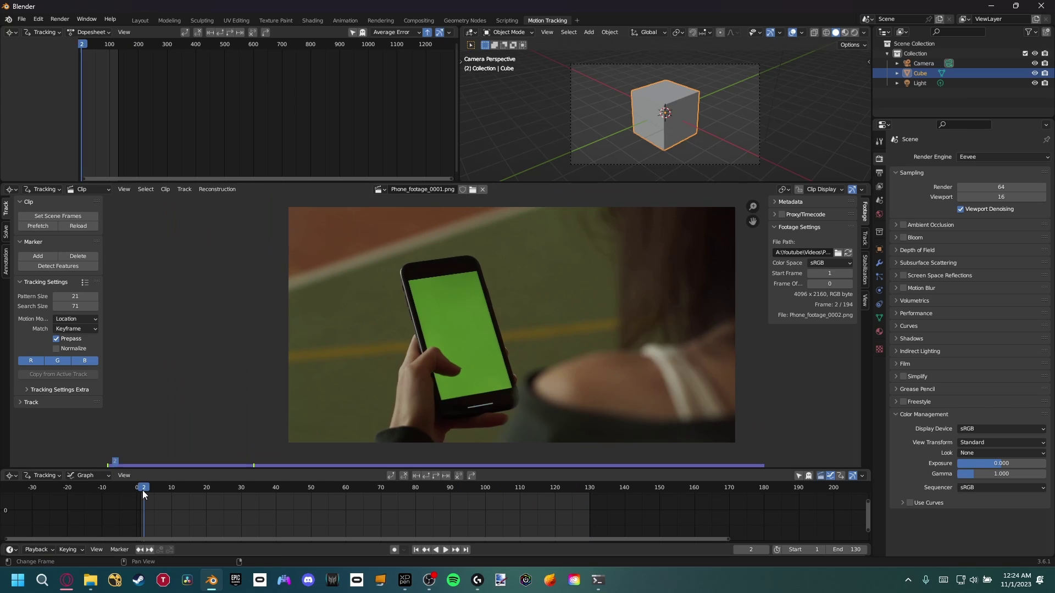
{"action": "left_click", "coordinate": [72, 296]}
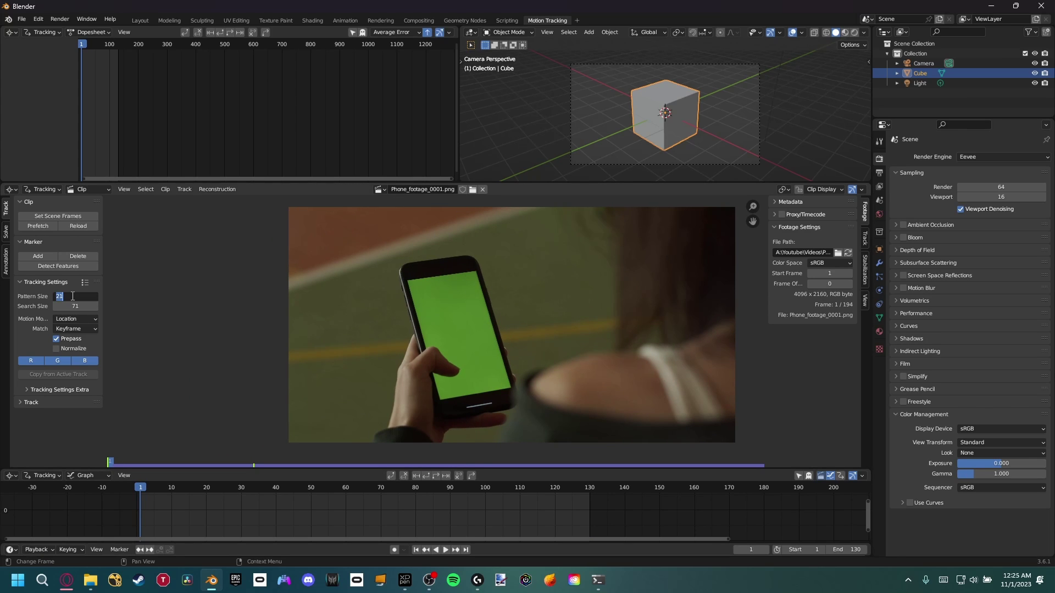
{"action": "left_click", "coordinate": [75, 306]}
{"action": "type", "text": "130"}
{"action": "key", "text": "Return"}
{"action": "scroll", "coordinate": [410, 305], "scroll_direction": "up", "scroll_amount": 2}
{"action": "middle_click_drag", "start_coordinate": [421, 279], "coordinate": [416, 317]}
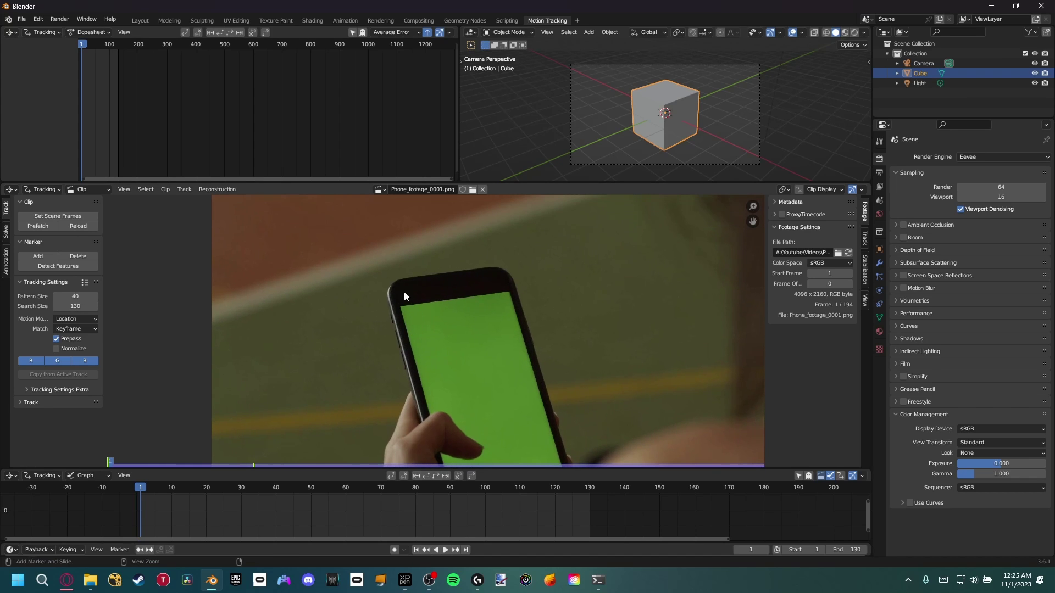
{"action": "left_click", "coordinate": [403, 304], "text": "ctrl"}
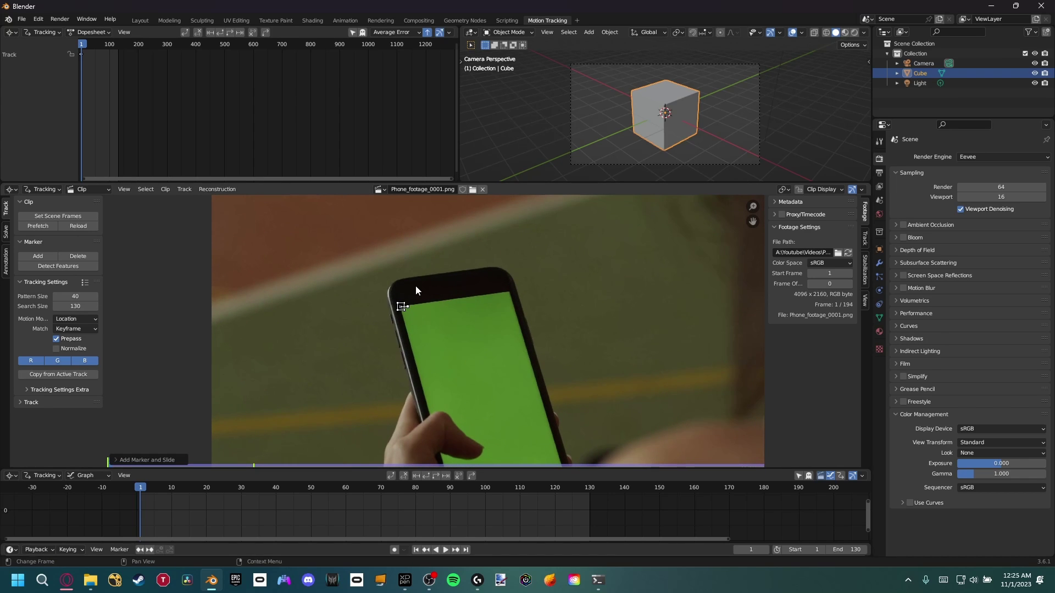
{"action": "scroll", "coordinate": [395, 312], "scroll_direction": "up", "scroll_amount": 8}
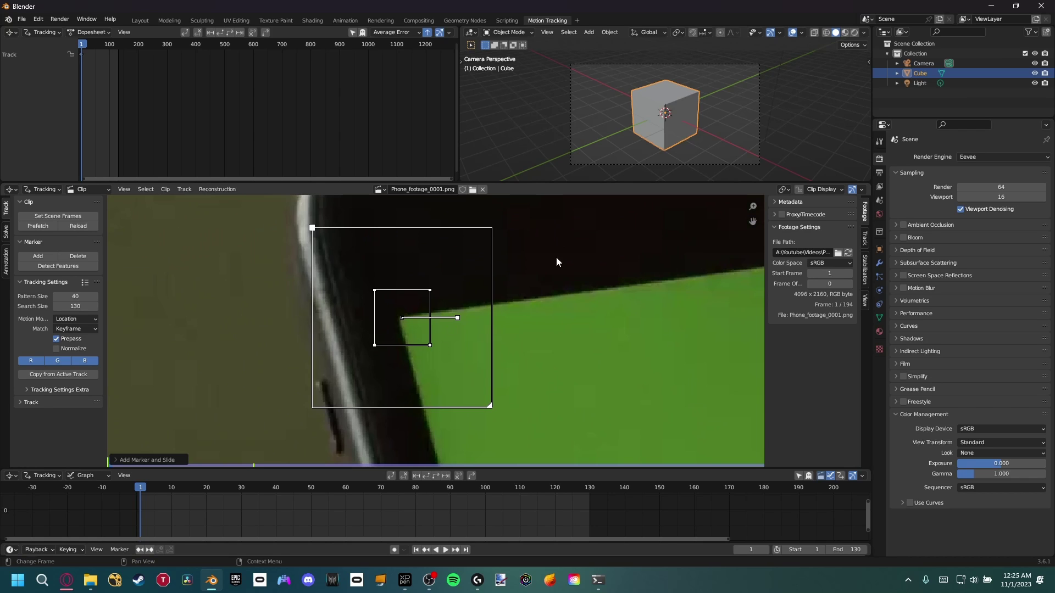
{"action": "scroll", "coordinate": [481, 309], "scroll_direction": "down", "scroll_amount": 6}
{"action": "key", "text": "x"}
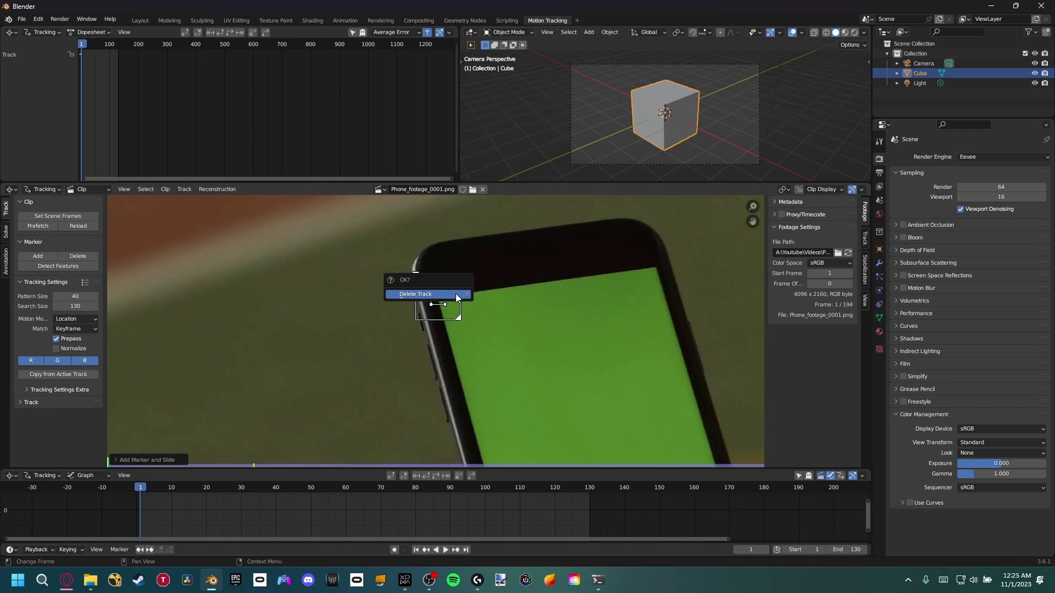
{"action": "left_click", "coordinate": [456, 295]}
Set the tracking match to Previous frame and enable Normalize
{"action": "left_click", "coordinate": [81, 328]}
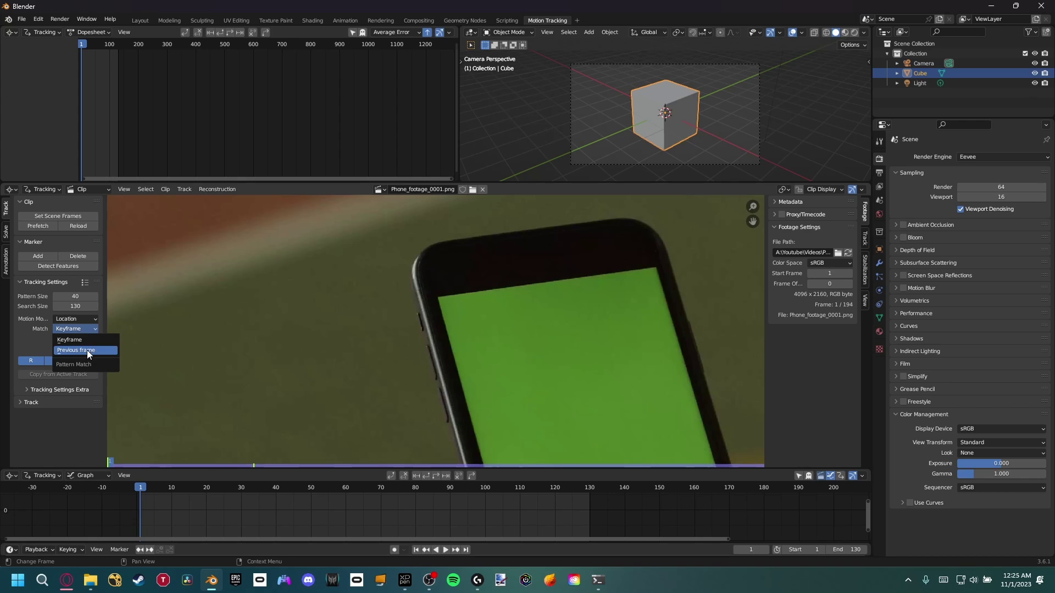
{"action": "left_click", "coordinate": [87, 350]}
{"action": "left_click", "coordinate": [66, 351]}
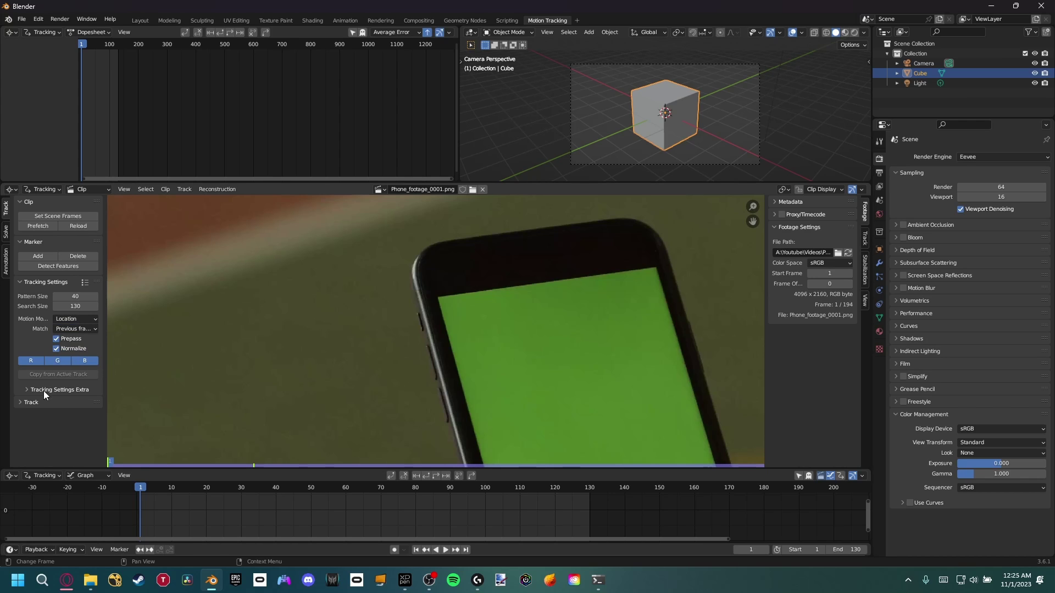
Place tracking markers on the upper-left and upper-right corners of the phone's green screen at frame 1
{"action": "scroll", "coordinate": [484, 309], "scroll_direction": "down", "scroll_amount": 2}
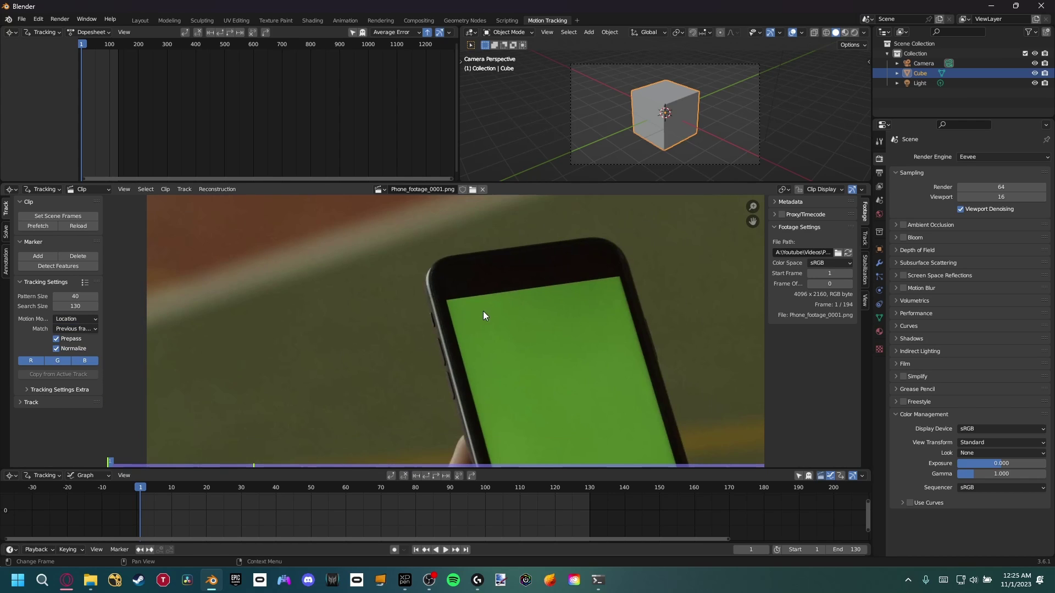
{"action": "scroll", "coordinate": [374, 274], "scroll_direction": "up", "scroll_amount": 5}
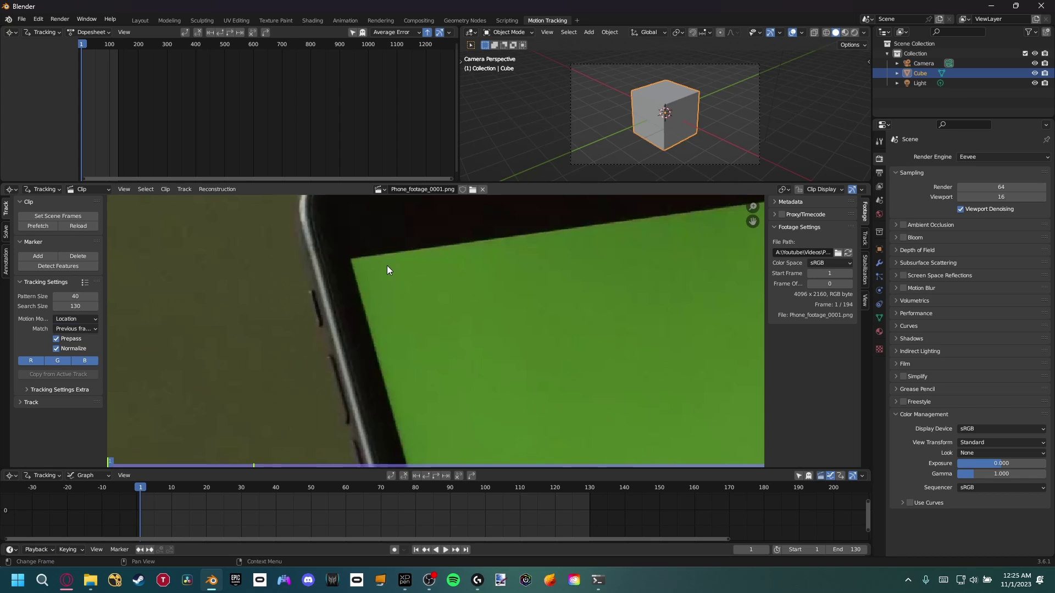
{"action": "middle_click_drag", "start_coordinate": [403, 258], "coordinate": [371, 300]}
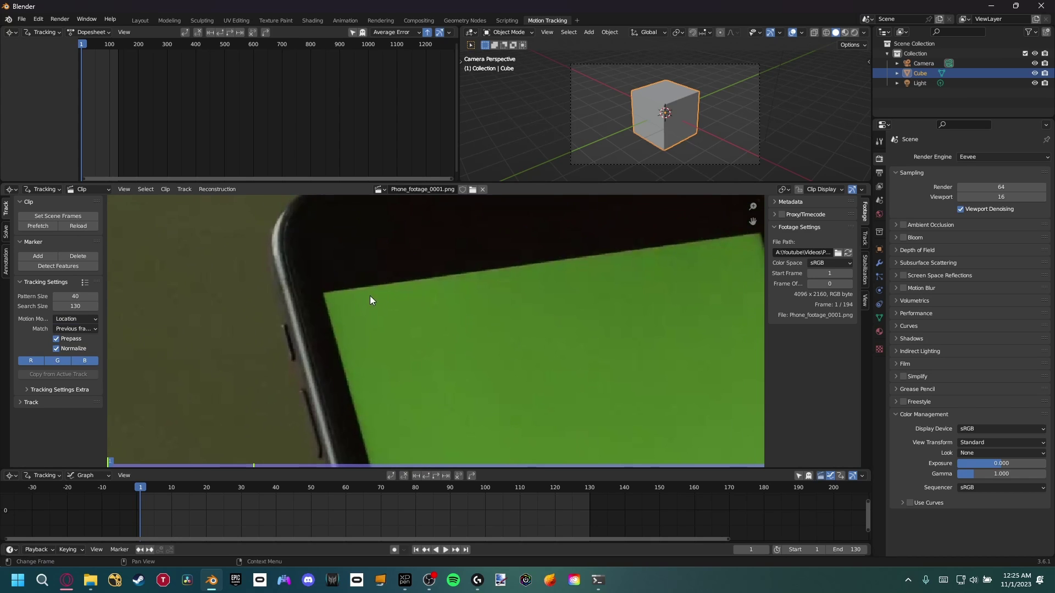
{"action": "left_click", "coordinate": [324, 293], "text": "ctrl"}
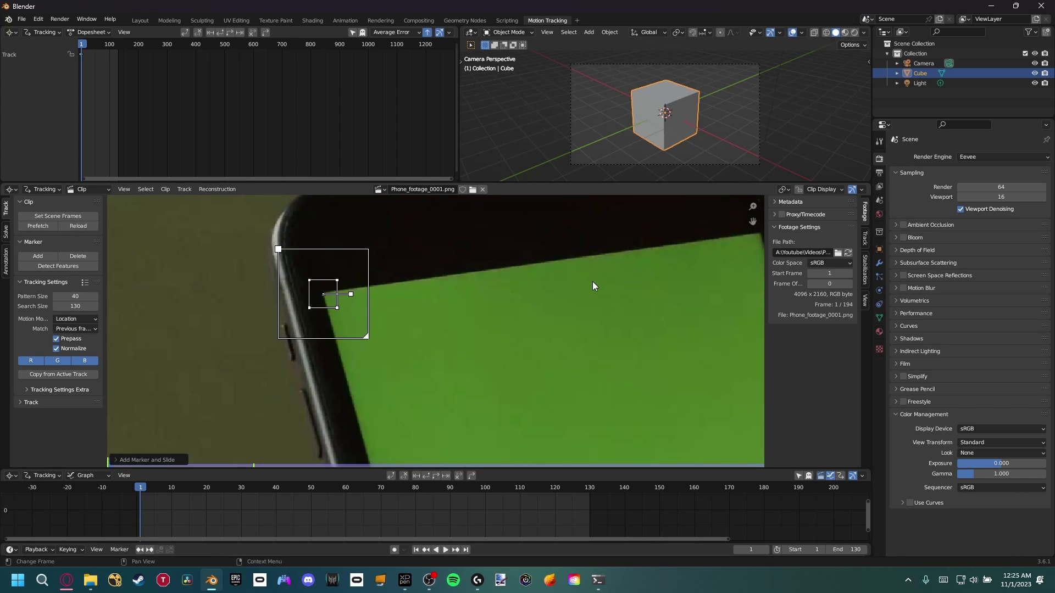
{"action": "middle_click_drag", "start_coordinate": [623, 277], "coordinate": [187, 338]}
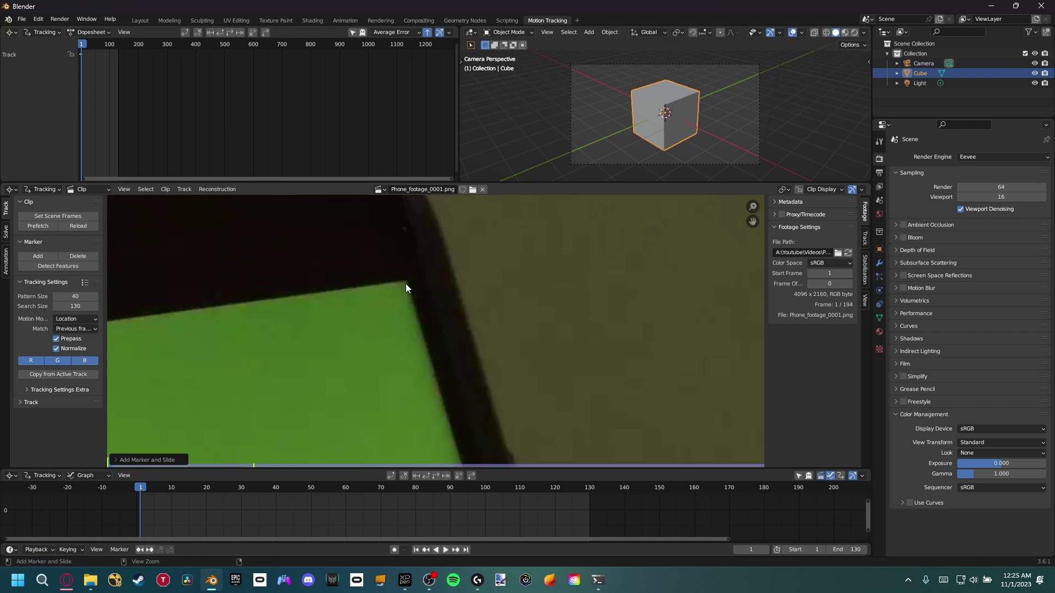
{"action": "left_click", "coordinate": [406, 284], "text": "ctrl"}
Place tracking markers on the lower-left and lower-right corners of the phone's green screen at frame 1
{"action": "scroll", "coordinate": [404, 341], "scroll_direction": "down", "scroll_amount": 5}
{"action": "middle_click_drag", "start_coordinate": [401, 383], "coordinate": [427, 218]}
{"action": "scroll", "coordinate": [406, 275], "scroll_direction": "up", "scroll_amount": 5}
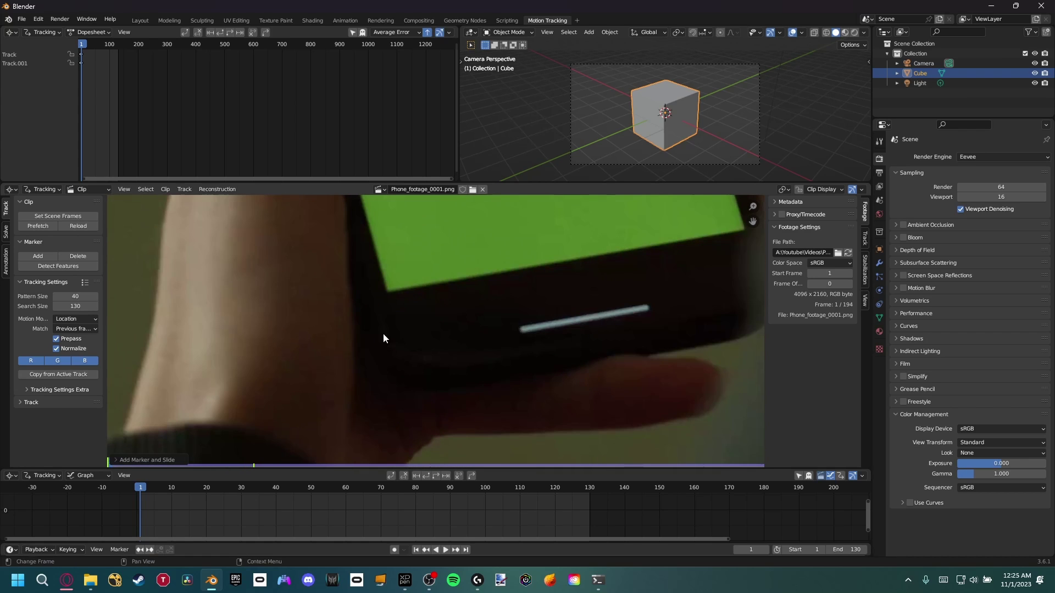
{"action": "left_click", "coordinate": [389, 292], "text": "ctrl"}
{"action": "middle_click_drag", "start_coordinate": [388, 292], "coordinate": [260, 366]}
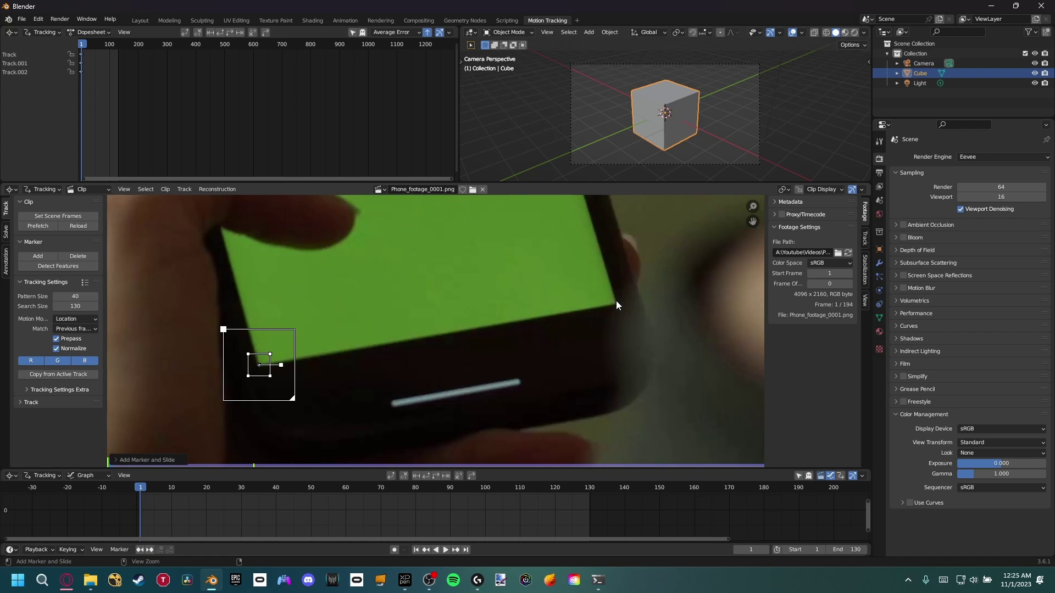
{"action": "left_click", "coordinate": [615, 304], "text": "ctrl"}
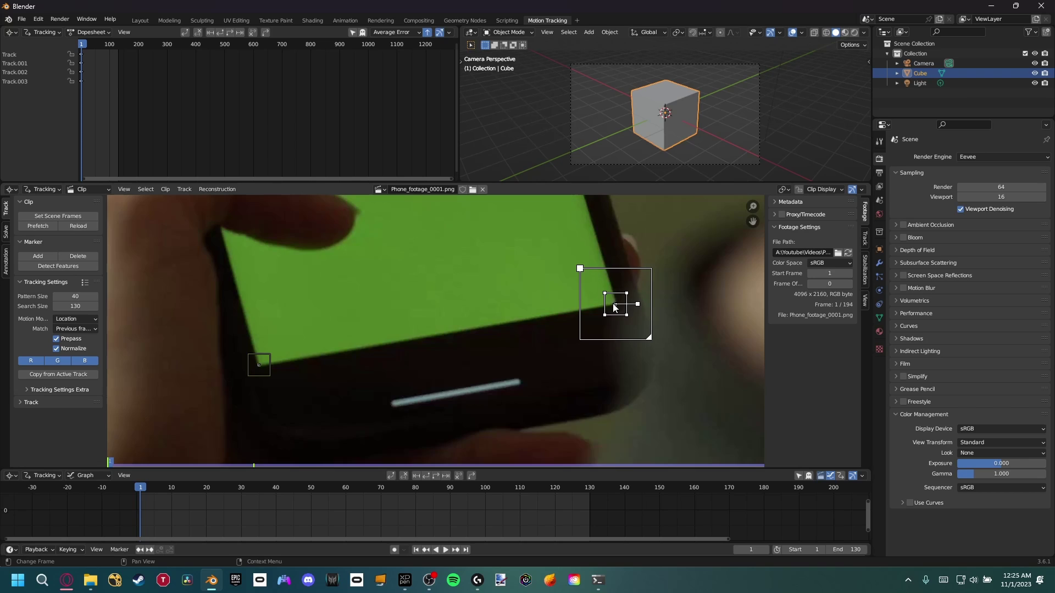
{"action": "scroll", "coordinate": [475, 297], "scroll_direction": "down", "scroll_amount": 2}
{"action": "middle_click_drag", "start_coordinate": [415, 265], "coordinate": [428, 351]}
{"action": "scroll", "coordinate": [424, 335], "scroll_direction": "down", "scroll_amount": 2}
{"action": "middle_click_drag", "start_coordinate": [426, 292], "coordinate": [419, 323]}
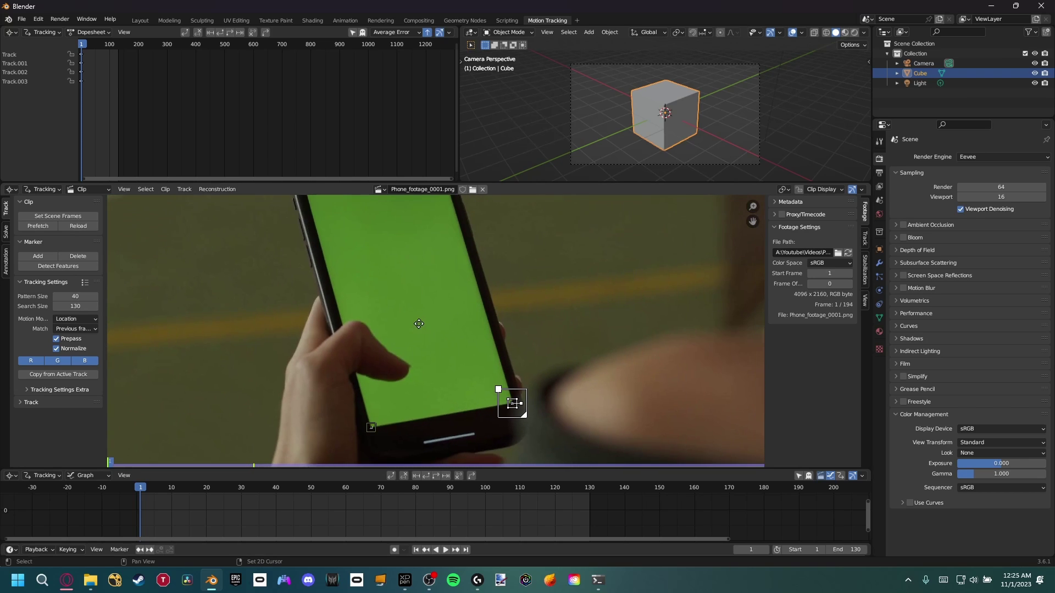
Select all four corner markers and track them forward from frame 1 through frame 130
{"action": "scroll", "coordinate": [419, 324], "scroll_direction": "down", "scroll_amount": 2}
{"action": "key", "text": "a"}
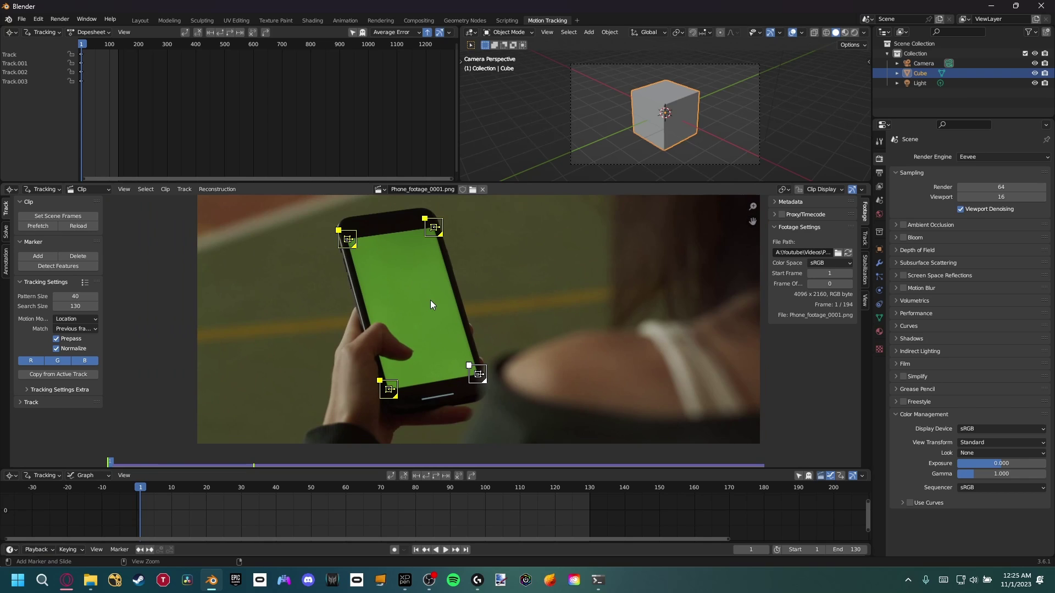
{"action": "key", "text": "ctrl+t"}
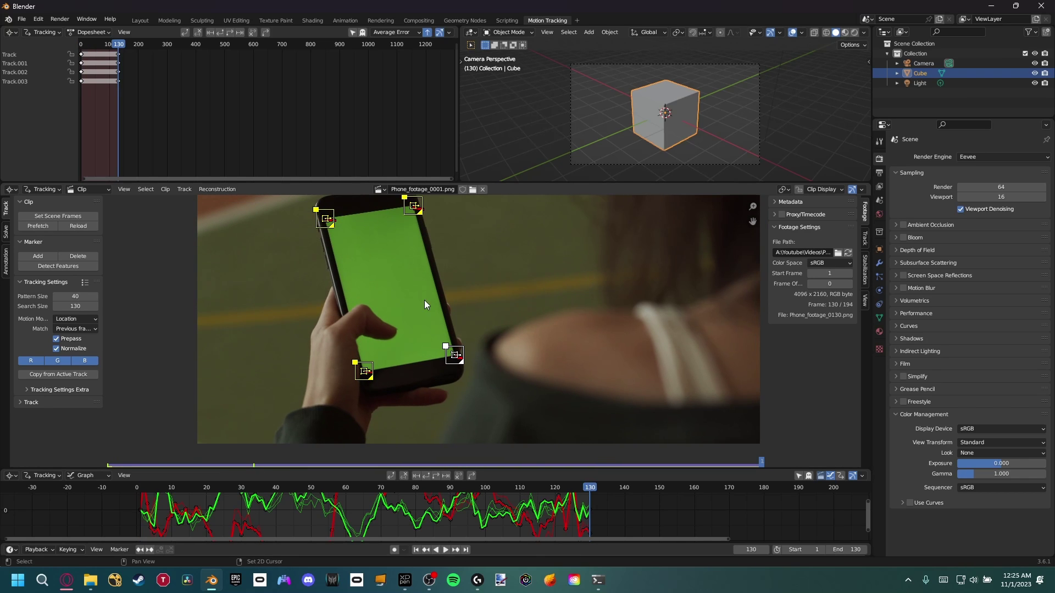
Create a plane track from the four selected corner tracks
{"action": "middle_click_drag", "start_coordinate": [425, 300], "coordinate": [496, 304]}
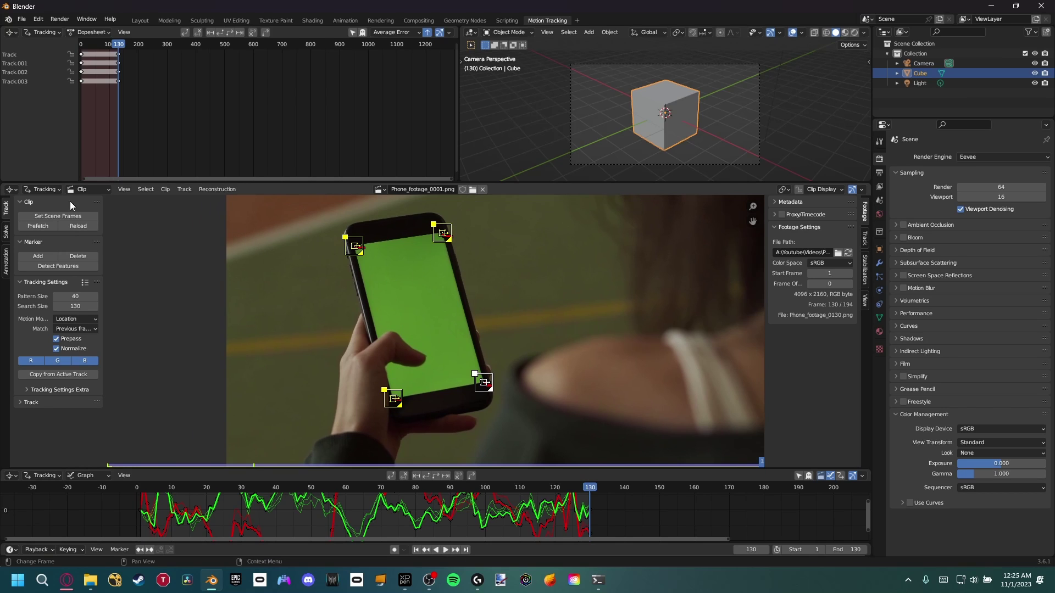
{"action": "left_click", "coordinate": [5, 231]}
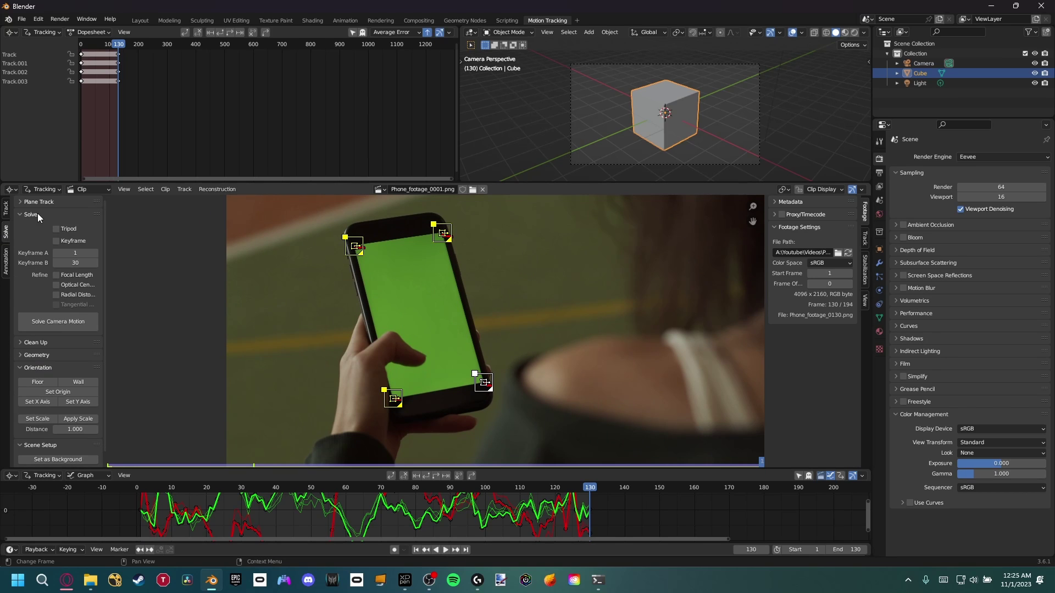
{"action": "left_click", "coordinate": [27, 204]}
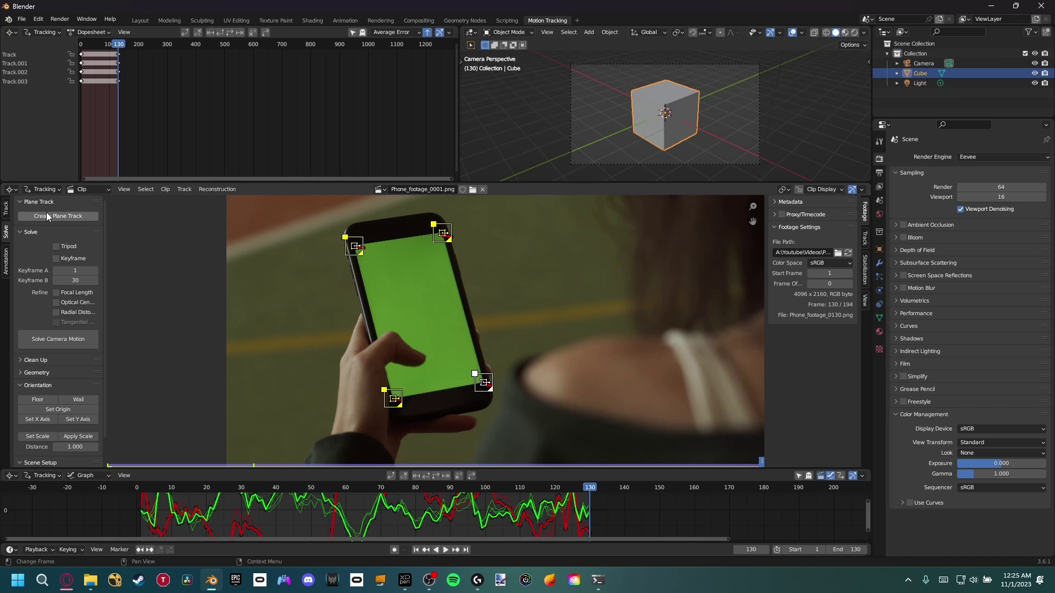
{"action": "left_click", "coordinate": [47, 216]}
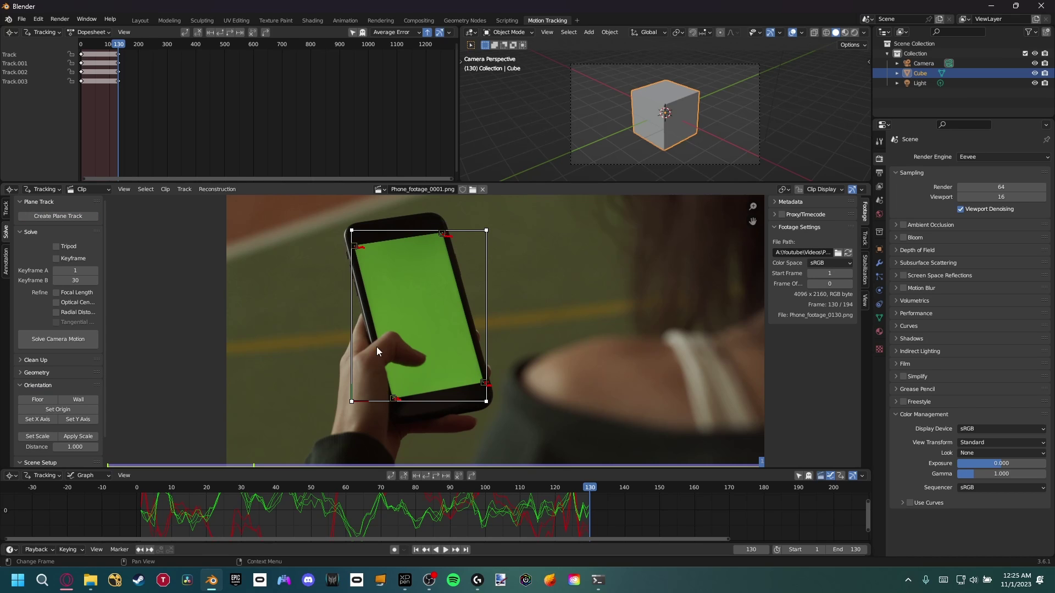
Align the plane track's lower-left corner with the matching corner of the phone's green screen, just outside the green edge
{"action": "scroll", "coordinate": [376, 351], "scroll_direction": "up", "scroll_amount": 6}
{"action": "scroll", "coordinate": [372, 384], "scroll_direction": "down", "scroll_amount": 4}
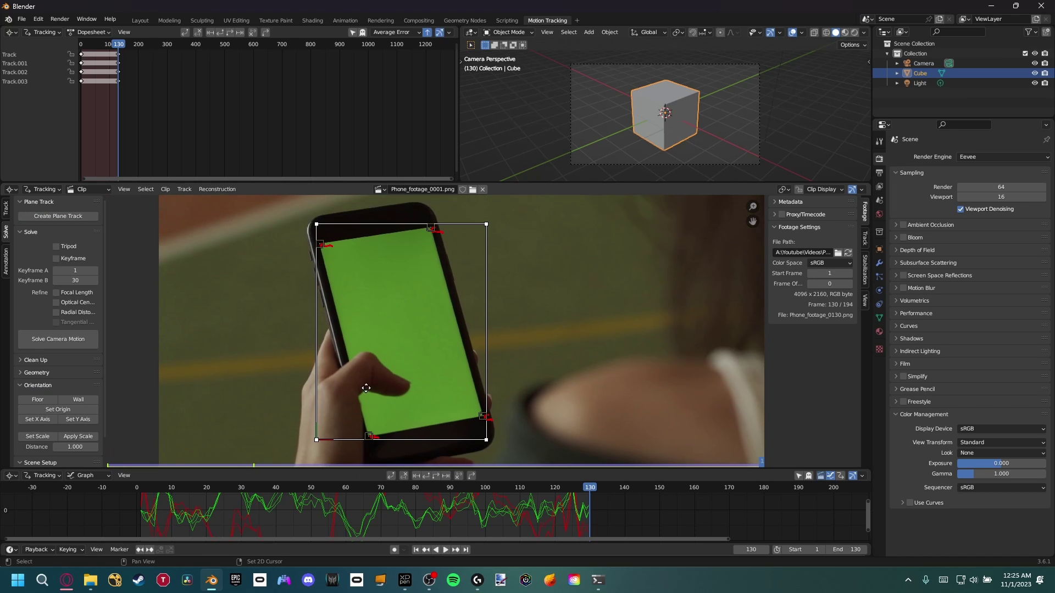
{"action": "middle_click_drag", "start_coordinate": [361, 397], "coordinate": [377, 323]}
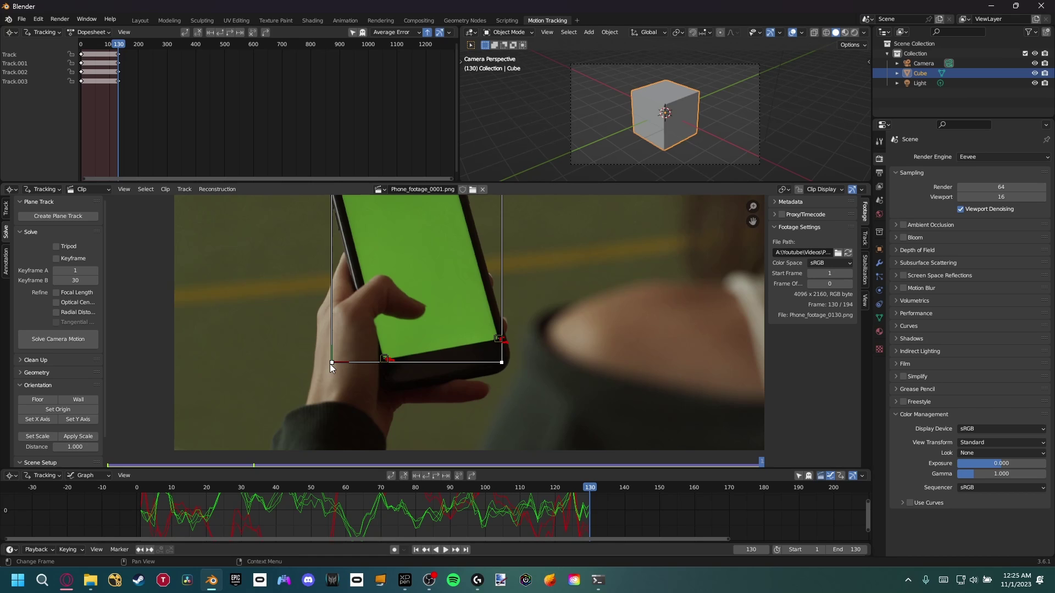
{"action": "left_click_drag", "start_coordinate": [330, 363], "coordinate": [382, 363]}
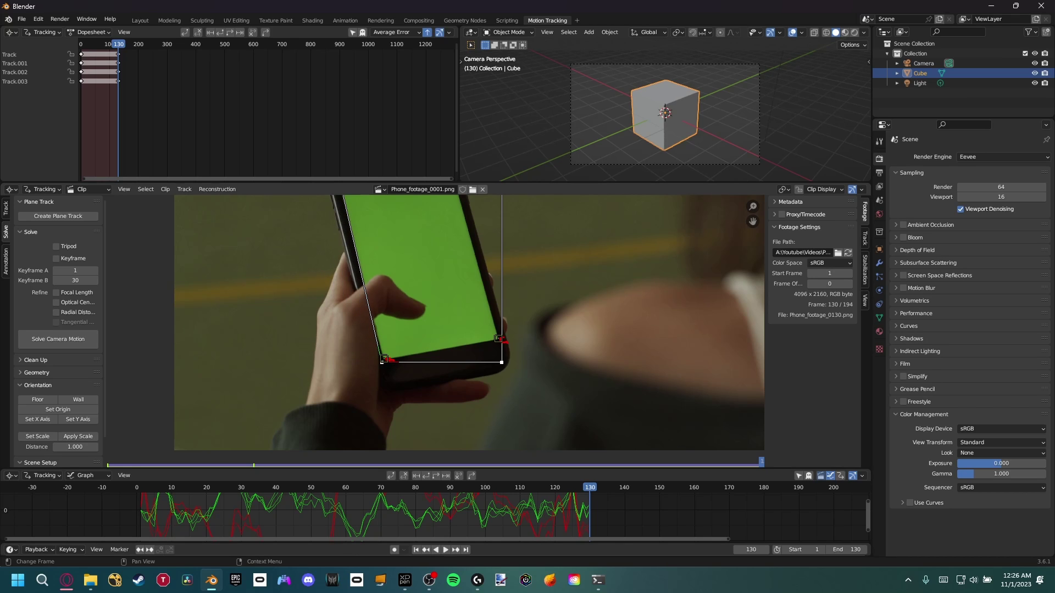
{"action": "scroll", "coordinate": [386, 362], "scroll_direction": "up", "scroll_amount": 8}
{"action": "middle_click_drag", "start_coordinate": [364, 359], "coordinate": [356, 392]}
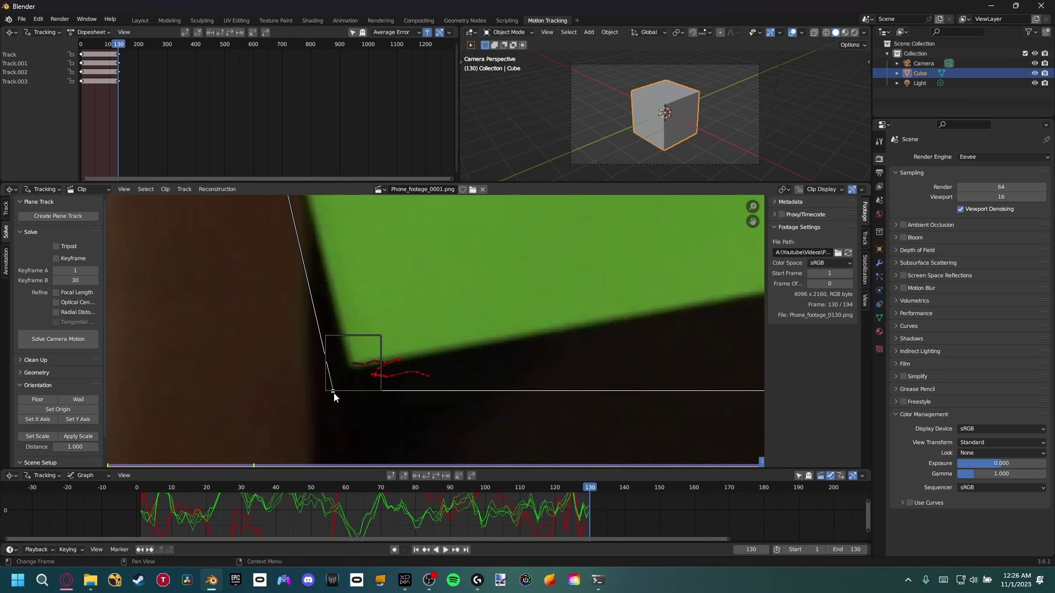
{"action": "left_click_drag", "start_coordinate": [335, 396], "coordinate": [349, 379]}
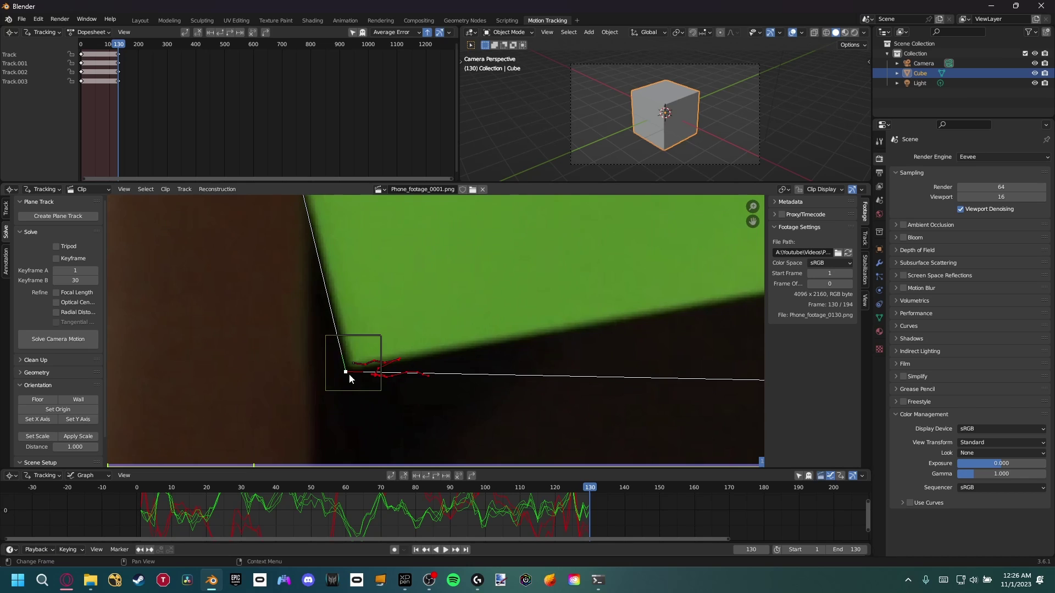
{"action": "scroll", "coordinate": [366, 365], "scroll_direction": "up", "scroll_amount": 4}
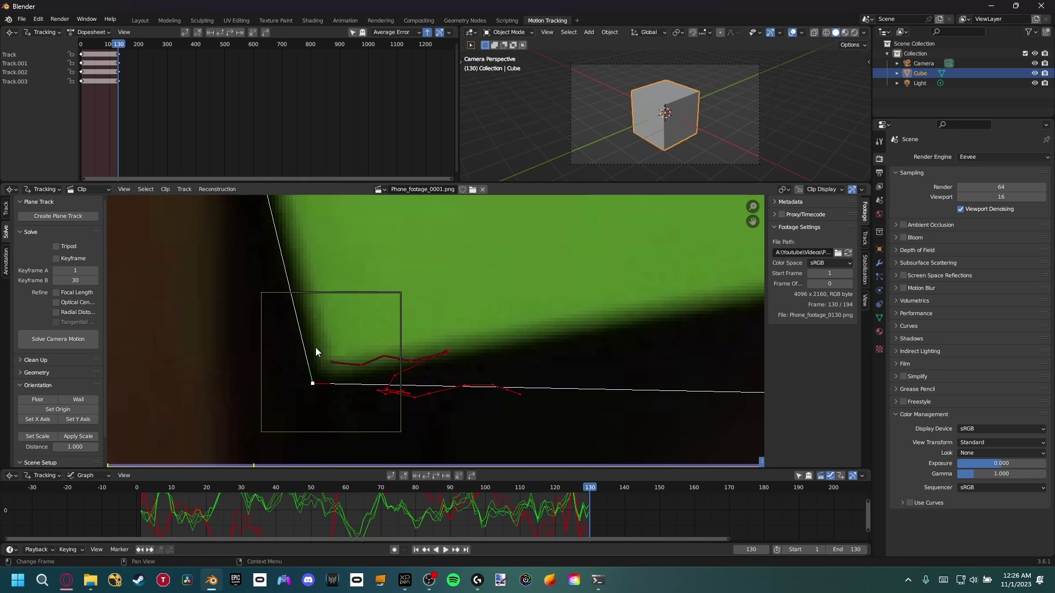
{"action": "scroll", "coordinate": [319, 349], "scroll_direction": "down", "scroll_amount": 5}
{"action": "middle_click_drag", "start_coordinate": [427, 361], "coordinate": [407, 355]}
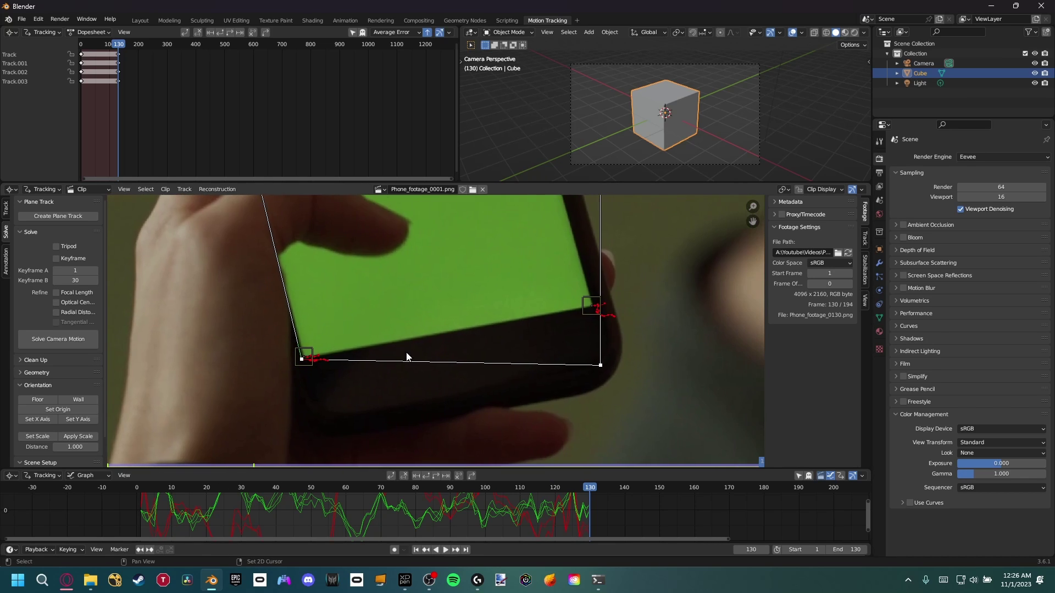
{"action": "scroll", "coordinate": [265, 351], "scroll_direction": "up", "scroll_amount": 4}
{"action": "scroll", "coordinate": [249, 336], "scroll_direction": "up", "scroll_amount": 4}
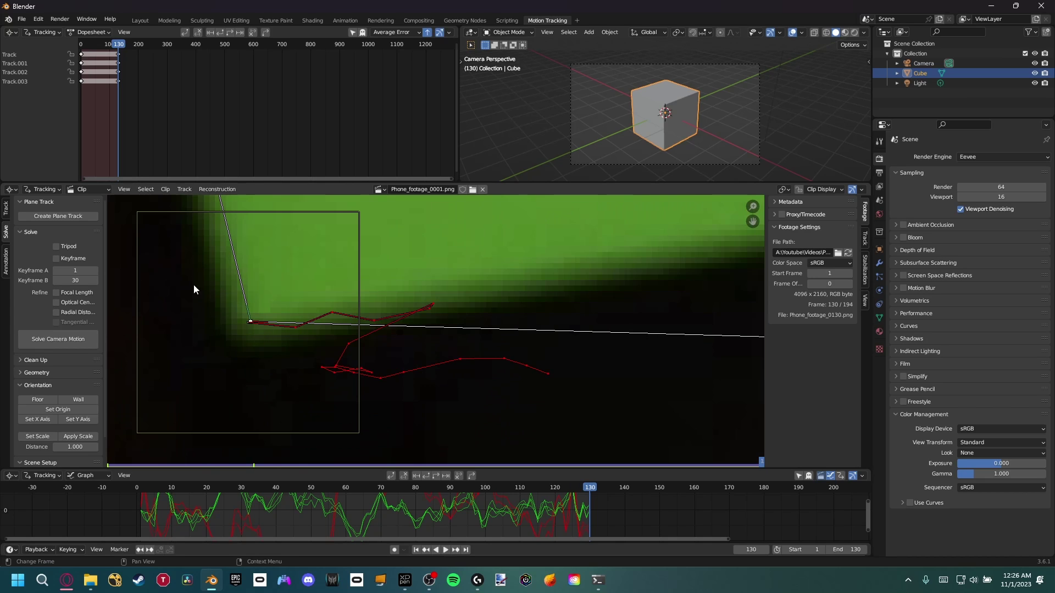
{"action": "left_click_drag", "start_coordinate": [250, 321], "coordinate": [223, 361]}
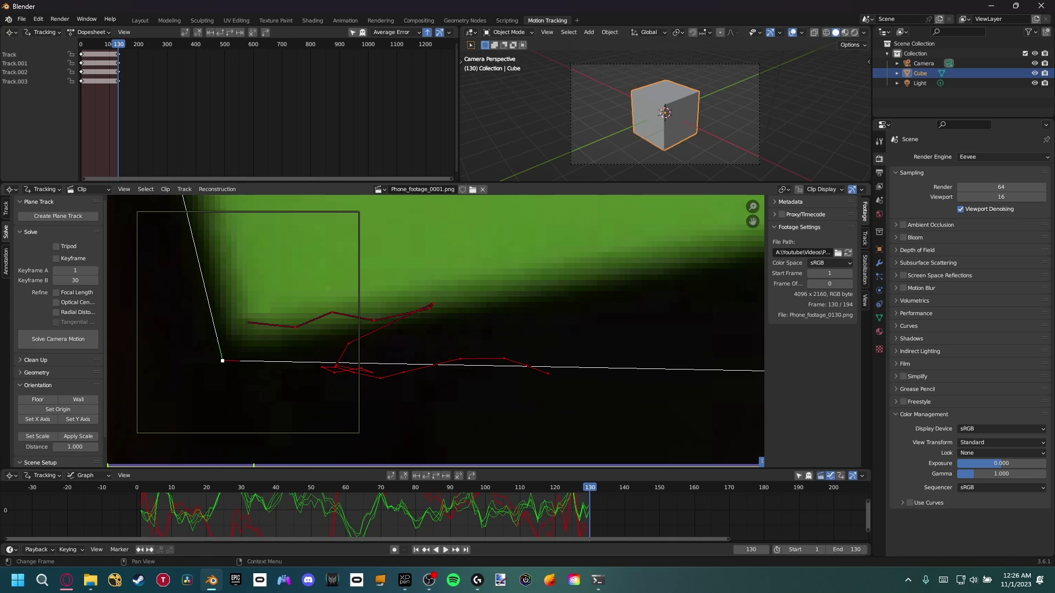
Align the plane track's lower-right corner just outside the matching corner of the green screen
{"action": "scroll", "coordinate": [222, 361], "scroll_direction": "down", "scroll_amount": 6}
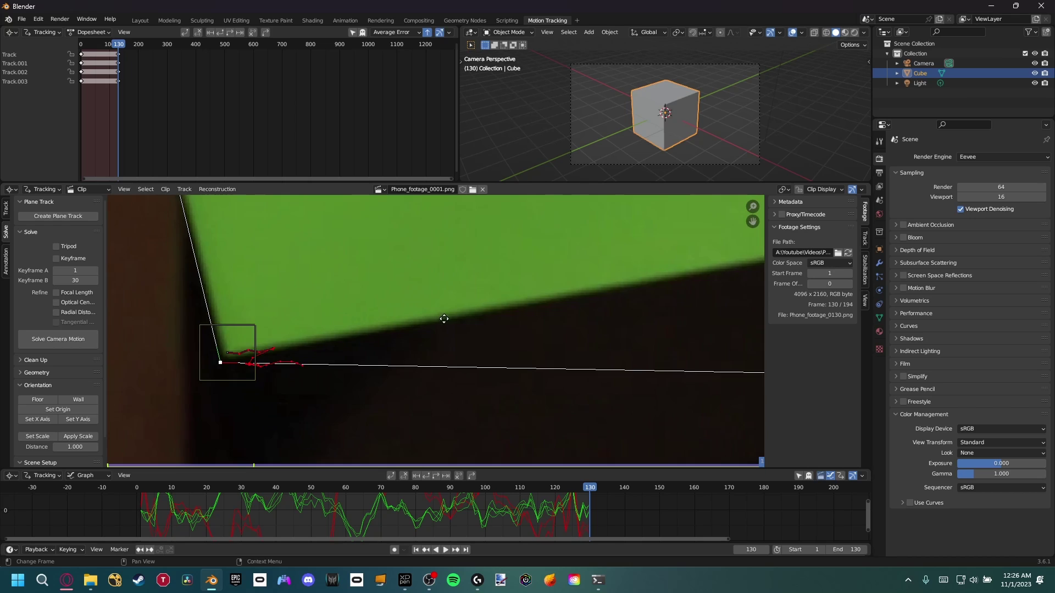
{"action": "scroll", "coordinate": [444, 319], "scroll_direction": "down", "scroll_amount": 3}
{"action": "scroll", "coordinate": [505, 328], "scroll_direction": "up", "scroll_amount": 5}
{"action": "left_click_drag", "start_coordinate": [509, 345], "coordinate": [504, 211]}
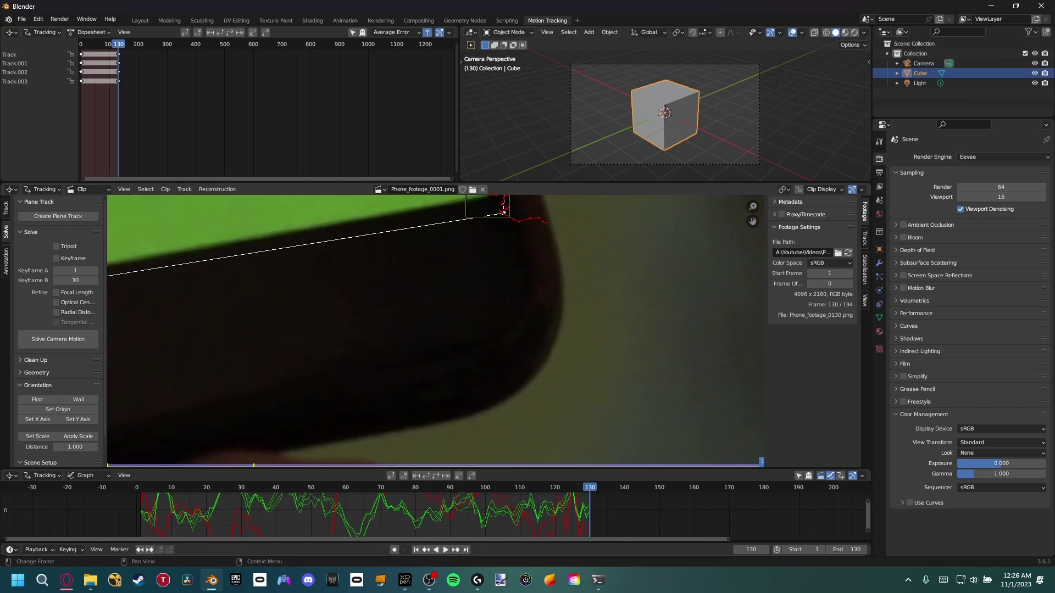
{"action": "middle_click_drag", "start_coordinate": [503, 212], "coordinate": [448, 345]}
{"action": "scroll", "coordinate": [447, 344], "scroll_direction": "up", "scroll_amount": 6}
{"action": "left_click_drag", "start_coordinate": [442, 336], "coordinate": [400, 279]}
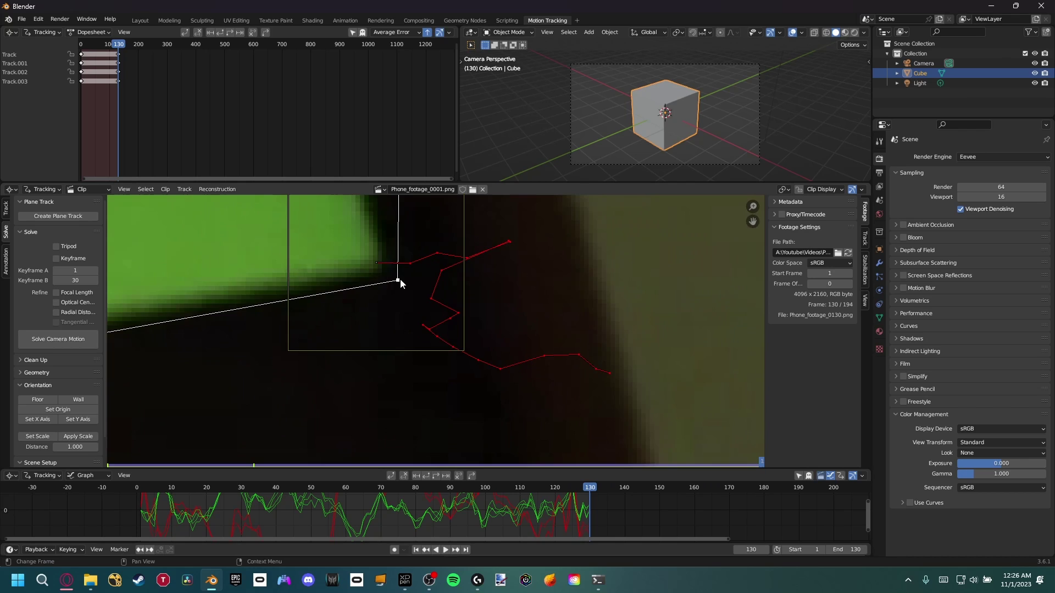
Align the plane track's upper-right and upper-left corners with the top corners of the green screen
{"action": "scroll", "coordinate": [400, 279], "scroll_direction": "down", "scroll_amount": 4}
{"action": "scroll", "coordinate": [391, 233], "scroll_direction": "down", "scroll_amount": 3}
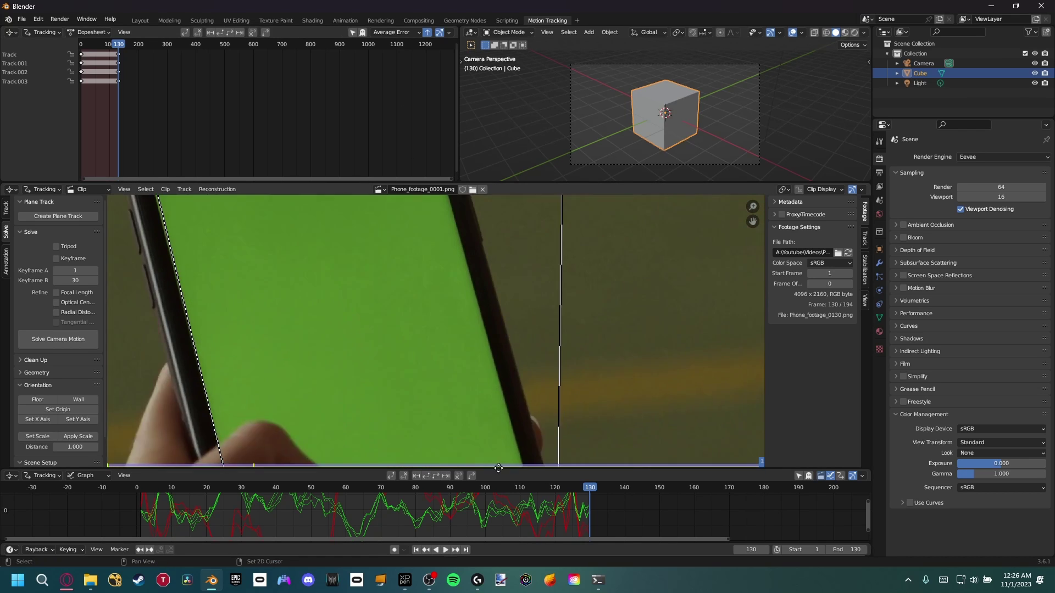
{"action": "scroll", "coordinate": [552, 434], "scroll_direction": "up", "scroll_amount": 4}
{"action": "left_click_drag", "start_coordinate": [617, 346], "coordinate": [482, 348]}
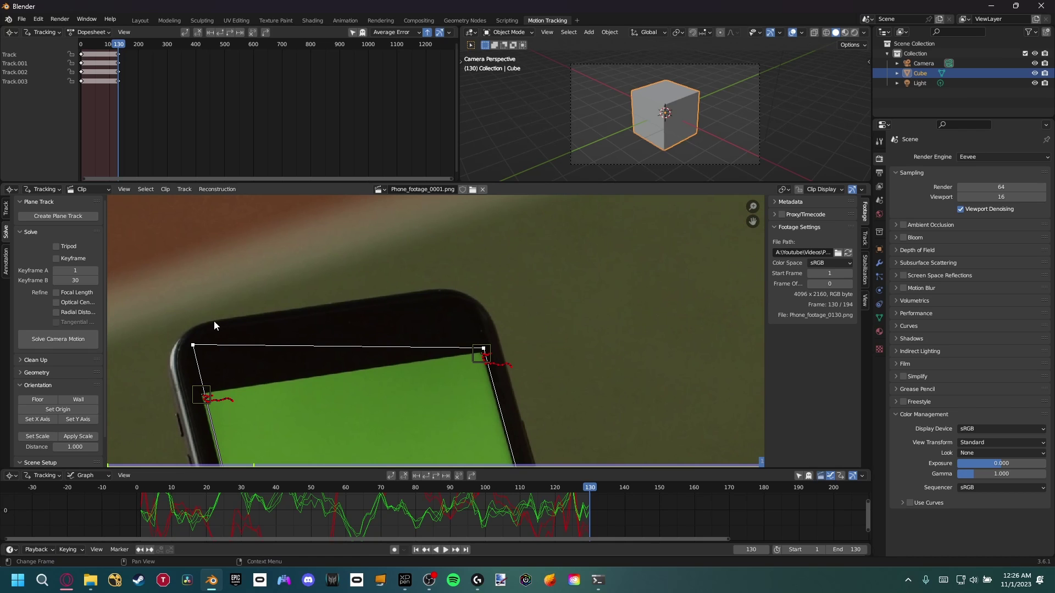
{"action": "left_click_drag", "start_coordinate": [194, 347], "coordinate": [198, 391]}
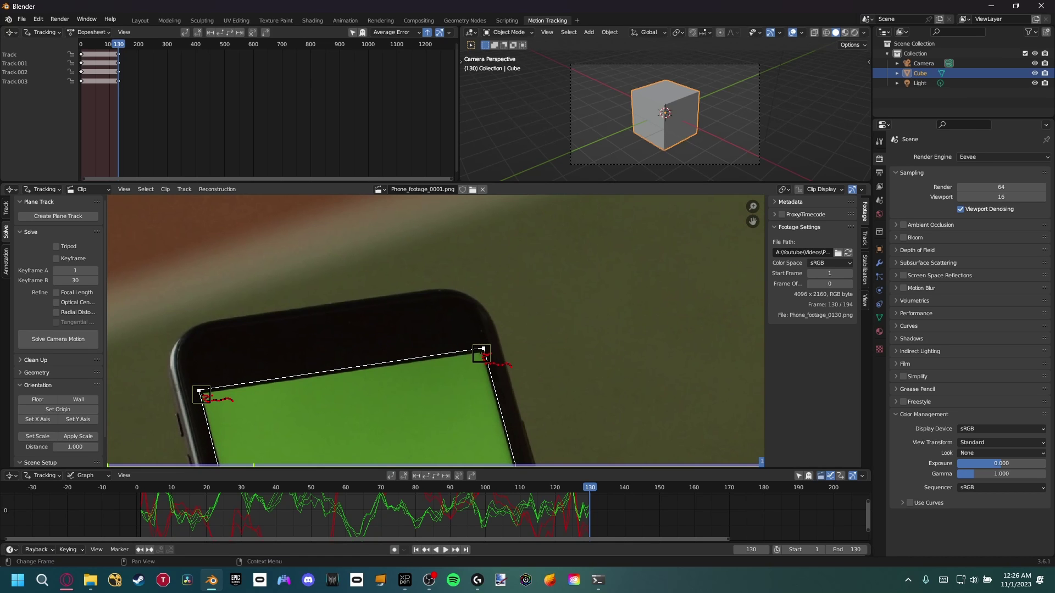
Scrub the timeline to frames 36 and 58 to check how the plane follows the phone's screen, and save the file
{"action": "scroll", "coordinate": [332, 380], "scroll_direction": "down", "scroll_amount": 2}
{"action": "middle_click_drag", "start_coordinate": [332, 380], "coordinate": [435, 288]}
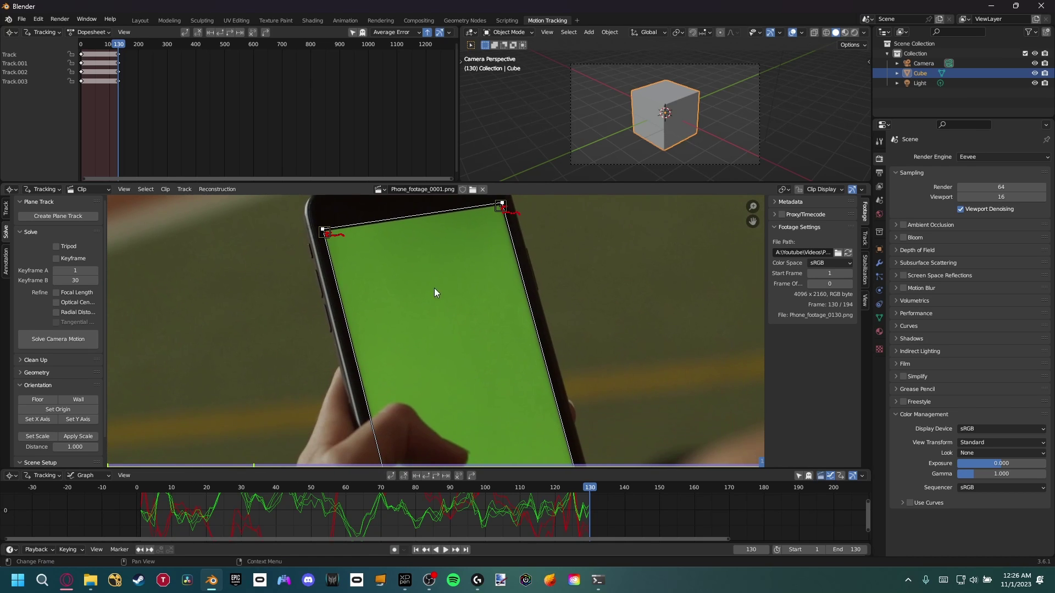
{"action": "left_click_drag", "start_coordinate": [425, 491], "coordinate": [262, 491]}
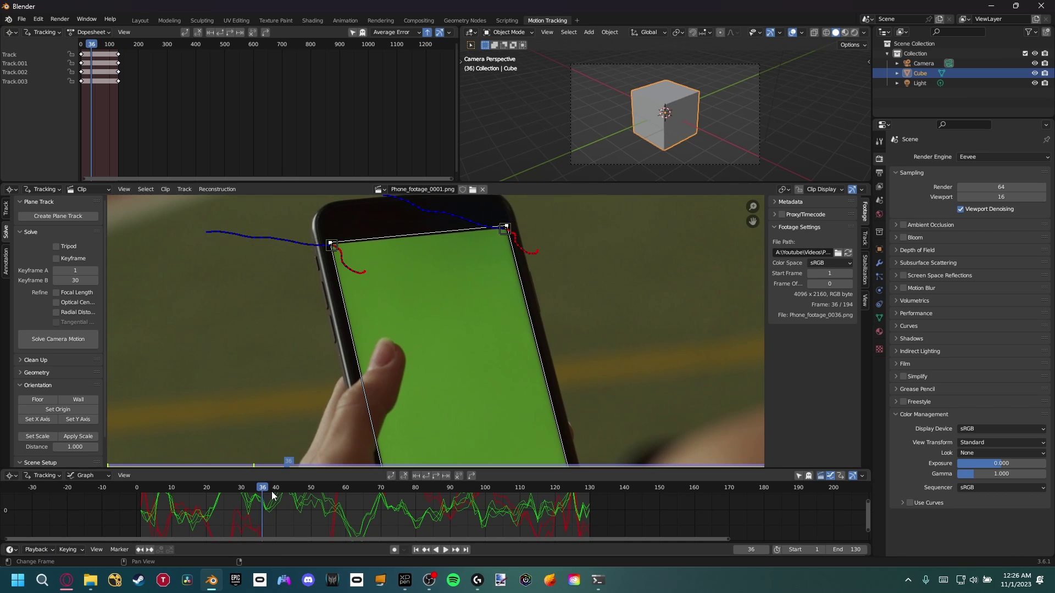
{"action": "middle_click_drag", "start_coordinate": [344, 267], "coordinate": [341, 310]}
{"action": "scroll", "coordinate": [341, 310], "scroll_direction": "down", "scroll_amount": 2}
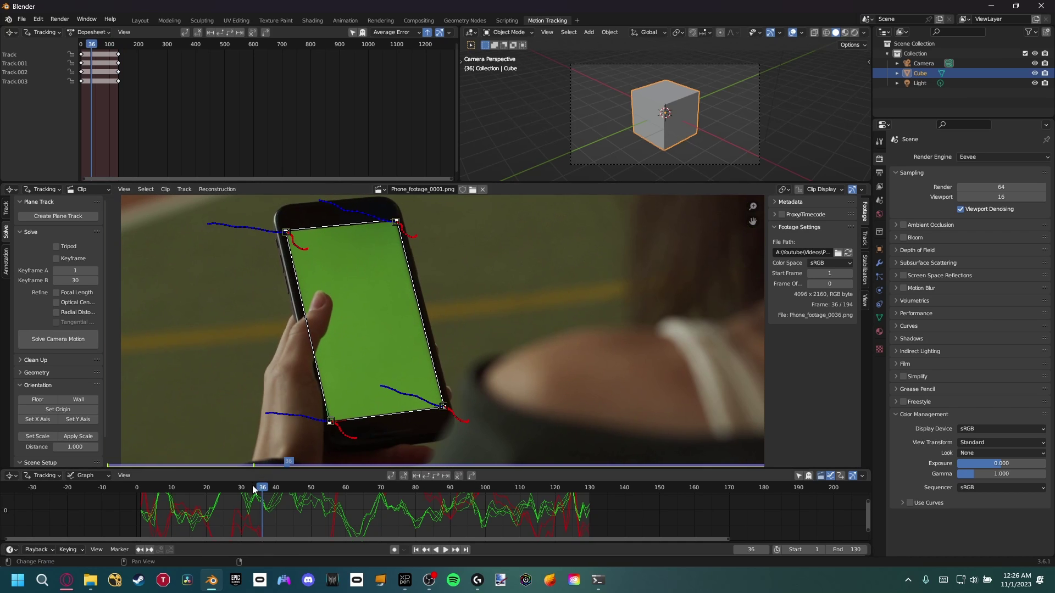
{"action": "left_click_drag", "start_coordinate": [254, 489], "coordinate": [339, 506]}
{"action": "scroll", "coordinate": [367, 391], "scroll_direction": "down", "scroll_amount": 1}
{"action": "middle_click_drag", "start_coordinate": [352, 361], "coordinate": [387, 349]}
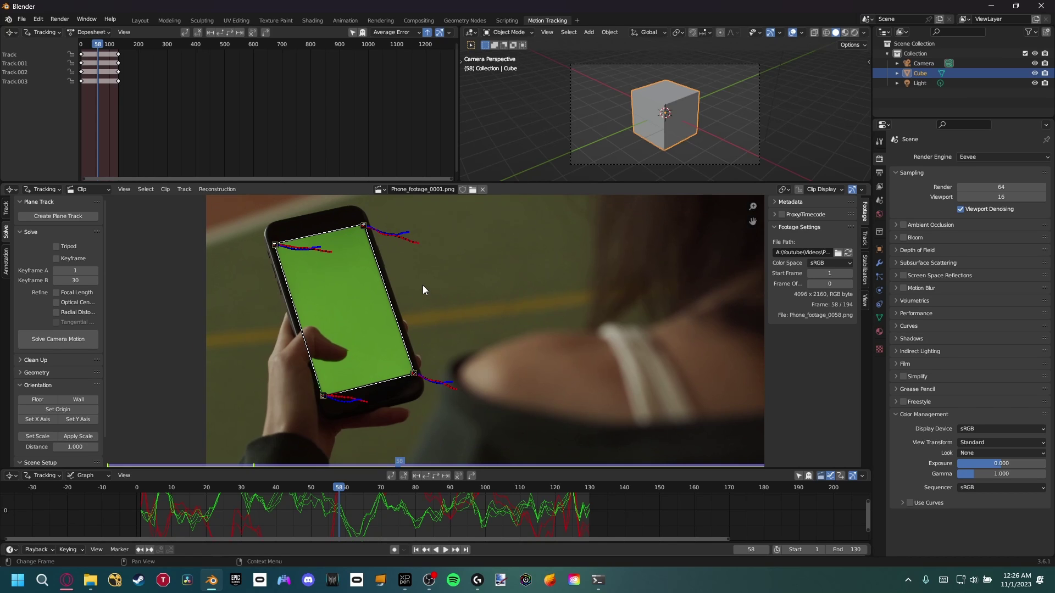
{"action": "key", "text": "ctrl+s"}
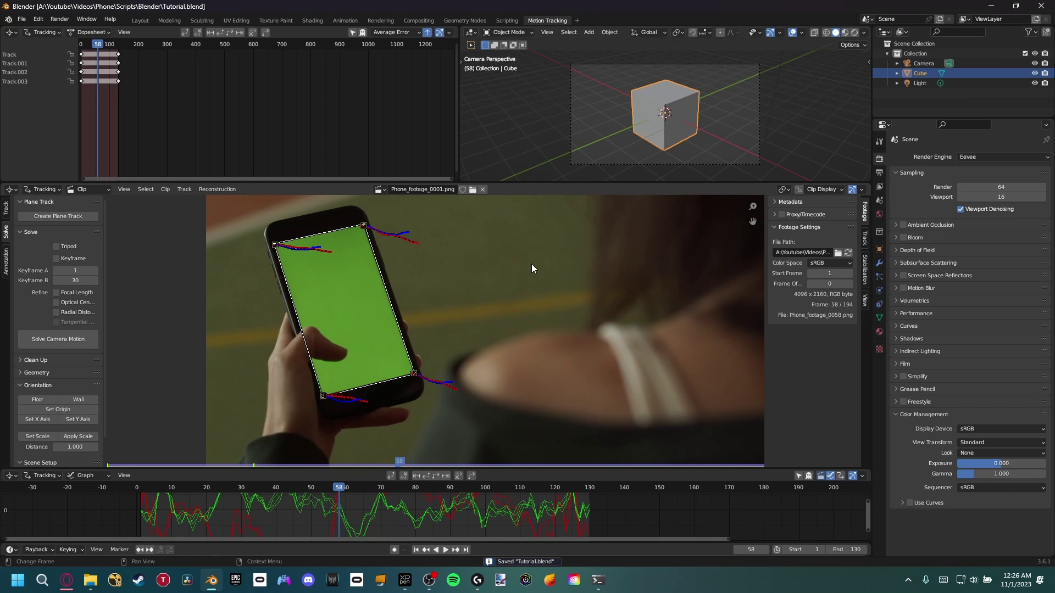
Switch to the Compositing workspace and enable Use Nodes
{"action": "left_click", "coordinate": [415, 20]}
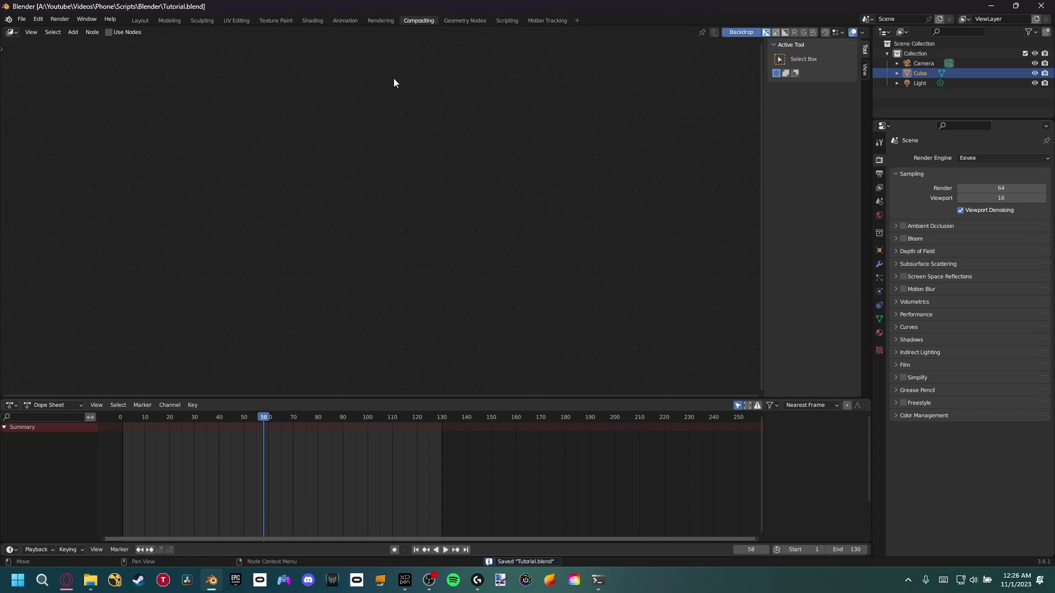
{"action": "left_click", "coordinate": [120, 32]}
{"action": "left_click_drag", "start_coordinate": [321, 218], "coordinate": [280, 246]}
{"action": "middle_click_drag", "start_coordinate": [281, 246], "coordinate": [298, 247]}
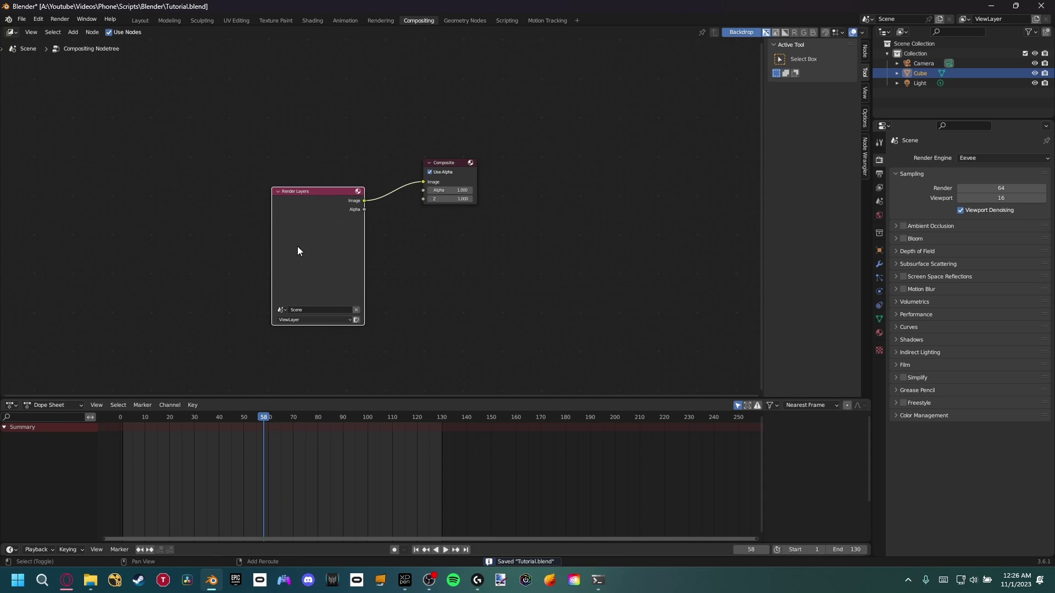
View the 3D layout scene briefly, return to the compositor and delete the Render Layers node
{"action": "left_click", "coordinate": [140, 21]}
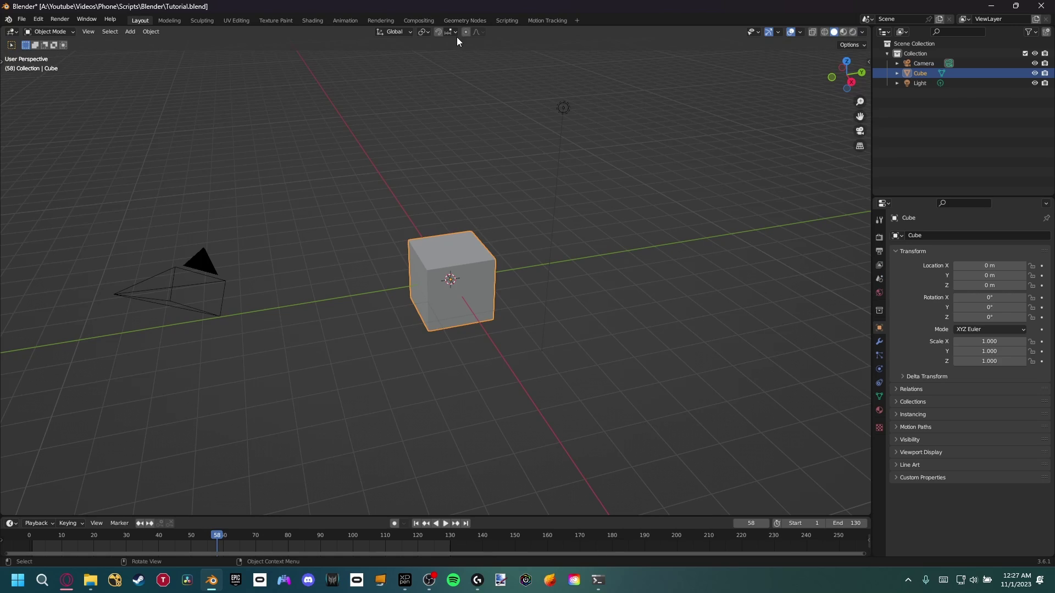
{"action": "left_click", "coordinate": [419, 21]}
{"action": "key", "text": "Delete"}
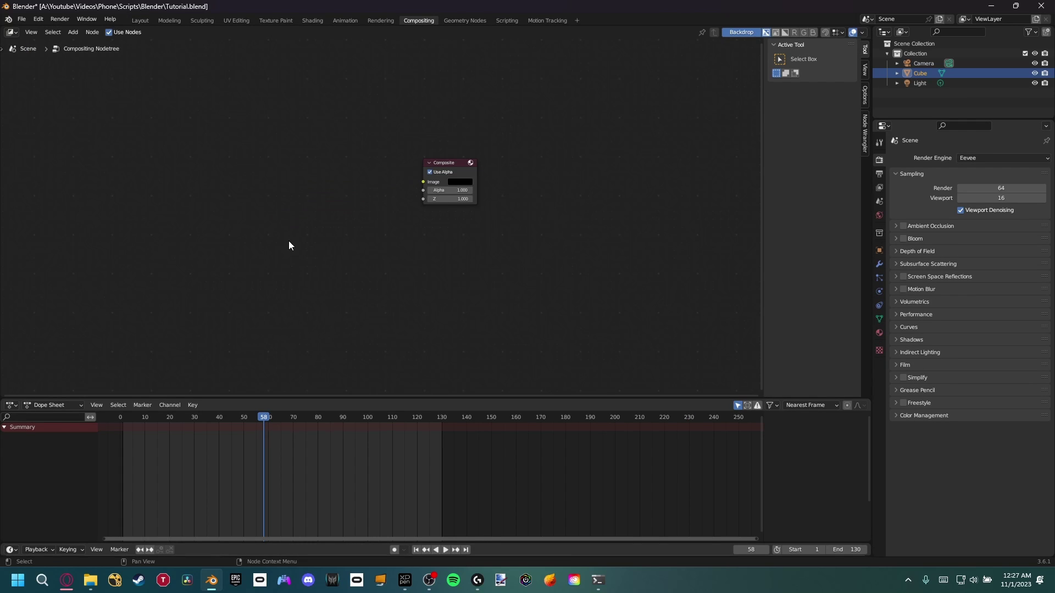
Add a Movie Clip node to the compositor and assign the phone footage clip to it
{"action": "middle_click_drag", "start_coordinate": [289, 246], "coordinate": [342, 226]}
{"action": "key", "text": "shift+a"}
{"action": "type", "text": "mo"}
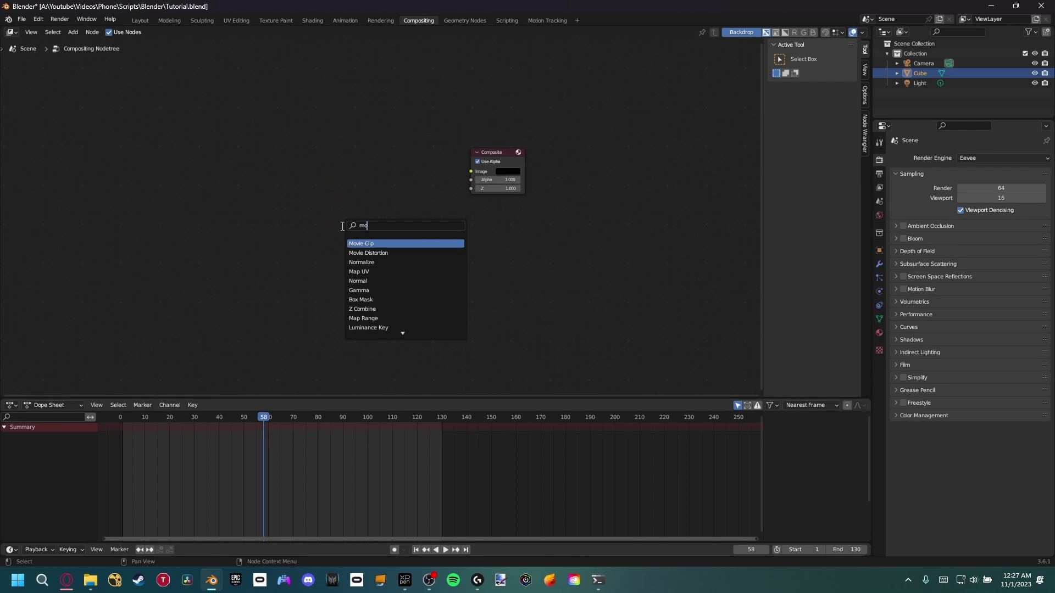
{"action": "type", "text": "vie"}
{"action": "key", "text": "Return"}
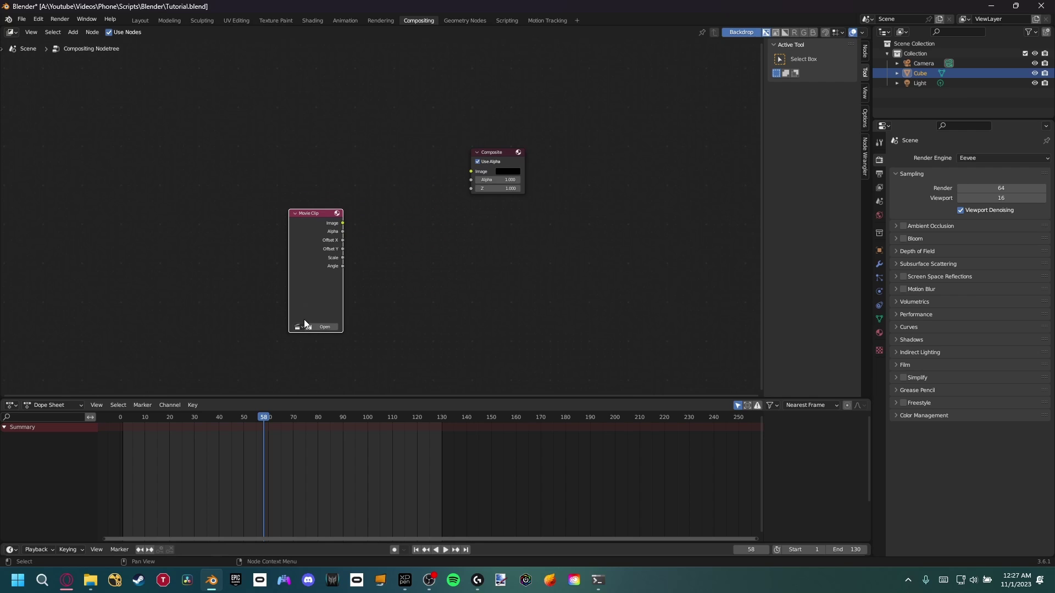
{"action": "left_click", "coordinate": [299, 327]}
{"action": "left_click", "coordinate": [310, 339]}
{"action": "left_click_drag", "start_coordinate": [316, 263], "coordinate": [286, 238]}
{"action": "scroll", "coordinate": [285, 286], "scroll_direction": "up", "scroll_amount": 1}
{"action": "middle_click_drag", "start_coordinate": [385, 230], "coordinate": [365, 247]}
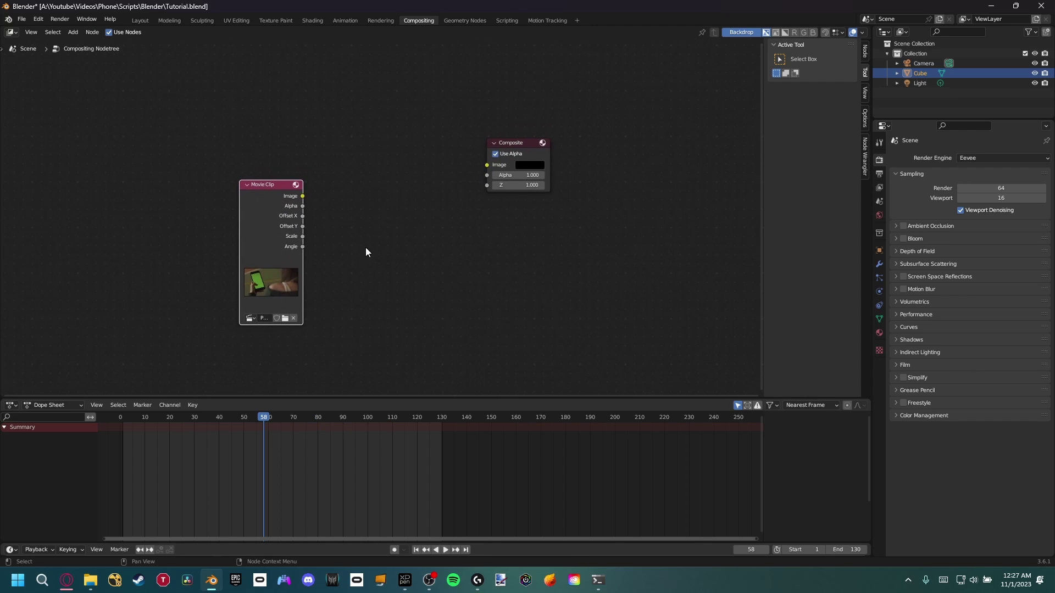
Search the add-on preferences for "node" to check whether Node Wrangler is enabled
{"action": "left_click", "coordinate": [37, 19]}
{"action": "left_click", "coordinate": [65, 159]}
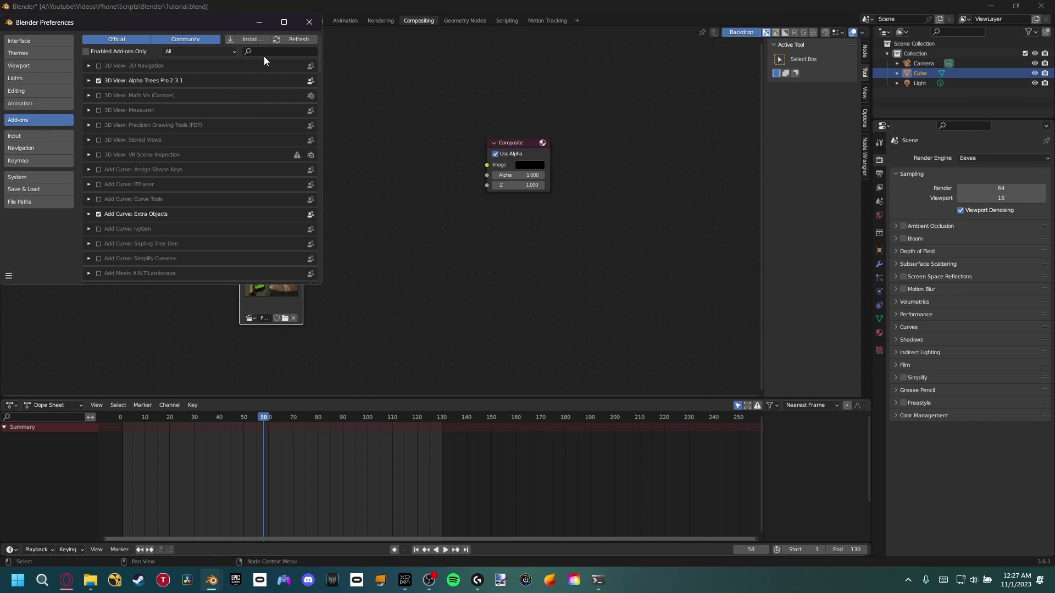
{"action": "type", "text": "node"}
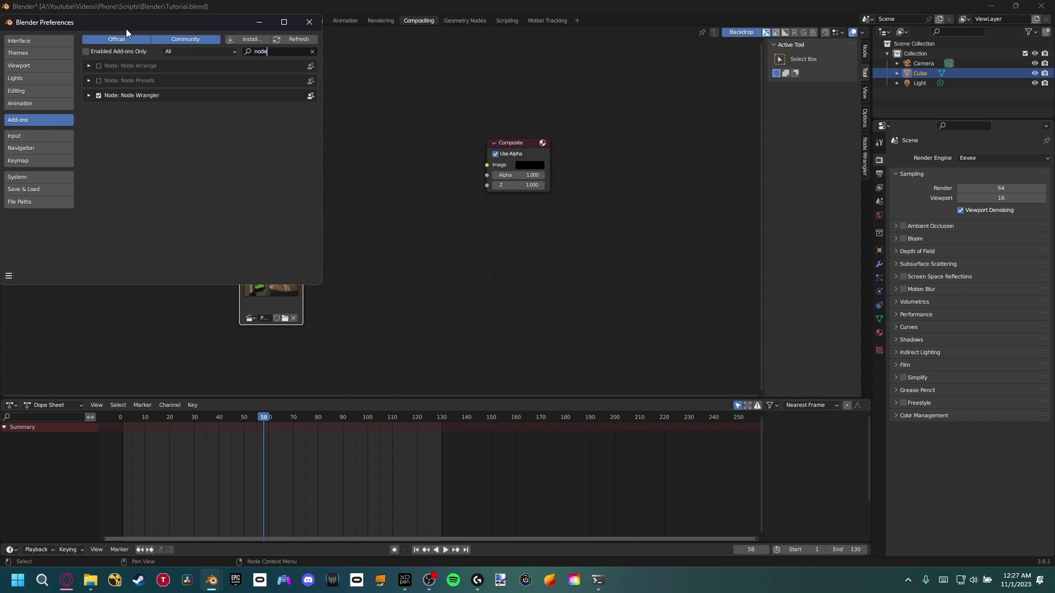
Close the preferences and connect the Movie Clip node's Image output to a new Viewer node
{"action": "left_click", "coordinate": [310, 22]}
{"action": "scroll", "coordinate": [370, 265], "scroll_direction": "up", "scroll_amount": 3}
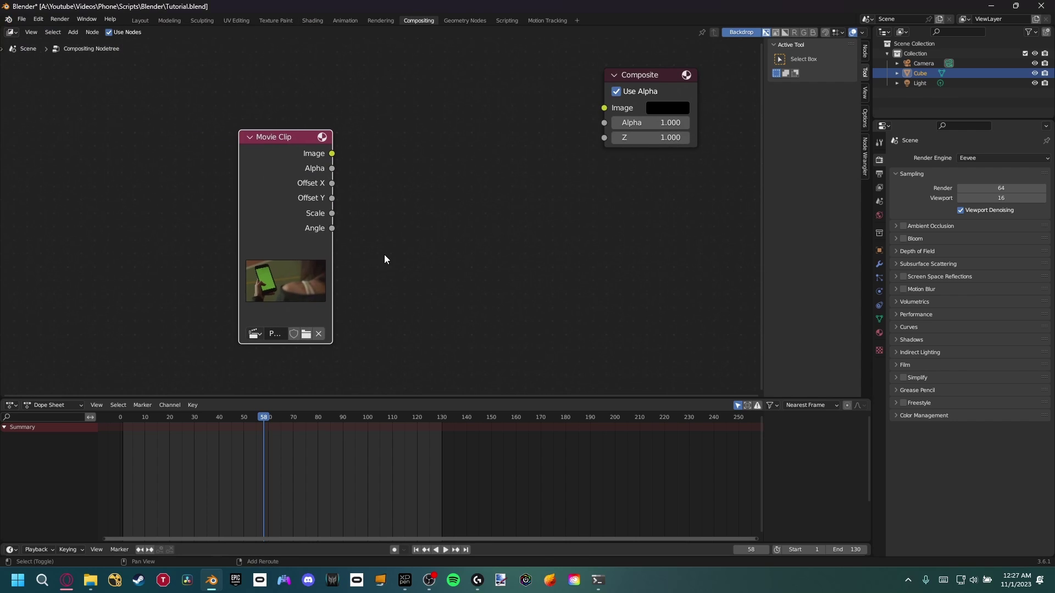
{"action": "left_click", "coordinate": [303, 166], "text": "ctrl+shift"}
{"action": "left_click_drag", "start_coordinate": [414, 150], "coordinate": [639, 265]}
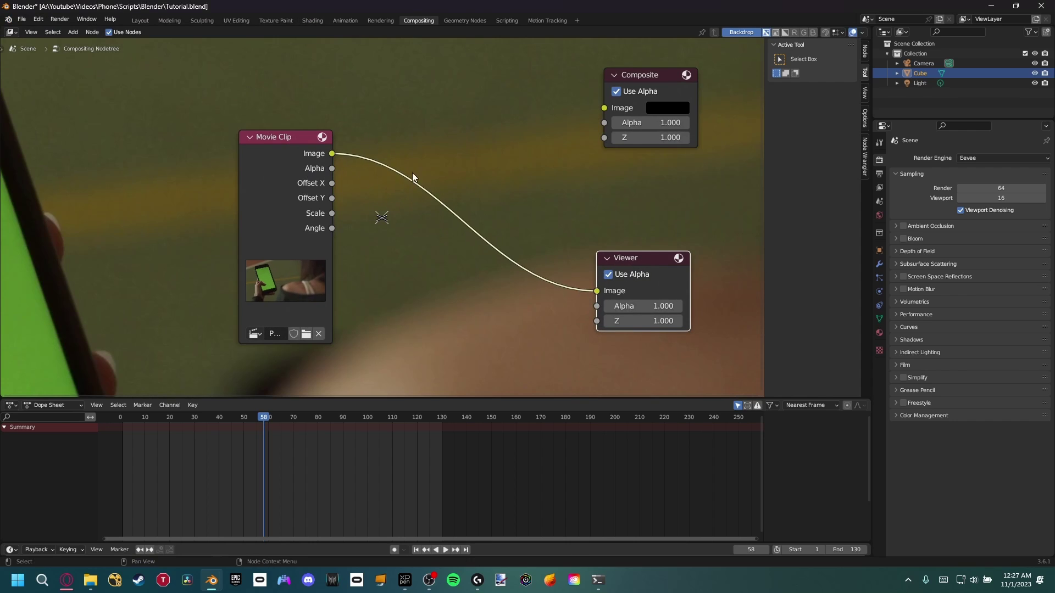
{"action": "key", "text": "v"}
{"action": "key", "text": "v"}
{"action": "key", "text": "v"}
{"action": "key", "text": "v"}
{"action": "key", "text": "v"}
{"action": "key", "text": "v"}
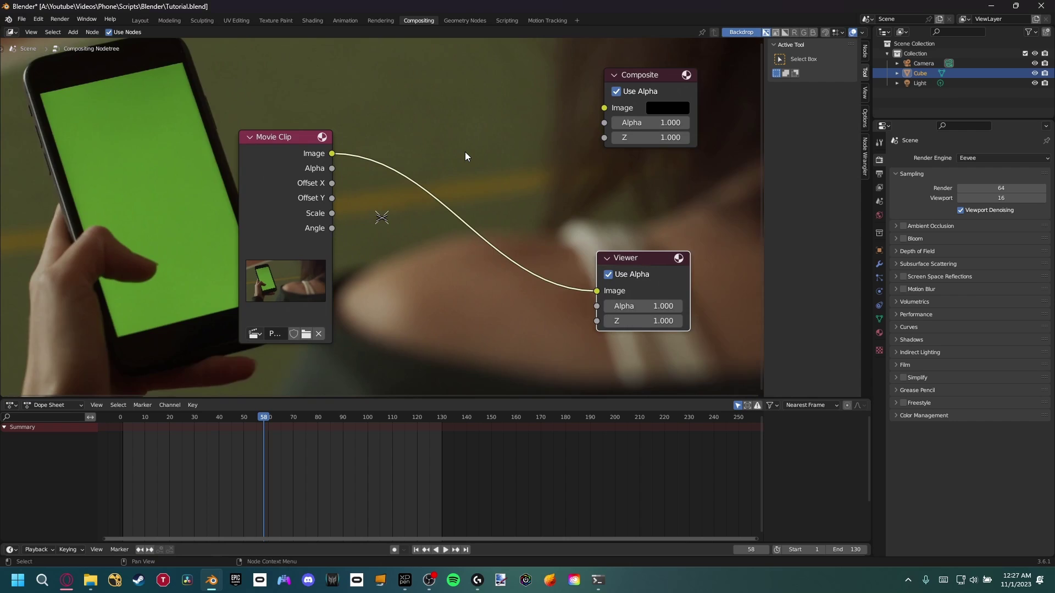
Add an Image node and place it above the Movie Clip node
{"action": "left_click_drag", "start_coordinate": [288, 185], "coordinate": [147, 289]}
{"action": "middle_click_drag", "start_coordinate": [145, 141], "coordinate": [196, 204]}
{"action": "middle_click_drag", "start_coordinate": [274, 241], "coordinate": [285, 252]}
{"action": "key", "text": "shift+a"}
{"action": "type", "text": "image"}
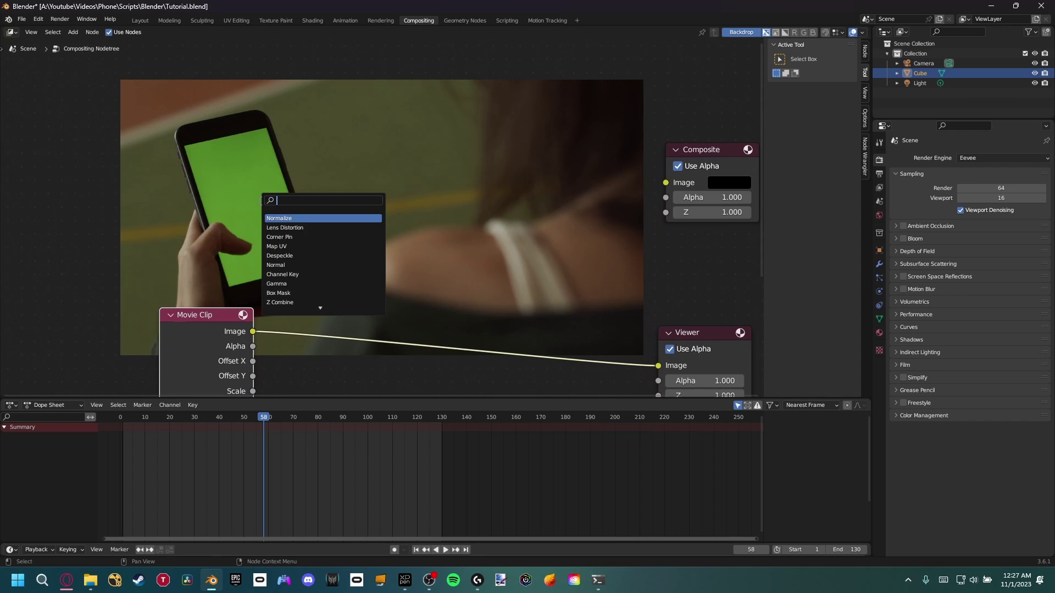
{"action": "key", "text": "Return"}
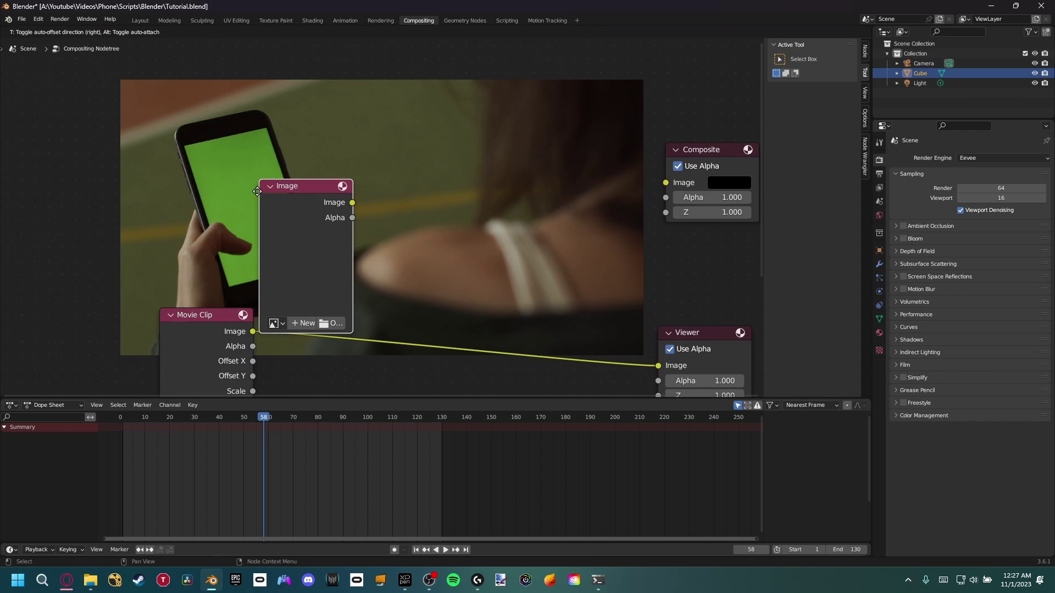
{"action": "left_click", "coordinate": [173, 149]}
{"action": "middle_click_drag", "start_coordinate": [264, 217], "coordinate": [306, 188]}
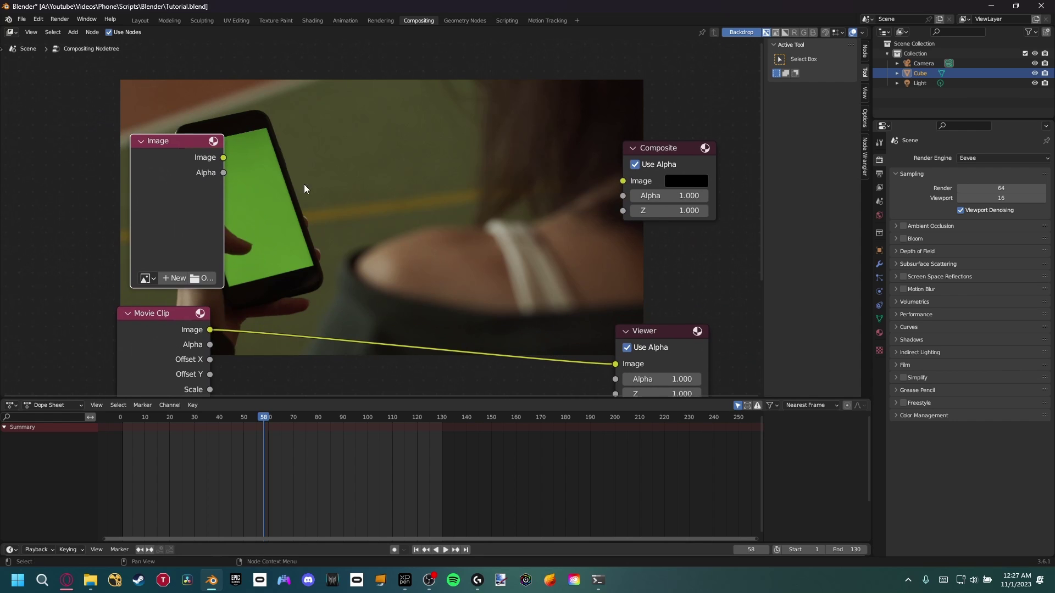
{"action": "middle_click_drag", "start_coordinate": [271, 243], "coordinate": [252, 201]}
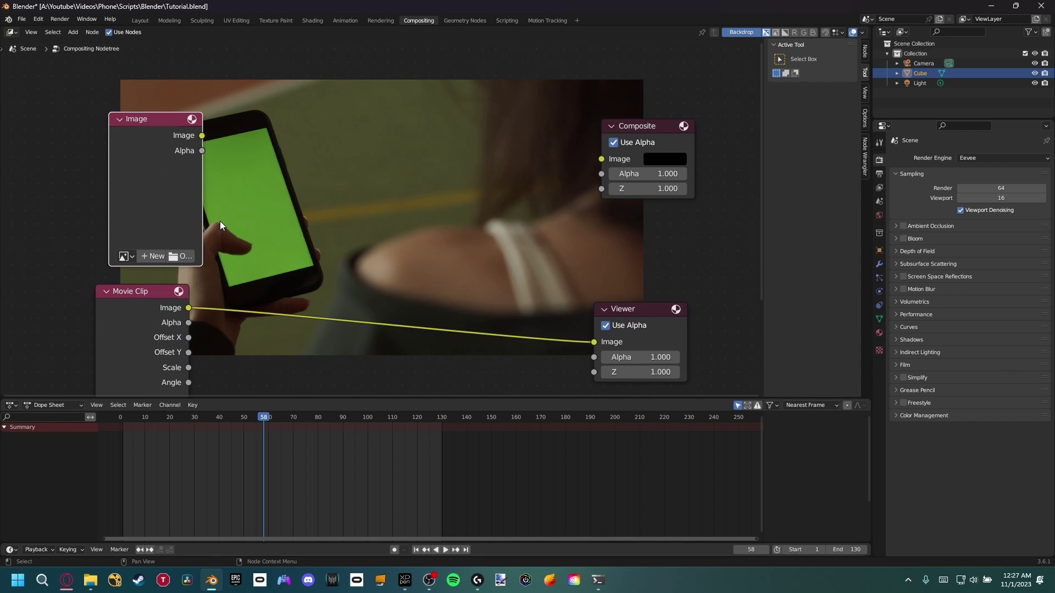
{"action": "scroll", "coordinate": [220, 225], "scroll_direction": "up", "scroll_amount": 2}
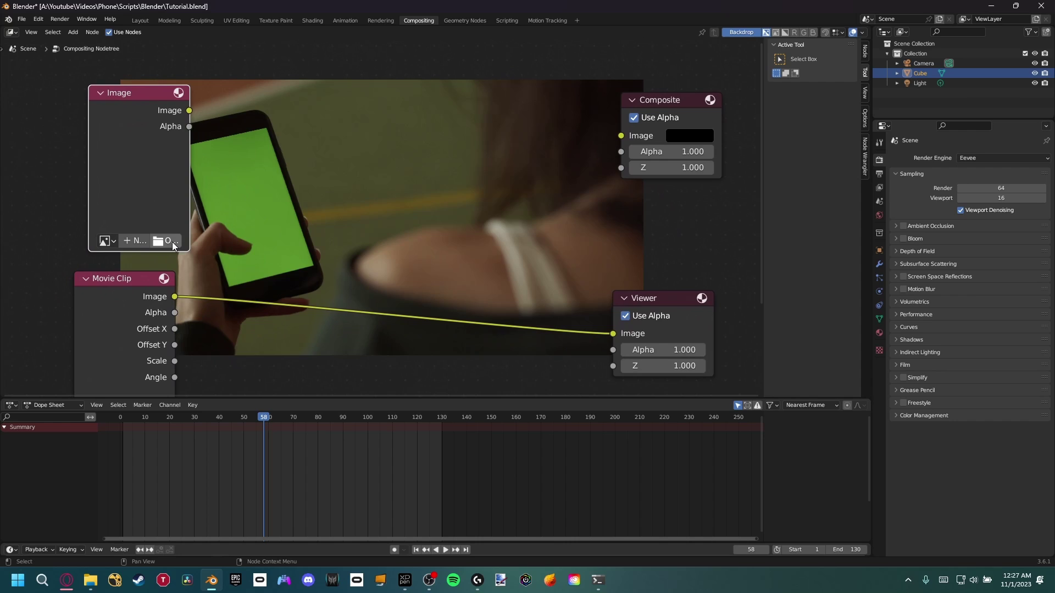
Load the sunset picture from the Videos\Phone folder into the Image node and line it up with the Movie Clip node
{"action": "left_click", "coordinate": [173, 242]}
{"action": "left_click", "coordinate": [289, 207]}
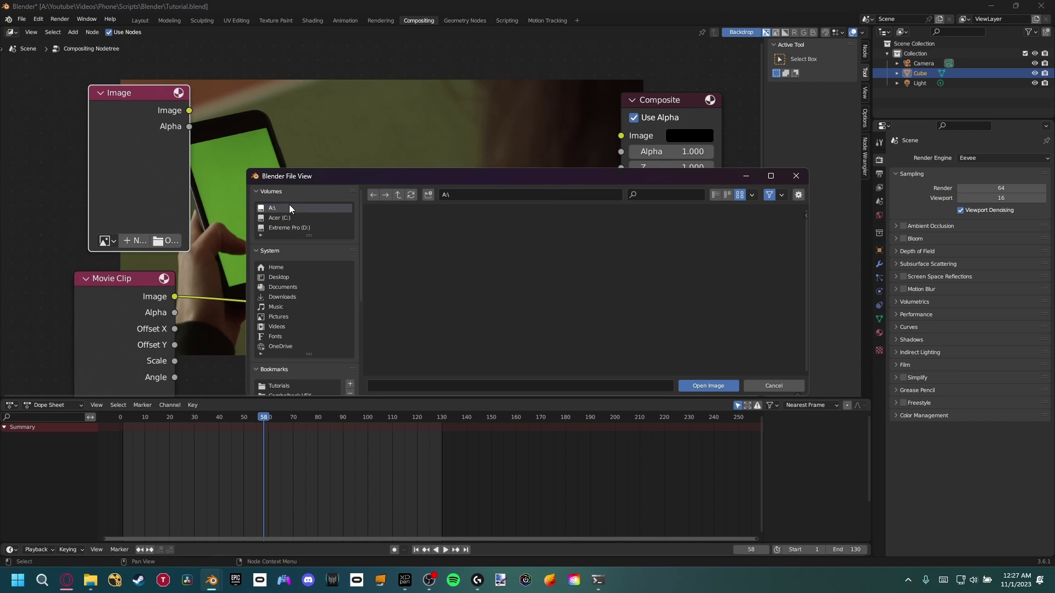
{"action": "double_click", "coordinate": [523, 246]}
{"action": "double_click", "coordinate": [382, 339]}
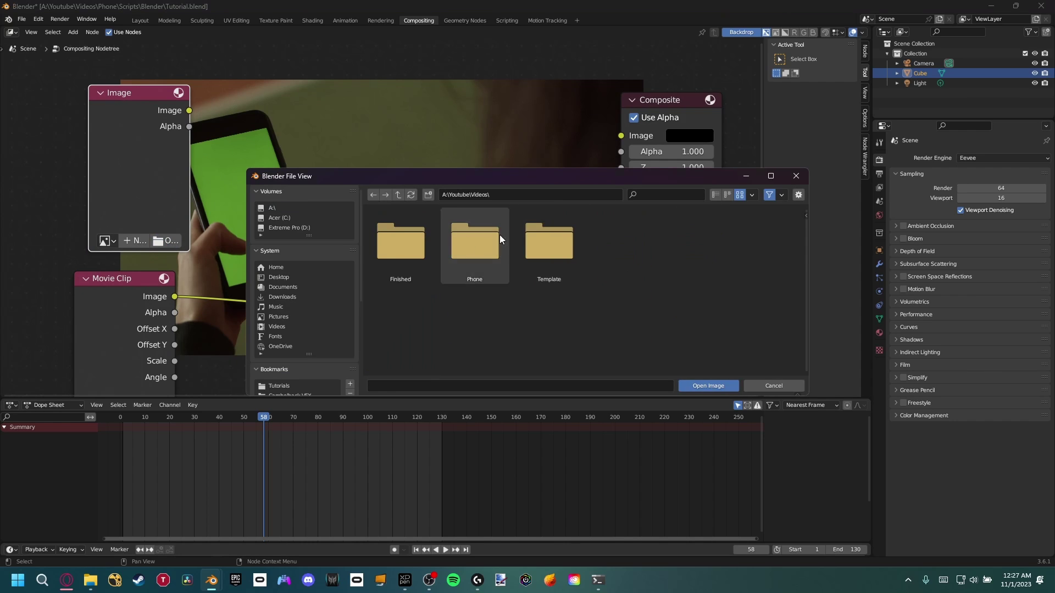
{"action": "double_click", "coordinate": [499, 239]}
{"action": "left_click", "coordinate": [402, 253]}
{"action": "left_click", "coordinate": [711, 386]}
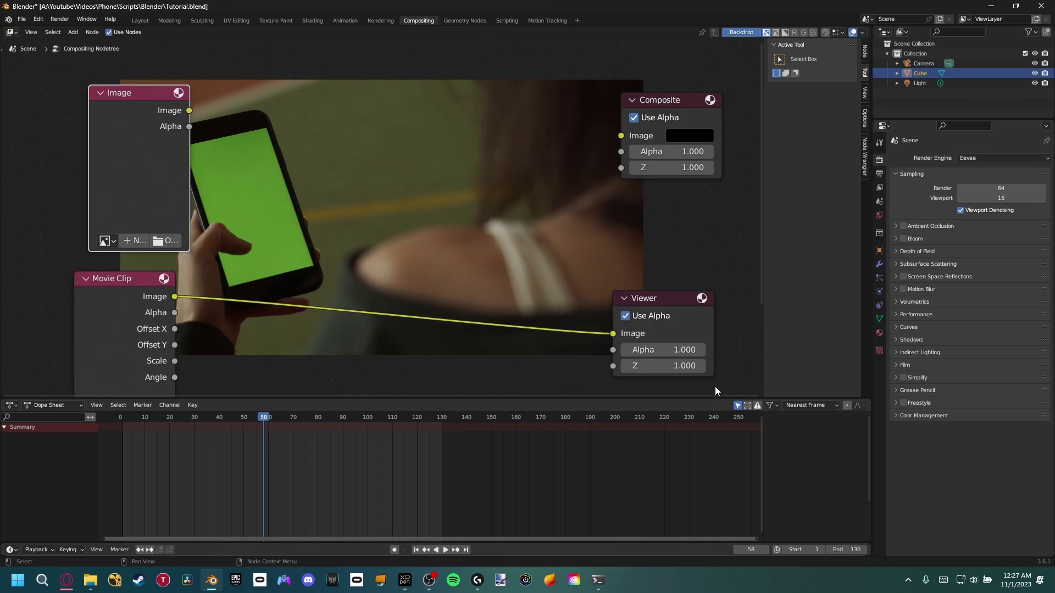
{"action": "left_click_drag", "start_coordinate": [132, 315], "coordinate": [139, 309]}
Add an Alpha Over node between the input nodes and the Viewer
{"action": "left_click", "coordinate": [393, 258]}
{"action": "key", "text": "shift+a"}
{"action": "left_click", "coordinate": [395, 258]}
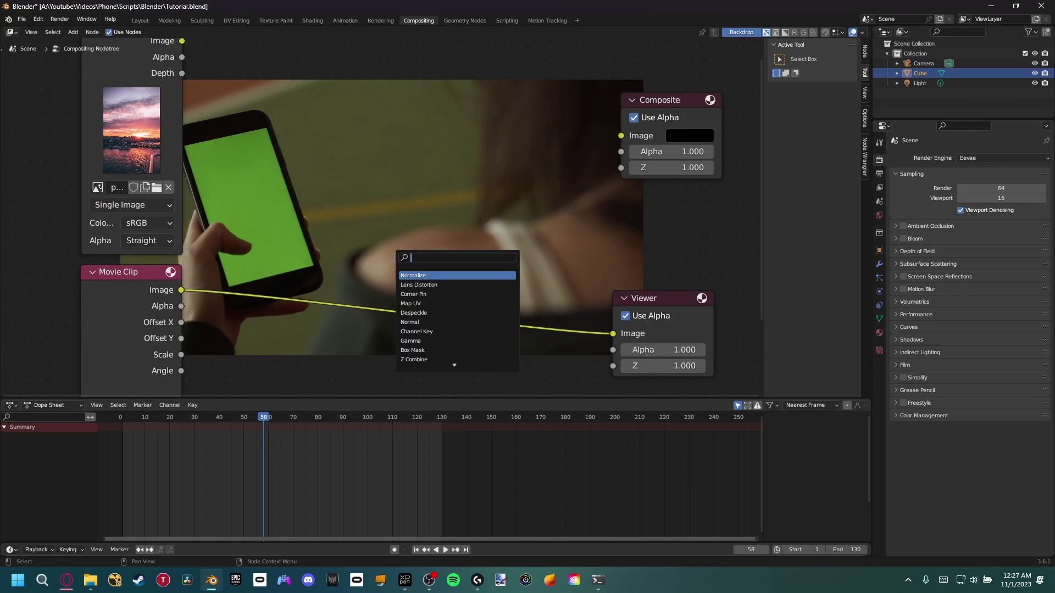
{"action": "type", "text": "alpha"}
{"action": "key", "text": "Down"}
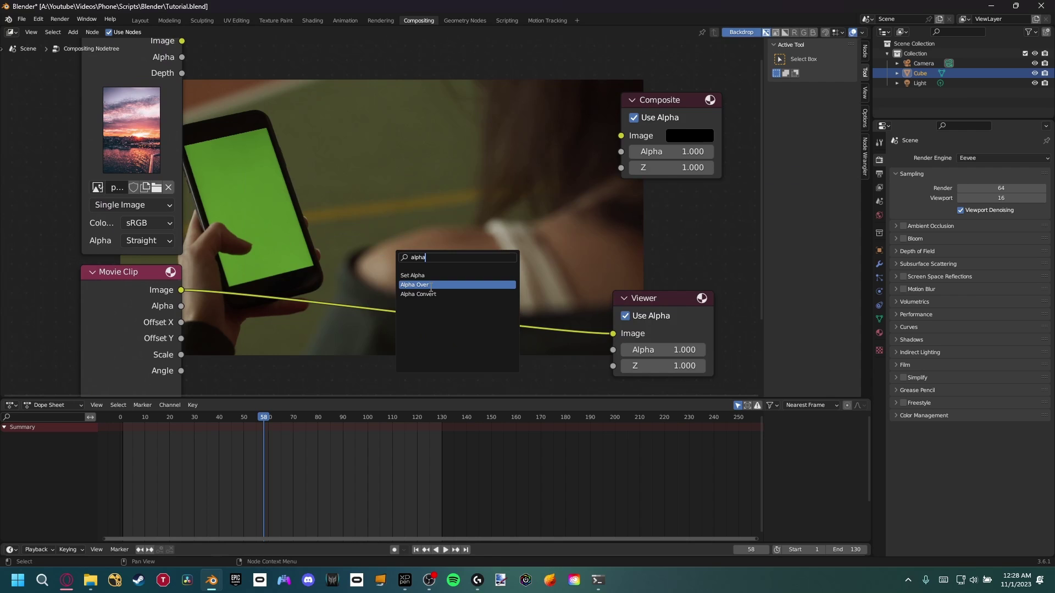
{"action": "key", "text": "Return"}
{"action": "left_click", "coordinate": [384, 242]}
Connect the Movie Clip to Alpha Over's first Image input and the sunset picture to the second, and preview the result through the Viewer
{"action": "left_click_drag", "start_coordinate": [181, 290], "coordinate": [444, 258]}
{"action": "middle_click_drag", "start_coordinate": [194, 152], "coordinate": [201, 171]}
{"action": "left_click_drag", "start_coordinate": [190, 60], "coordinate": [453, 293]}
{"action": "left_click", "coordinate": [507, 202], "text": "ctrl+shift"}
{"action": "middle_click_drag", "start_coordinate": [647, 235], "coordinate": [471, 221]}
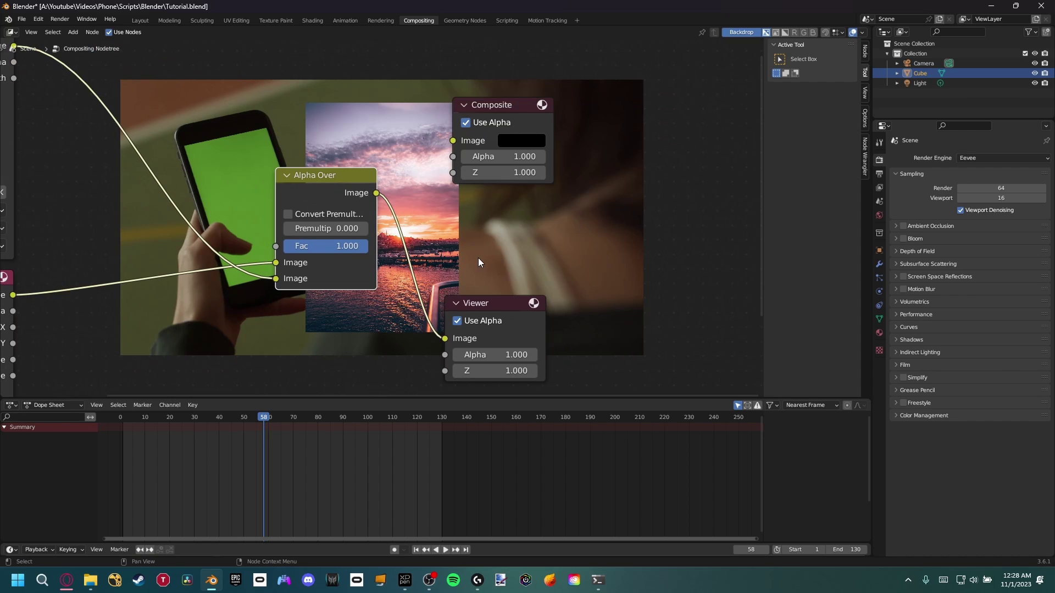
Spread out the Viewer and Alpha Over nodes to make room for more nodes
{"action": "left_click_drag", "start_coordinate": [499, 308], "coordinate": [591, 305]}
{"action": "left_click_drag", "start_coordinate": [324, 178], "coordinate": [350, 243]}
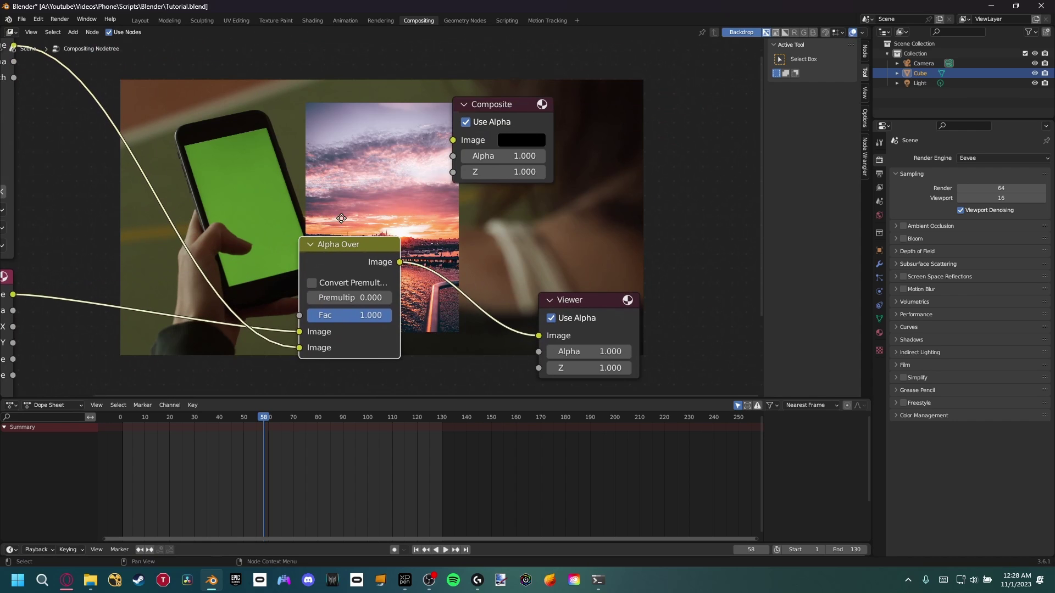
{"action": "middle_click_drag", "start_coordinate": [249, 79], "coordinate": [331, 89]}
{"action": "middle_click_drag", "start_coordinate": [316, 216], "coordinate": [384, 235]}
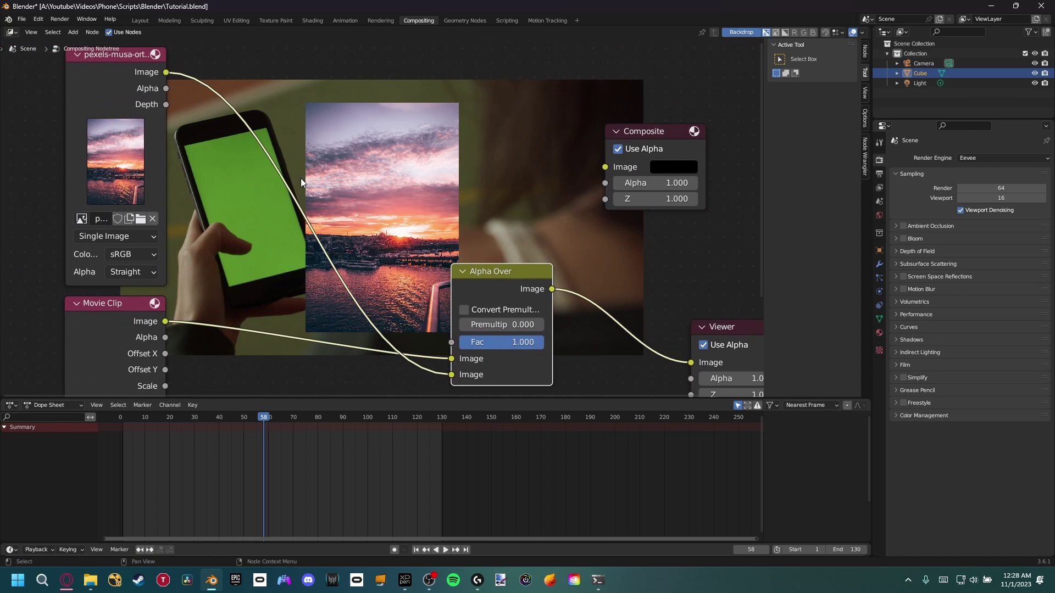
{"action": "mouse_move", "coordinate": [248, 196]}
{"action": "middle_mouse_down"}
{"action": "mouse_move", "coordinate": [217, 211]}
{"action": "mouse_move", "coordinate": [233, 157]}
{"action": "mouse_move", "coordinate": [232, 196]}
{"action": "middle_mouse_up"}
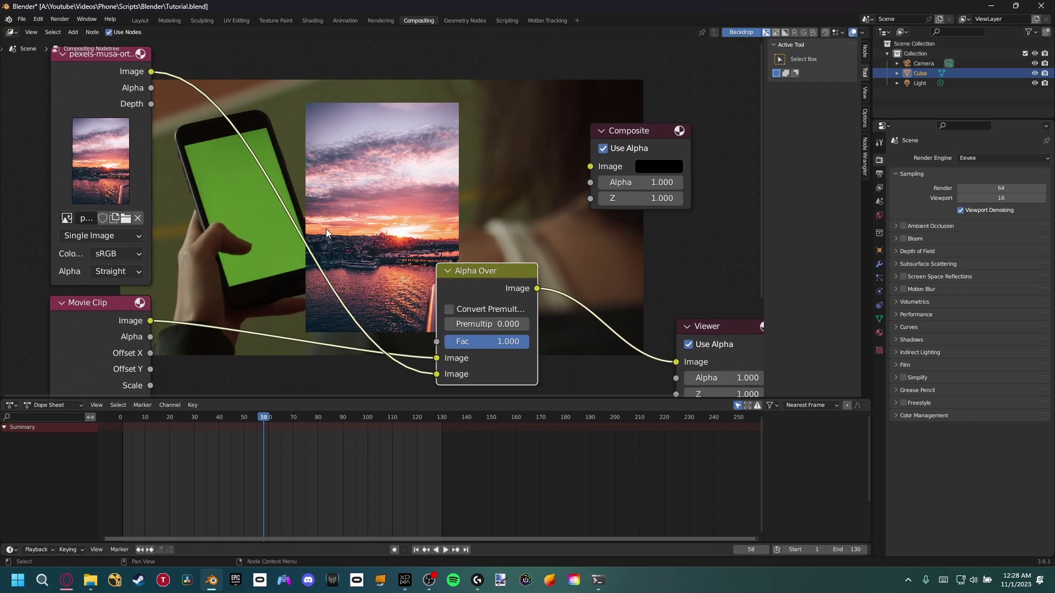
Insert a Plane Track Deform node on the link between the sunset picture and Alpha Over
{"action": "middle_click_drag", "start_coordinate": [326, 228], "coordinate": [320, 207]}
{"action": "key", "text": "shift+a"}
{"action": "left_click", "coordinate": [278, 147]}
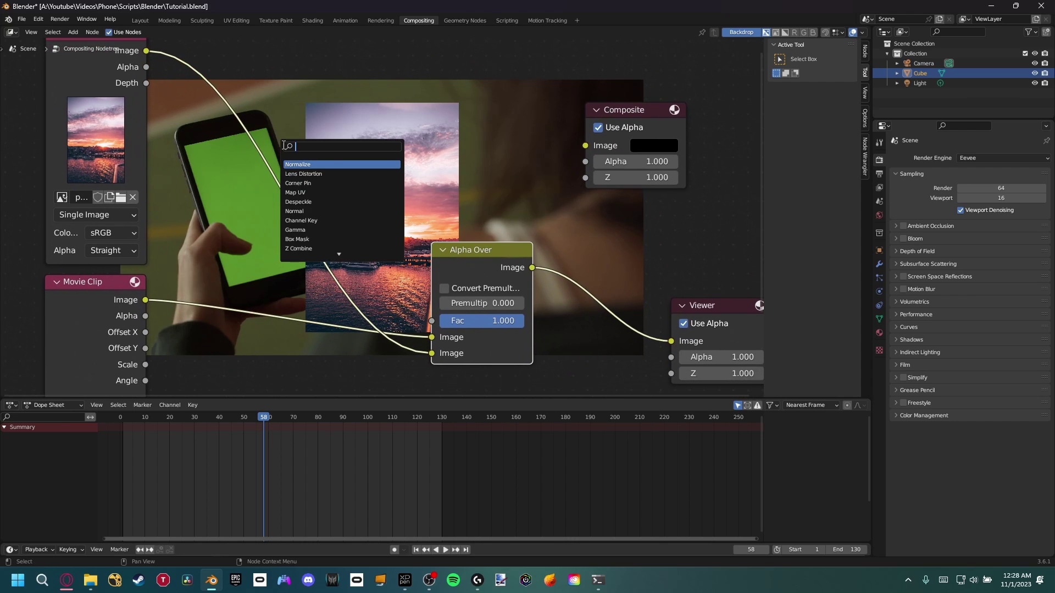
{"action": "type", "text": "plane"}
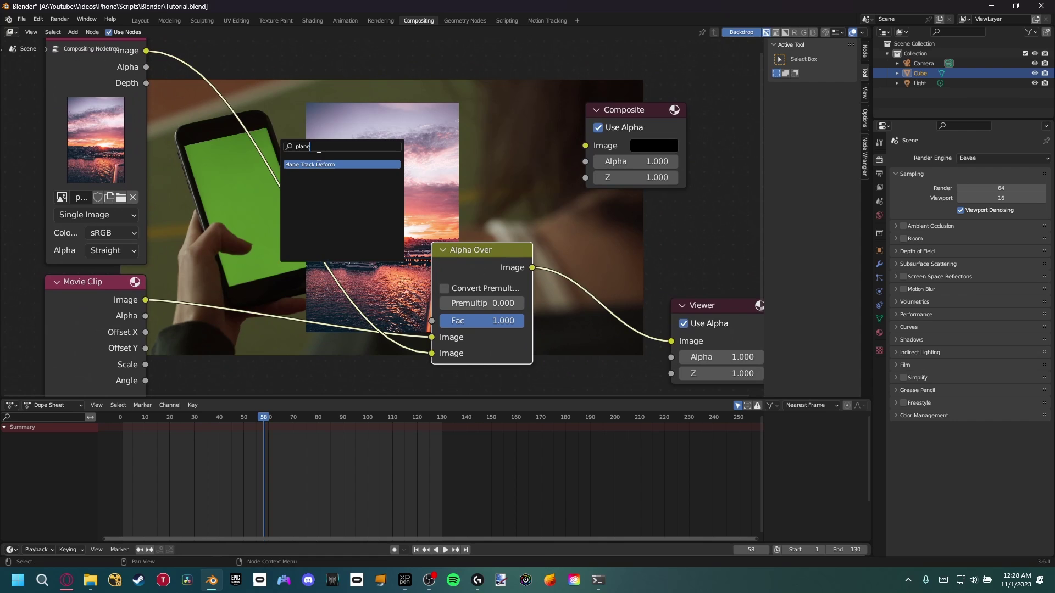
{"action": "left_click", "coordinate": [318, 165]}
{"action": "left_click", "coordinate": [270, 111]}
{"action": "middle_click_drag", "start_coordinate": [367, 118], "coordinate": [333, 209]}
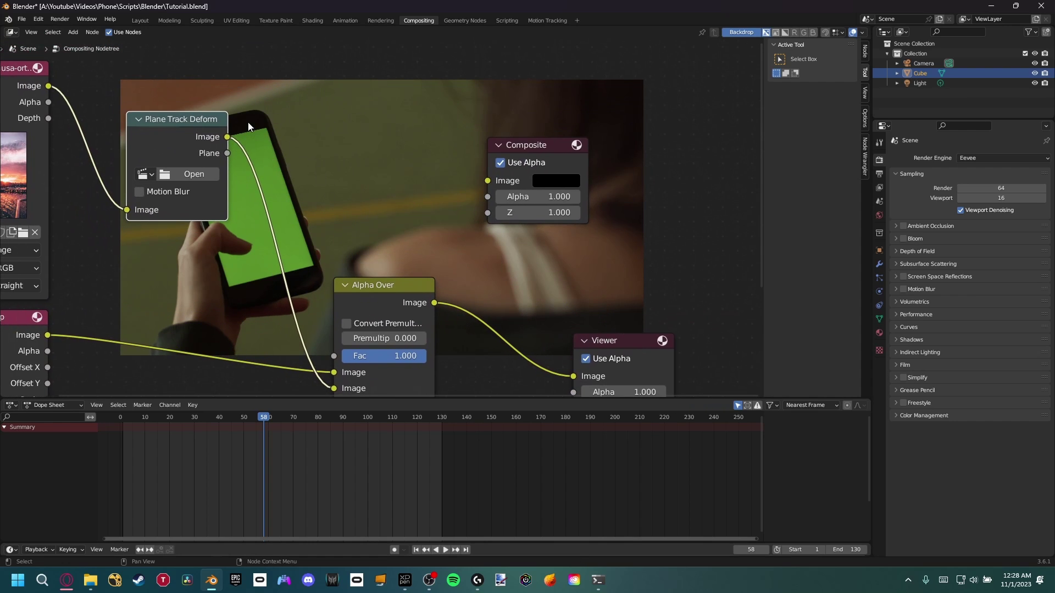
Assign the phone footage clip, the Camera object and Plane Track to the Plane Track Deform node
{"action": "left_click", "coordinate": [143, 175]}
{"action": "left_click", "coordinate": [153, 195]}
{"action": "middle_click_drag", "start_coordinate": [169, 252], "coordinate": [206, 246]}
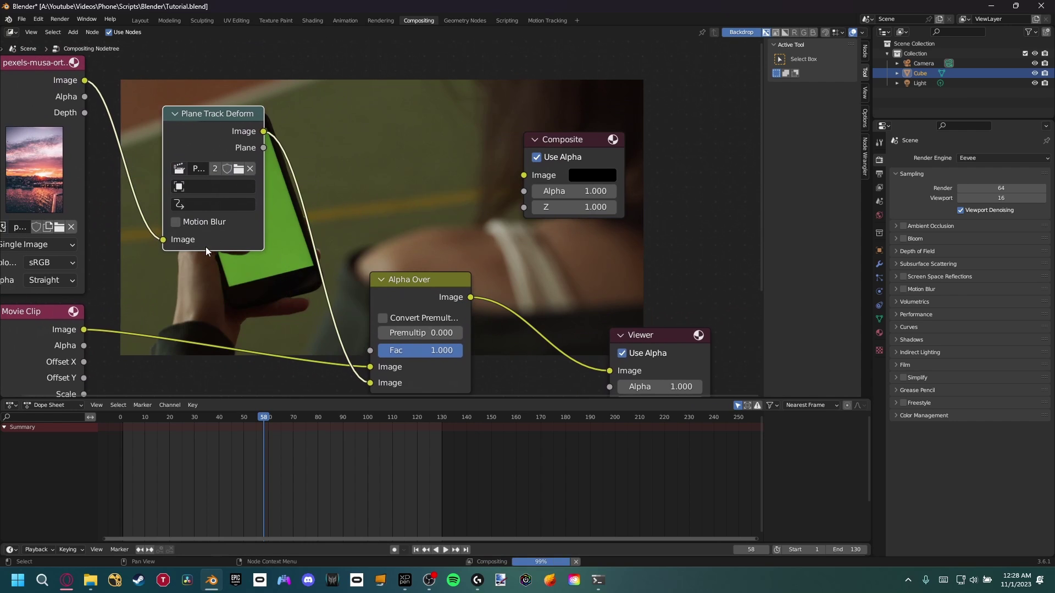
{"action": "left_click", "coordinate": [189, 190]}
{"action": "left_click", "coordinate": [197, 206]}
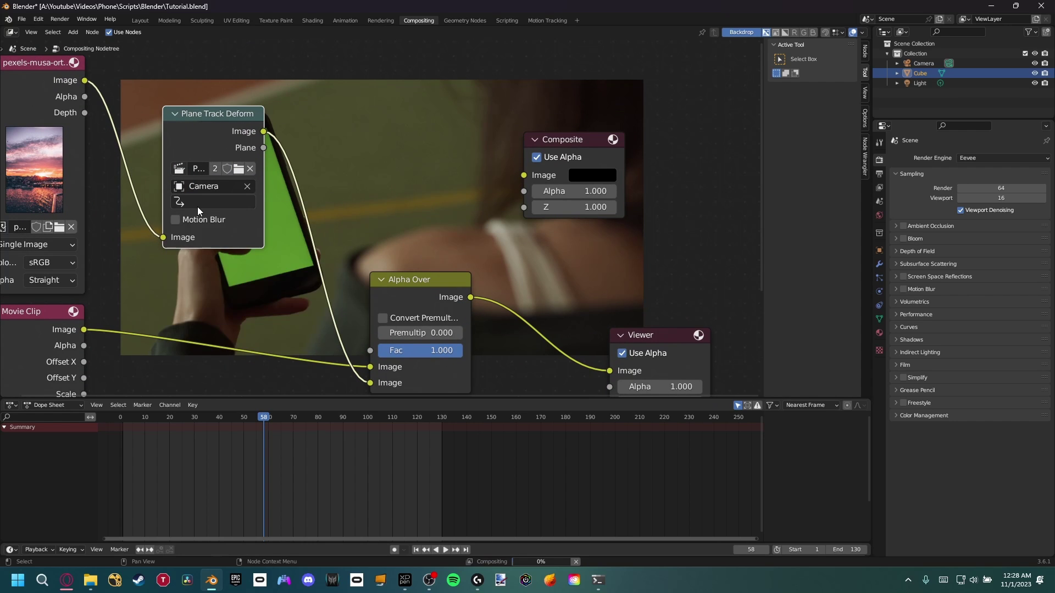
{"action": "left_click", "coordinate": [197, 206]}
{"action": "left_click", "coordinate": [199, 222]}
Move the sunset picture and Plane Track Deform nodes away from the phone in the backdrop
{"action": "middle_click_drag", "start_coordinate": [280, 260], "coordinate": [422, 213]}
{"action": "scroll", "coordinate": [421, 213], "scroll_direction": "down", "scroll_amount": 1}
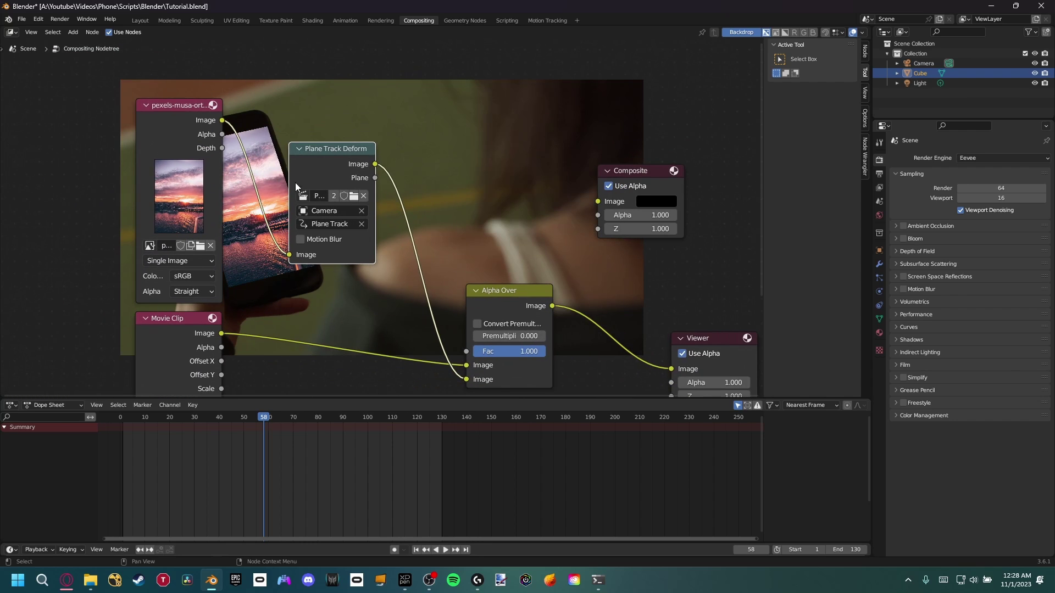
{"action": "left_click_drag", "start_coordinate": [301, 165], "coordinate": [39, 180]}
{"action": "middle_click_drag", "start_coordinate": [39, 180], "coordinate": [149, 172]}
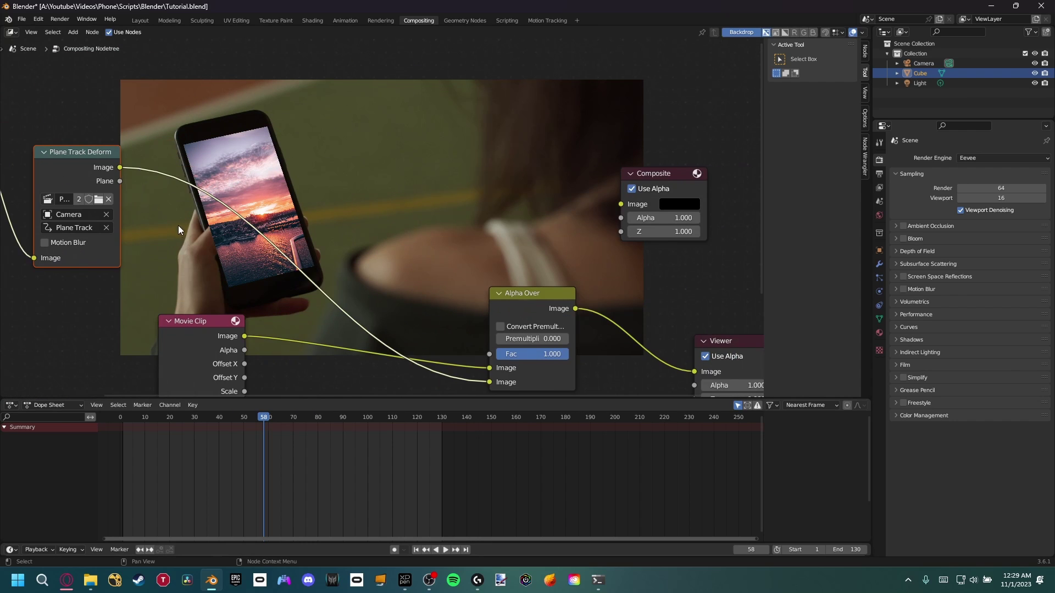
{"action": "middle_click_drag", "start_coordinate": [178, 230], "coordinate": [192, 249]}
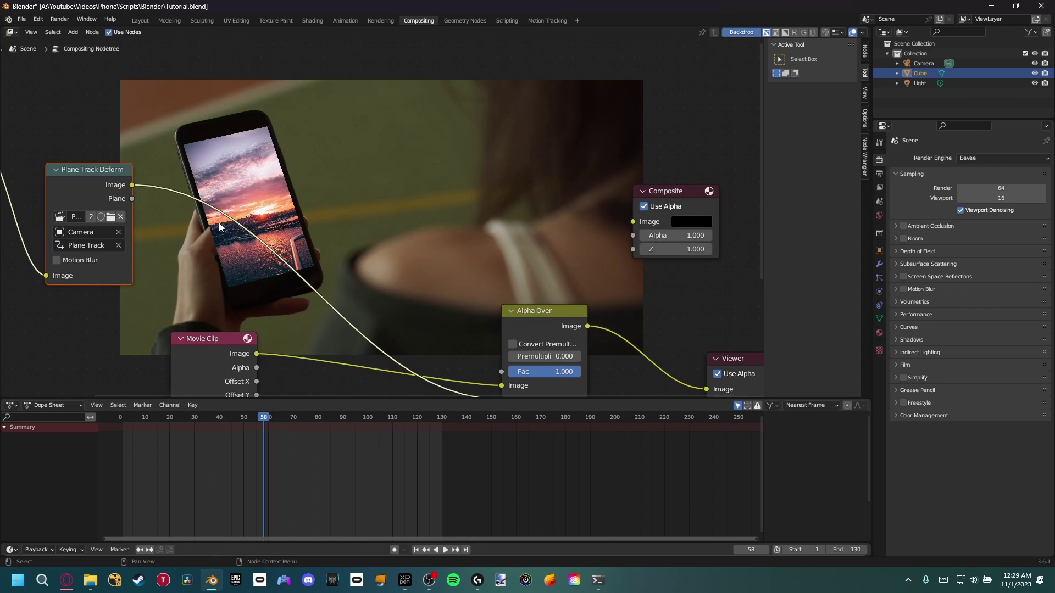
{"action": "middle_click_drag", "start_coordinate": [195, 339], "coordinate": [218, 229]}
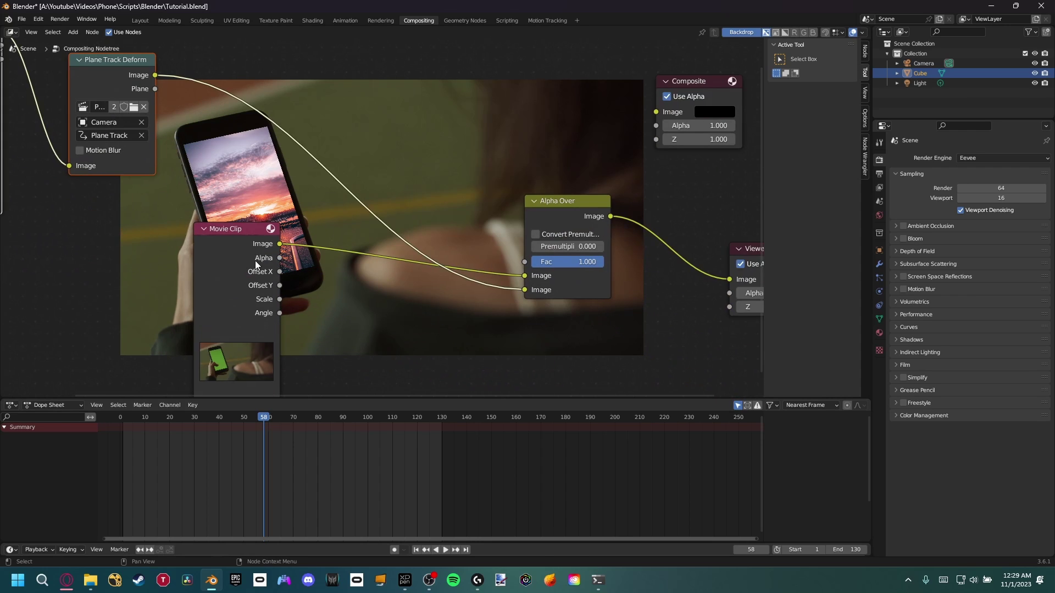
Preview the Movie Clip node directly in the Viewer and move the node clear of the phone
{"action": "left_click", "coordinate": [255, 261], "text": "ctrl+shift"}
{"action": "left_click_drag", "start_coordinate": [226, 268], "coordinate": [127, 338]}
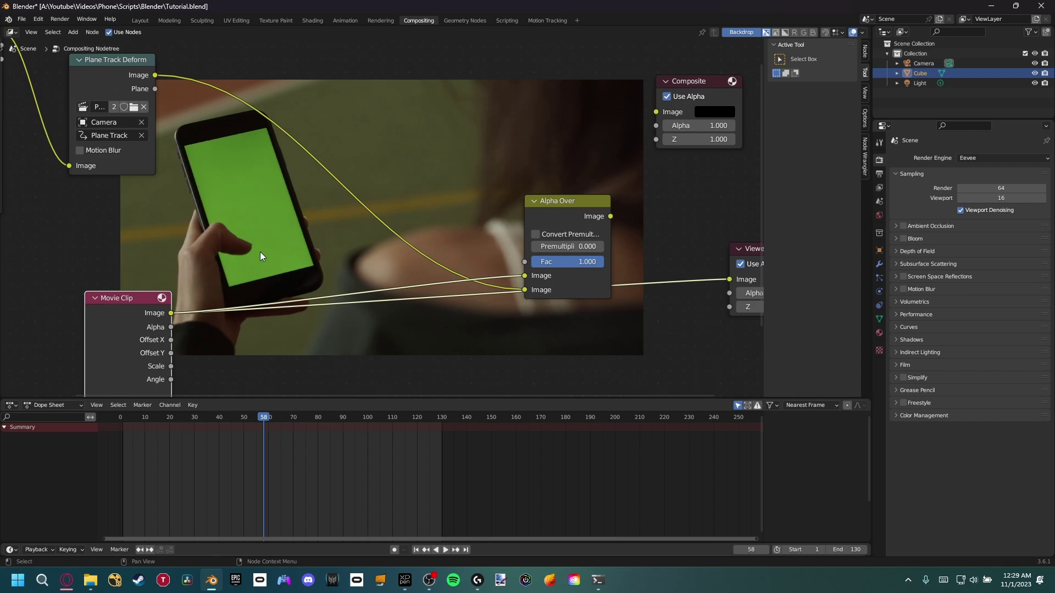
{"action": "middle_click_drag", "start_coordinate": [265, 391], "coordinate": [250, 296]}
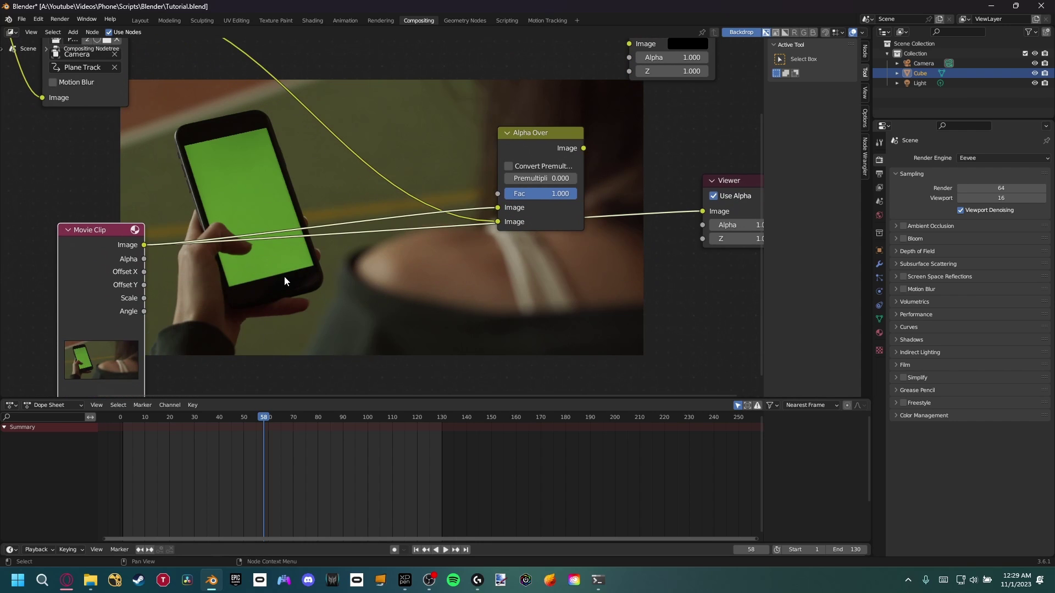
Add a Keying node beside the Movie Clip node
{"action": "key", "text": "shift+a"}
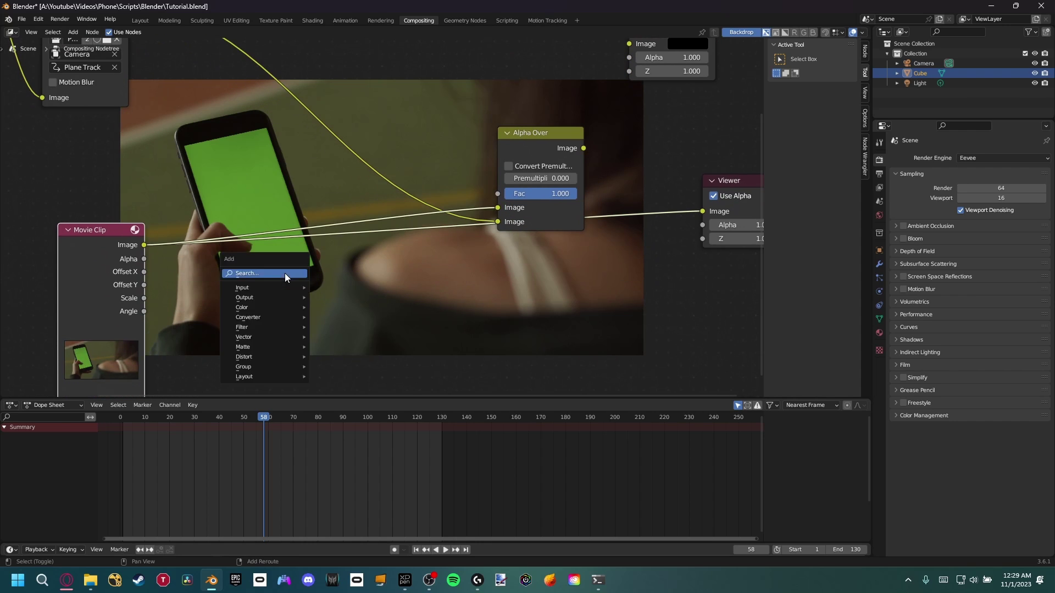
{"action": "left_click", "coordinate": [285, 273]}
{"action": "type", "text": "key"}
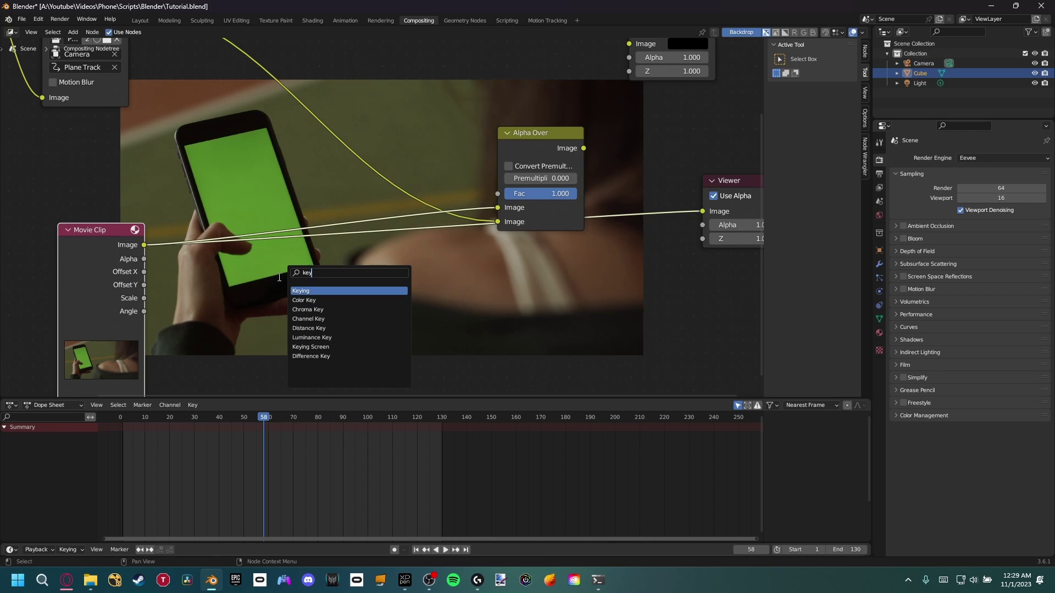
{"action": "left_click", "coordinate": [312, 291]}
{"action": "left_click", "coordinate": [310, 290]}
Feed the Movie Clip image into the Keying node's Image input and preview the Keying output in an enlarged node editor
{"action": "middle_click_drag", "start_coordinate": [141, 244], "coordinate": [166, 159]}
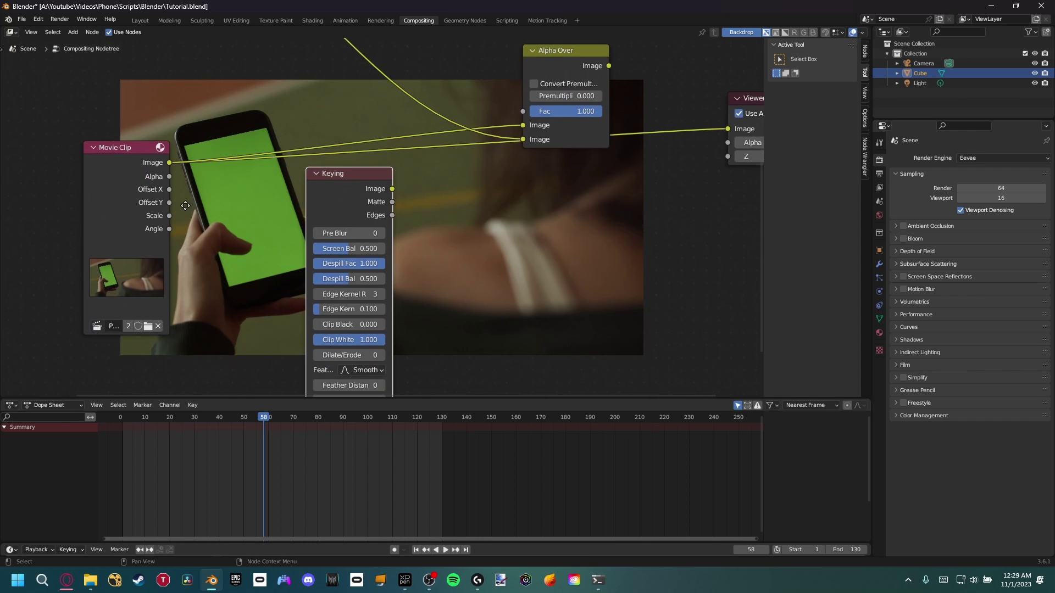
{"action": "left_click_drag", "start_coordinate": [169, 160], "coordinate": [310, 334]}
{"action": "middle_click_drag", "start_coordinate": [410, 241], "coordinate": [364, 241]}
{"action": "left_click_drag", "start_coordinate": [372, 398], "coordinate": [391, 493]}
{"action": "middle_click_drag", "start_coordinate": [327, 177], "coordinate": [371, 286]}
{"action": "left_click", "coordinate": [334, 237], "text": "ctrl+shift"}
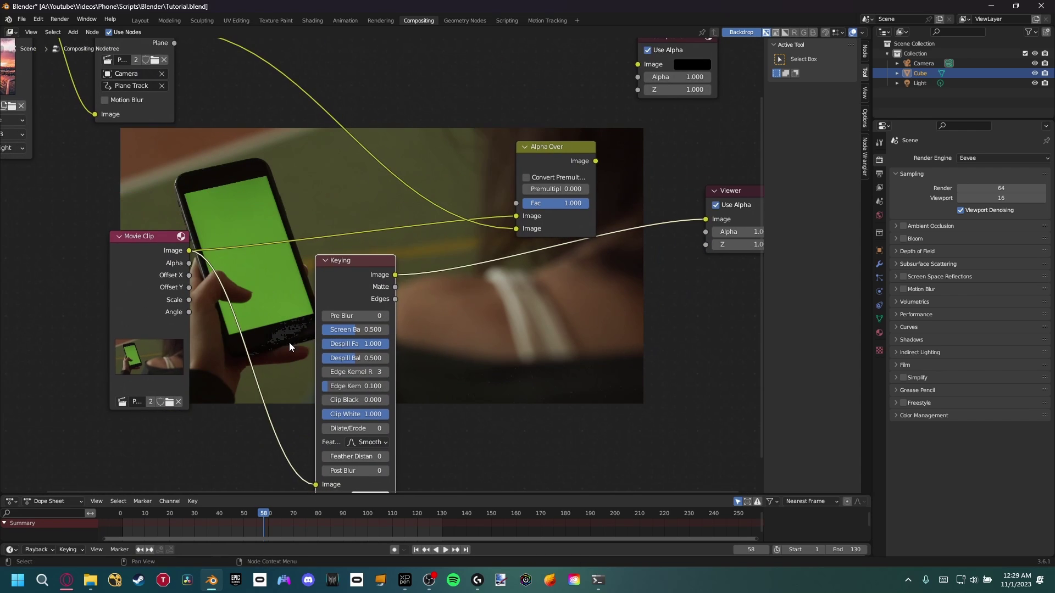
Sample the phone screen's green as the Key Color of the muted Keying node, and re-enable the node
{"action": "middle_click_drag", "start_coordinate": [289, 342], "coordinate": [292, 315]}
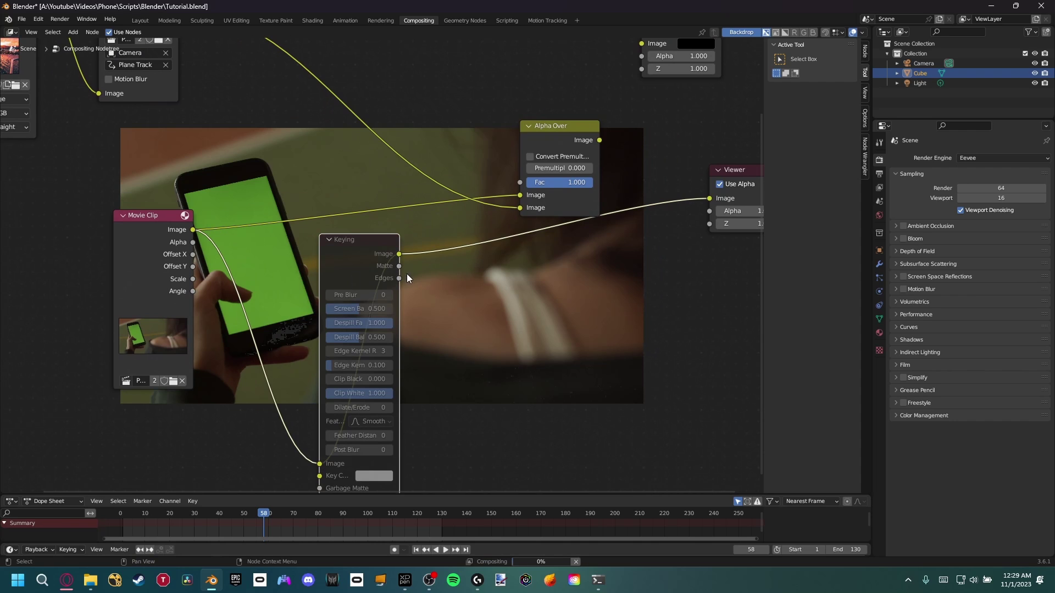
{"action": "middle_click_drag", "start_coordinate": [406, 274], "coordinate": [295, 212]}
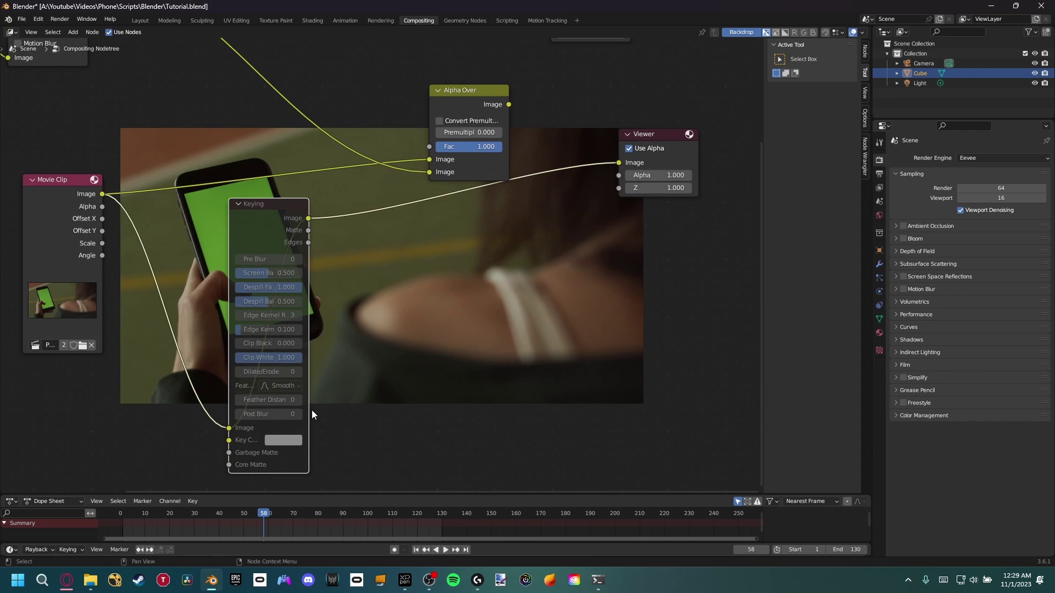
{"action": "left_click", "coordinate": [292, 441]}
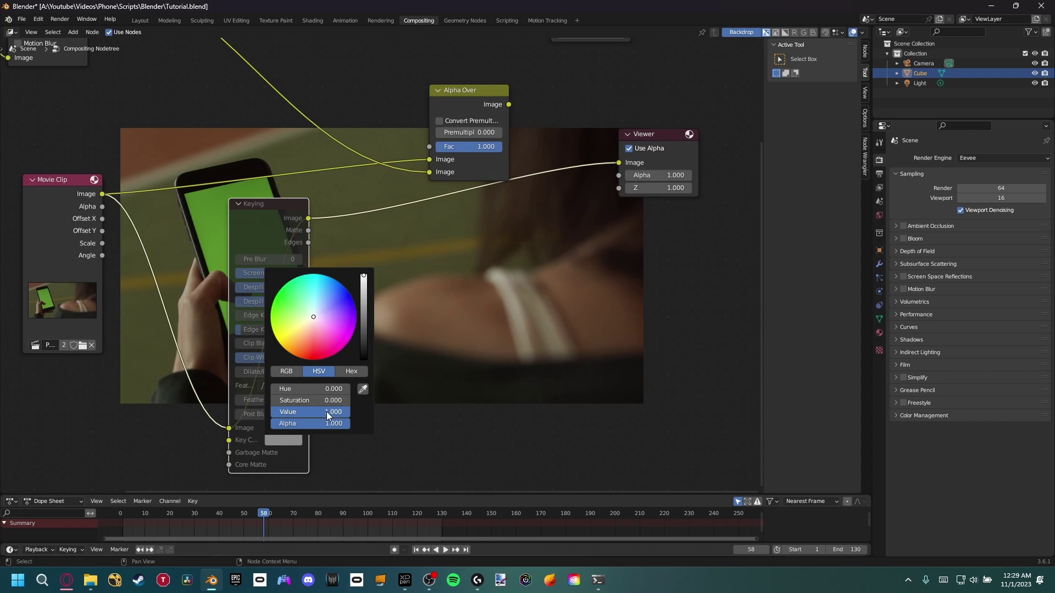
{"action": "left_click", "coordinate": [362, 390]}
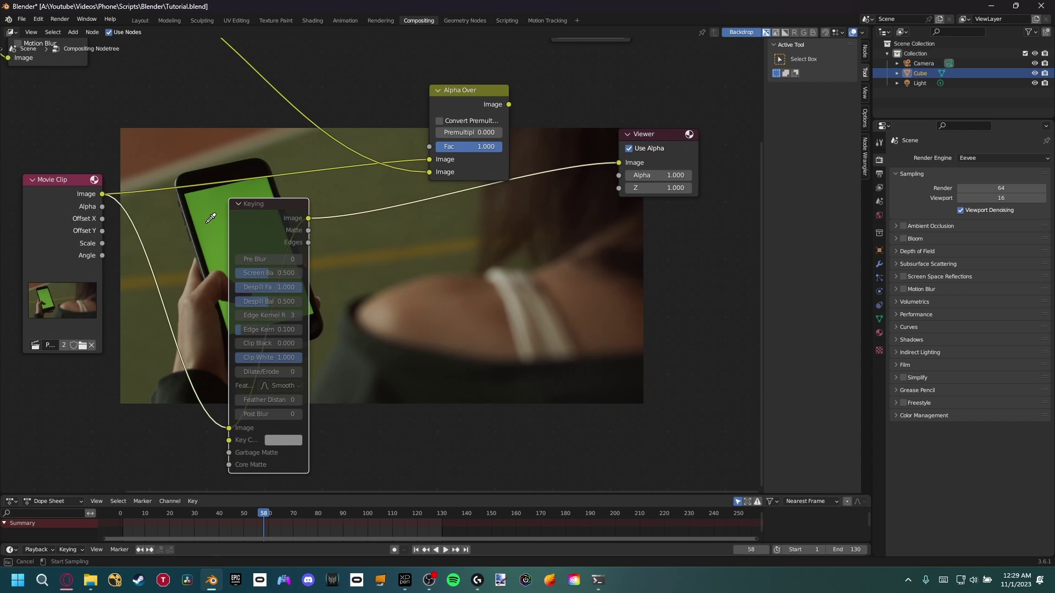
{"action": "left_click", "coordinate": [208, 221]}
{"action": "middle_click_drag", "start_coordinate": [223, 242], "coordinate": [255, 239]}
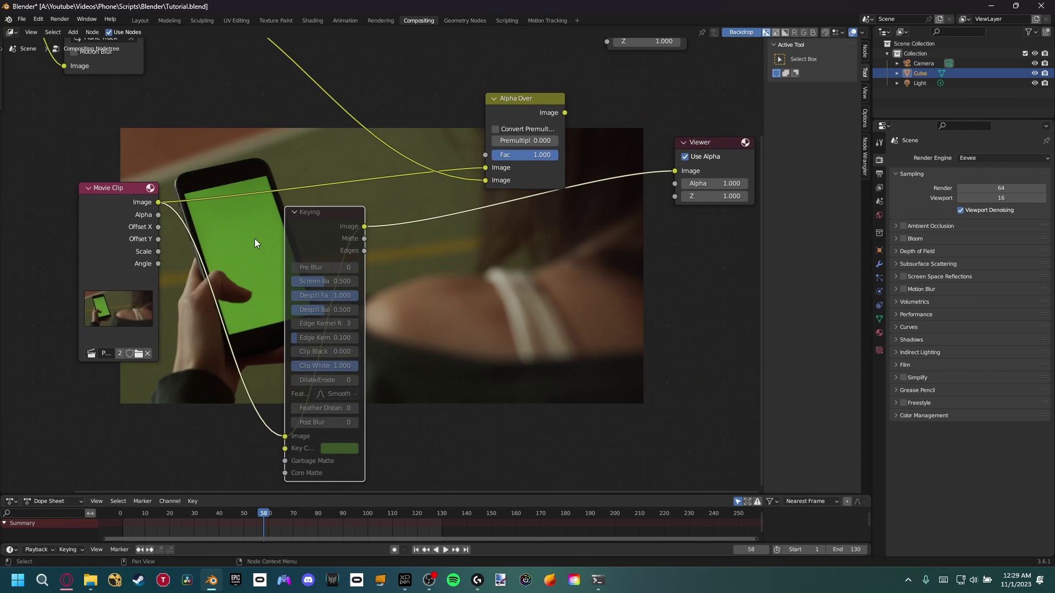
{"action": "key", "text": "m"}
{"action": "middle_click_drag", "start_coordinate": [337, 235], "coordinate": [314, 251]}
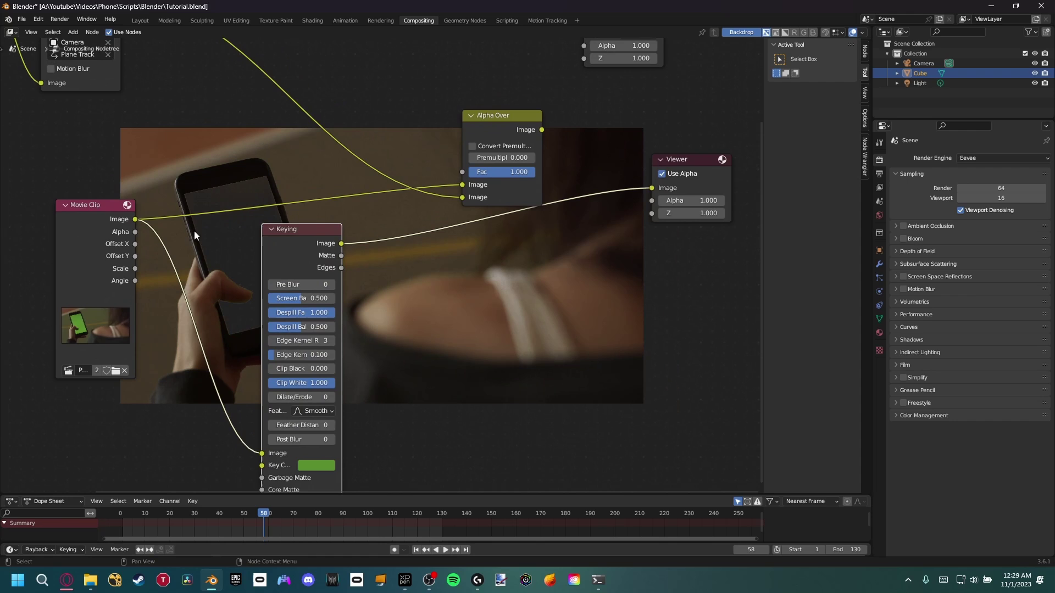
Preview the Keying node's Matte output in the Viewer and enlarge the backdrop image
{"action": "middle_click_drag", "start_coordinate": [223, 209], "coordinate": [120, 243]}
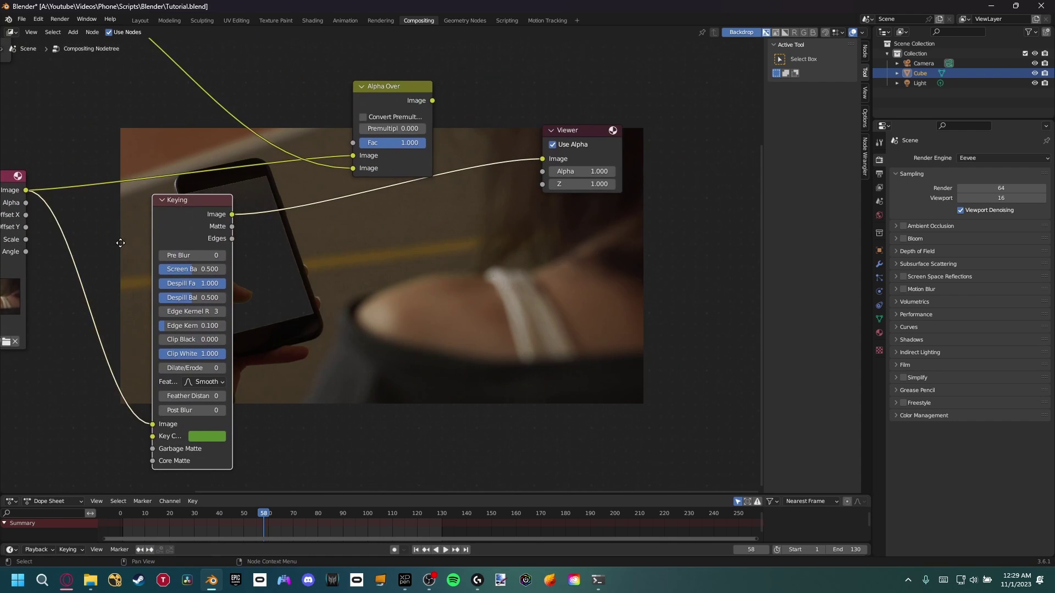
{"action": "left_click", "coordinate": [233, 230], "text": "ctrl+shift"}
{"action": "middle_click_drag", "start_coordinate": [276, 236], "coordinate": [225, 252]}
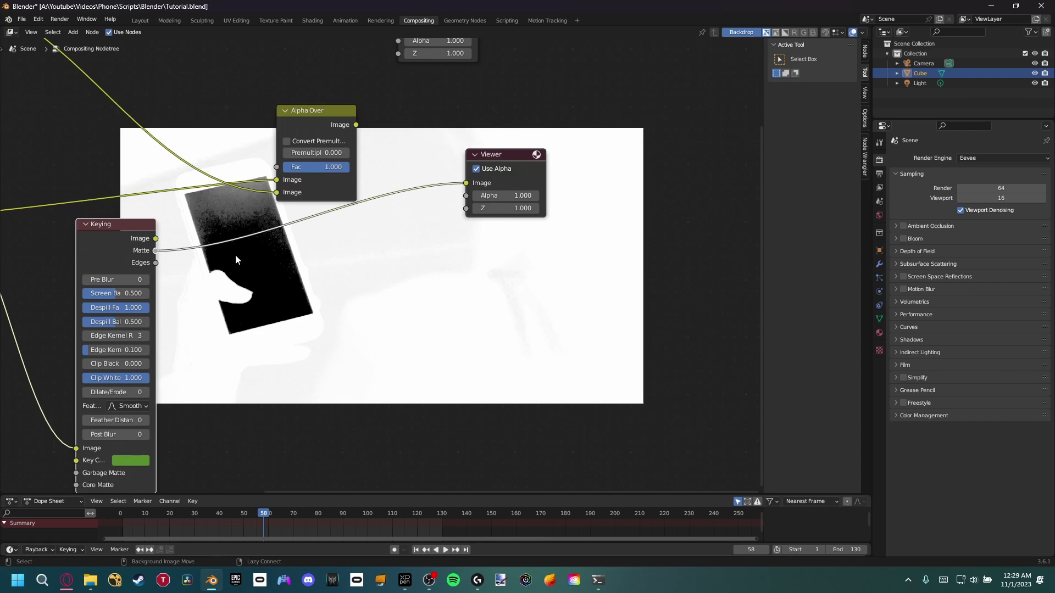
{"action": "key", "text": "alt+v"}
{"action": "key", "text": "alt+v"}
{"action": "middle_click_drag", "start_coordinate": [235, 255], "coordinate": [316, 243]}
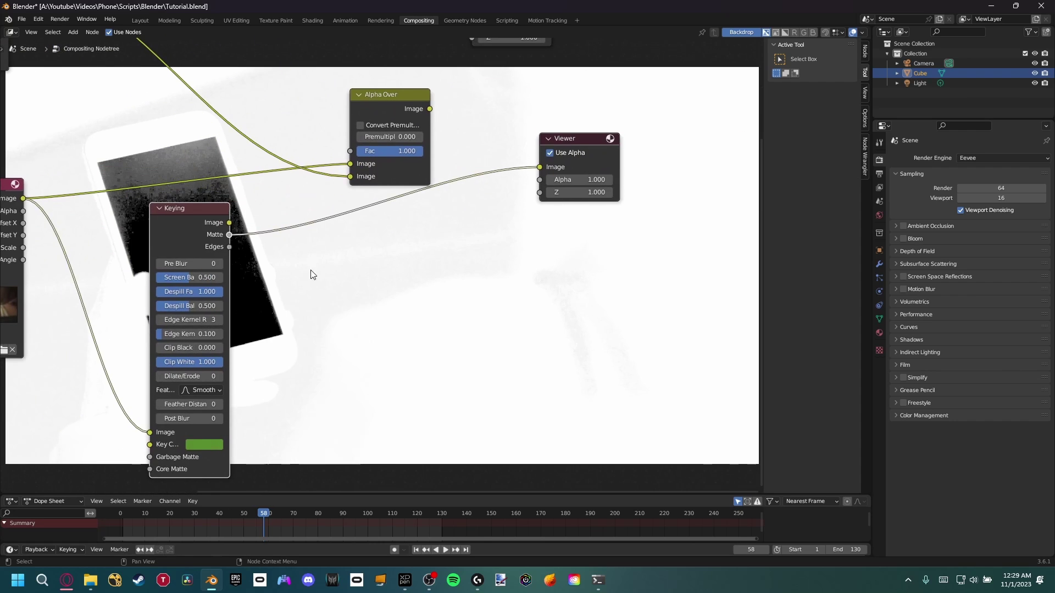
{"action": "middle_click_drag", "start_coordinate": [464, 282], "coordinate": [545, 315]}
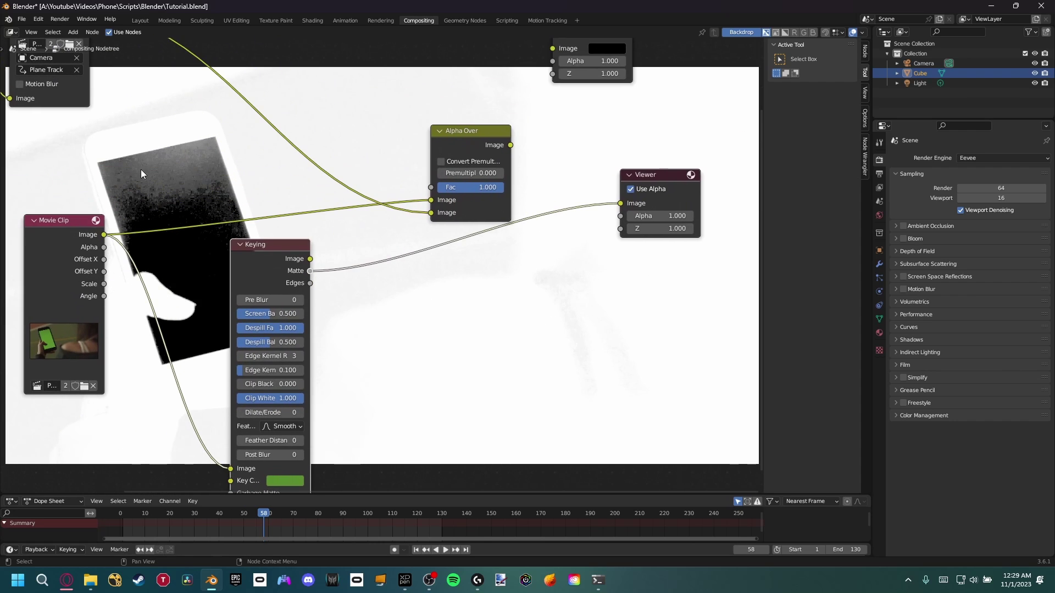
Set the Keying node's Clip Black to 0.311 and Clip White to 0.830
{"action": "middle_click_drag", "start_coordinate": [196, 262], "coordinate": [489, 211]}
{"action": "left_click_drag", "start_coordinate": [546, 331], "coordinate": [570, 348]}
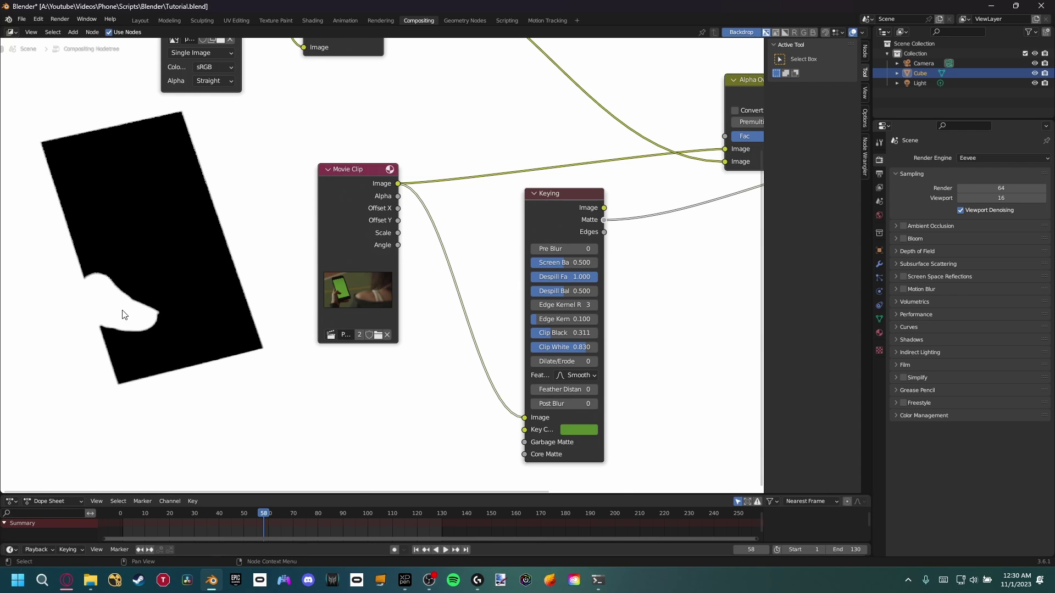
{"action": "scroll", "coordinate": [249, 313], "scroll_direction": "right", "scroll_amount": 6}
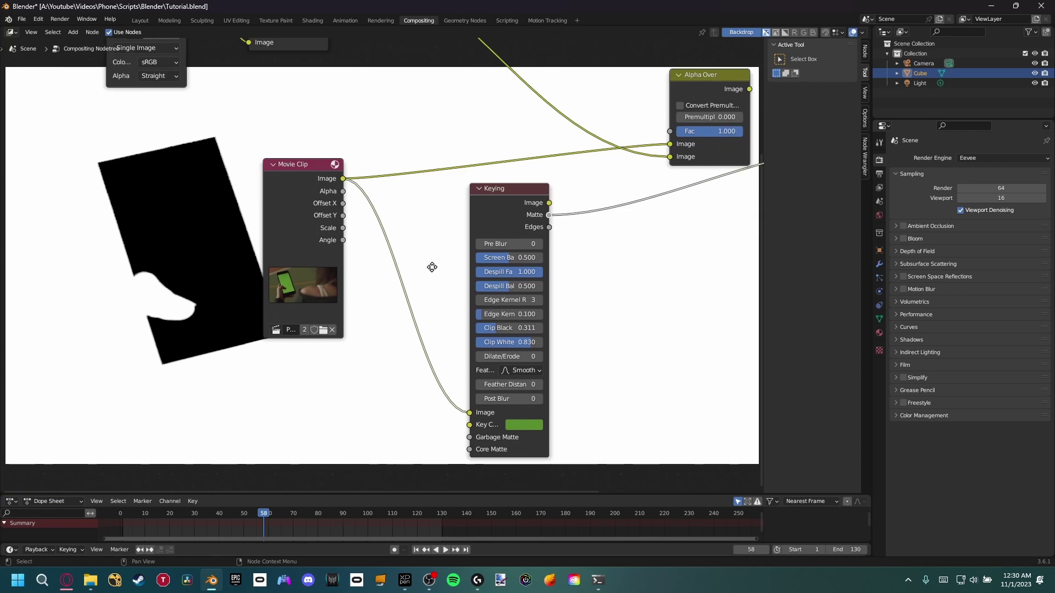
Preview the Alpha Over output in the Viewer
{"action": "middle_click_drag", "start_coordinate": [442, 229], "coordinate": [299, 268]}
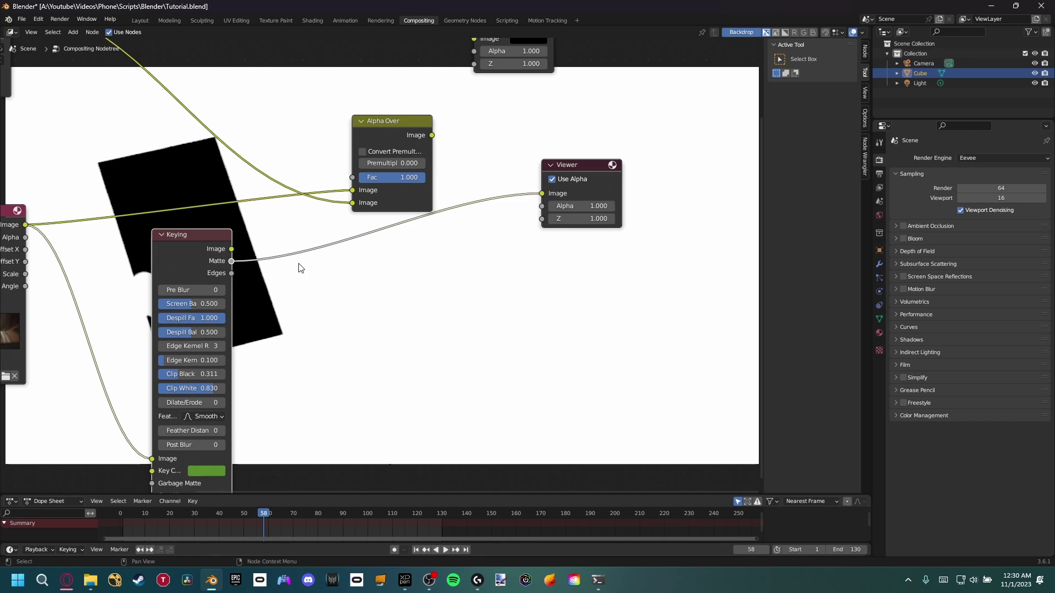
{"action": "scroll", "coordinate": [300, 257], "scroll_direction": "down", "scroll_amount": 3}
{"action": "left_click", "coordinate": [389, 156], "text": "ctrl+shift"}
{"action": "middle_click_drag", "start_coordinate": [124, 232], "coordinate": [312, 285]}
{"action": "scroll", "coordinate": [236, 249], "scroll_direction": "left", "scroll_amount": 2}
{"action": "scroll", "coordinate": [236, 249], "scroll_direction": "down", "scroll_amount": 1}
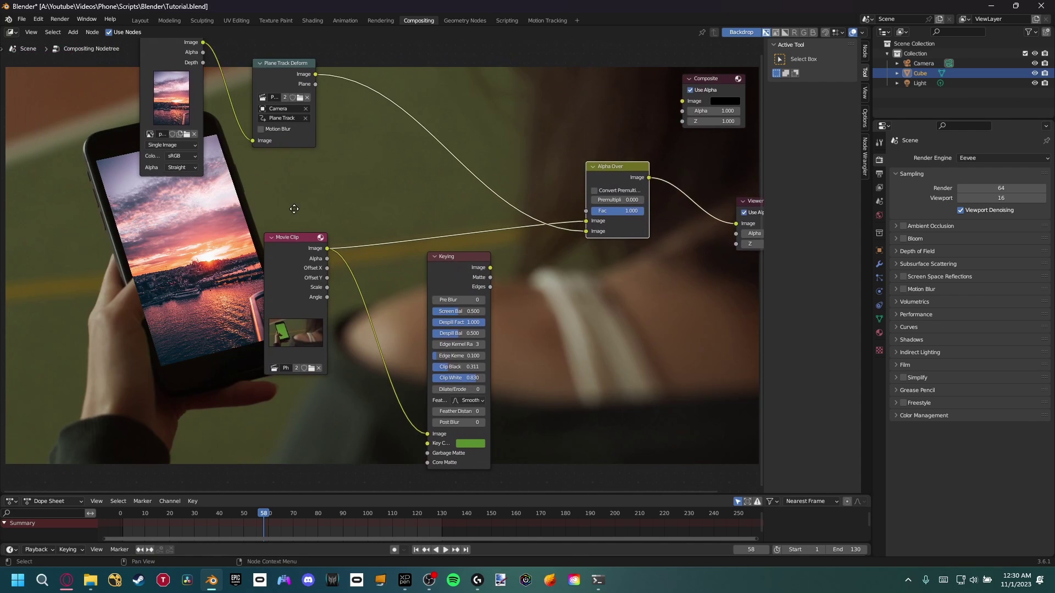
Connect the Keying node's Matte output to the Fac input of the Alpha Over node
{"action": "scroll", "coordinate": [365, 276], "scroll_direction": "right", "scroll_amount": 5}
{"action": "scroll", "coordinate": [365, 276], "scroll_direction": "up", "scroll_amount": 1}
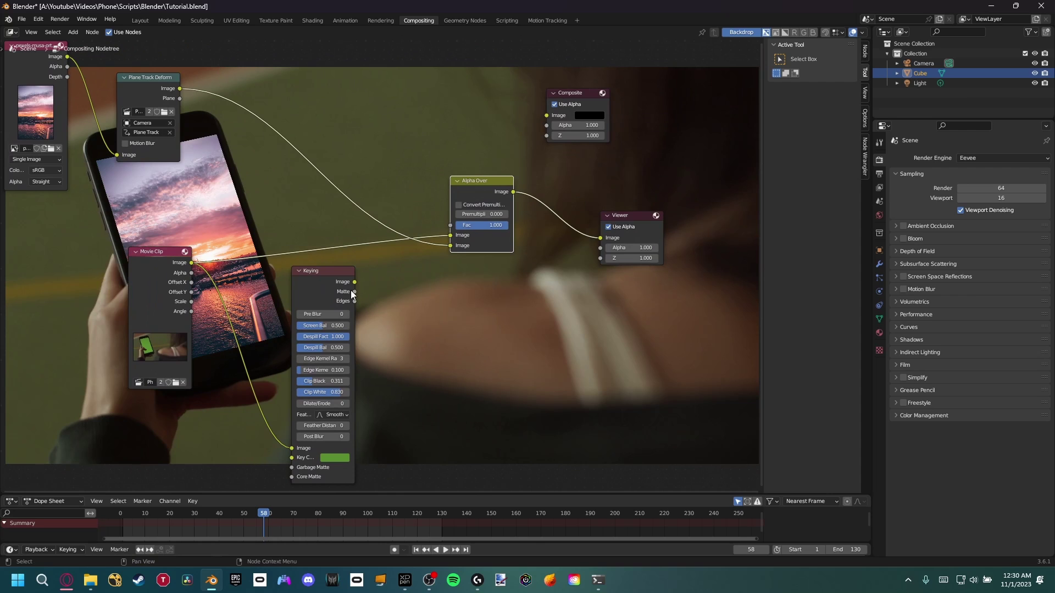
{"action": "left_click_drag", "start_coordinate": [354, 291], "coordinate": [450, 225]}
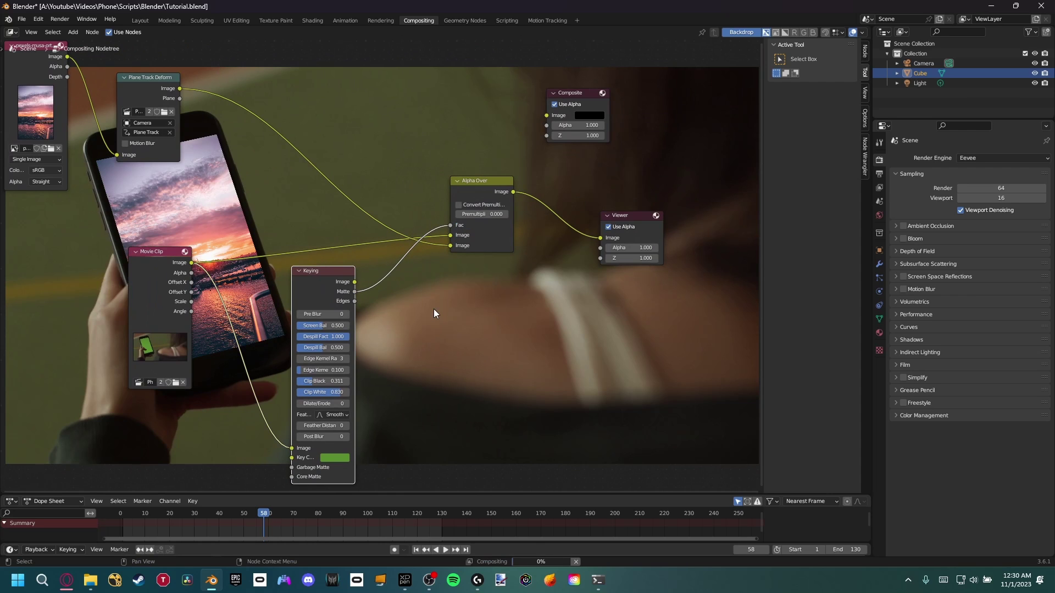
{"action": "scroll", "coordinate": [433, 309], "scroll_direction": "left", "scroll_amount": 4}
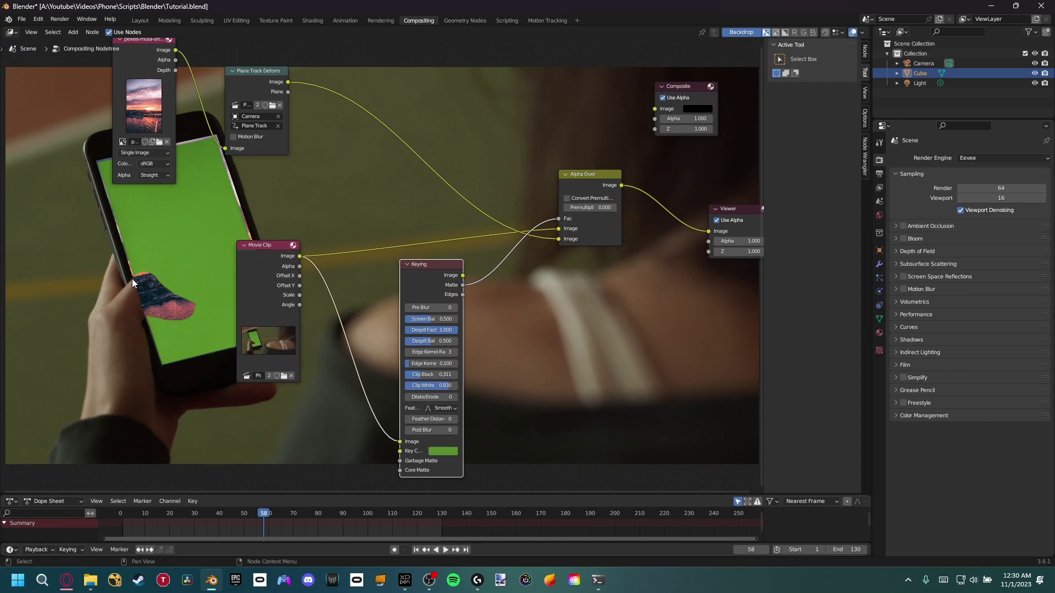
{"action": "middle_click_drag", "start_coordinate": [514, 390], "coordinate": [377, 399]}
Move the Keying node lower and insert an Invert Color node on the link from its Matte to Alpha Over's Fac
{"action": "left_click_drag", "start_coordinate": [296, 274], "coordinate": [239, 330]}
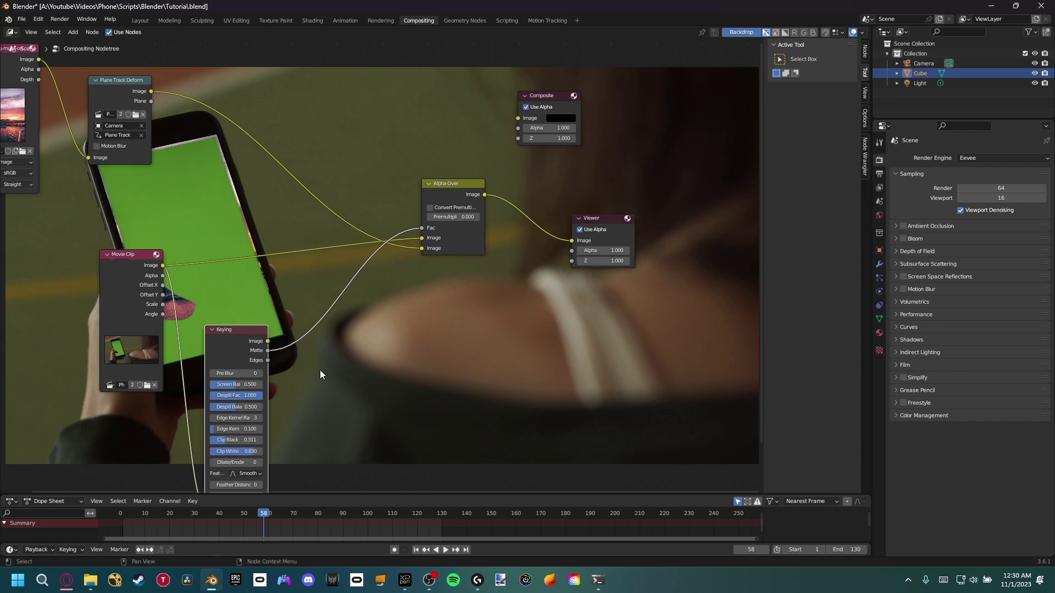
{"action": "key", "text": "shift+a"}
{"action": "left_click", "coordinate": [319, 369]}
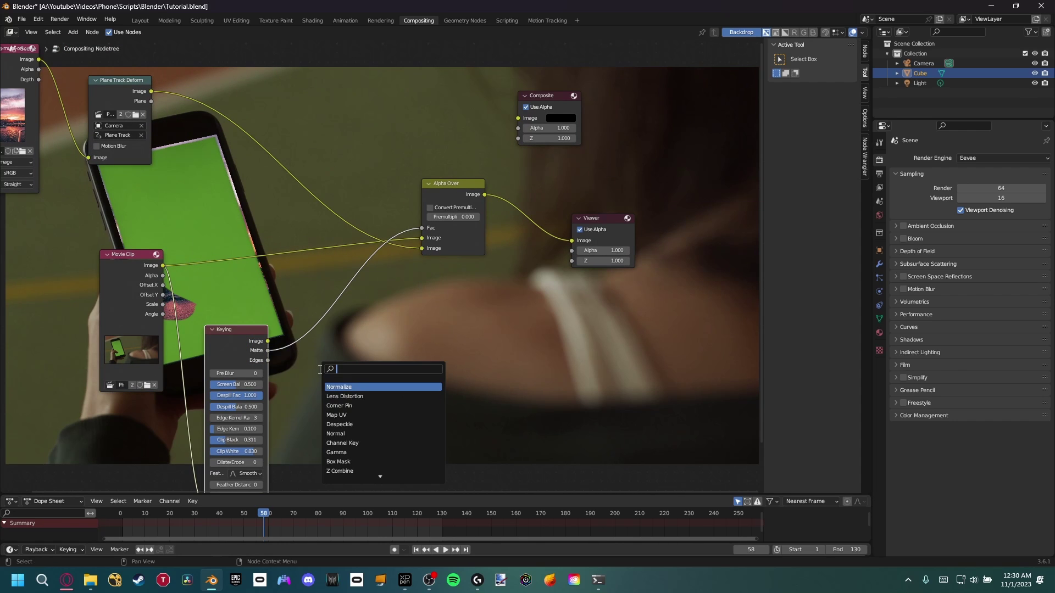
{"action": "type", "text": "invert"}
{"action": "left_click", "coordinate": [354, 387]}
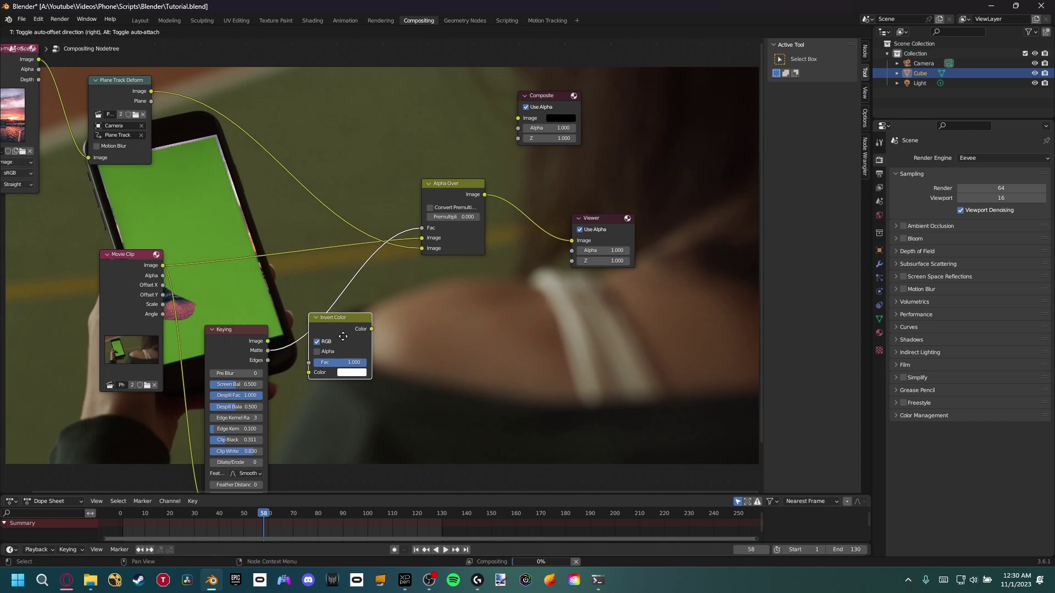
{"action": "left_click", "coordinate": [351, 324]}
{"action": "middle_click_drag", "start_coordinate": [369, 306], "coordinate": [334, 343]}
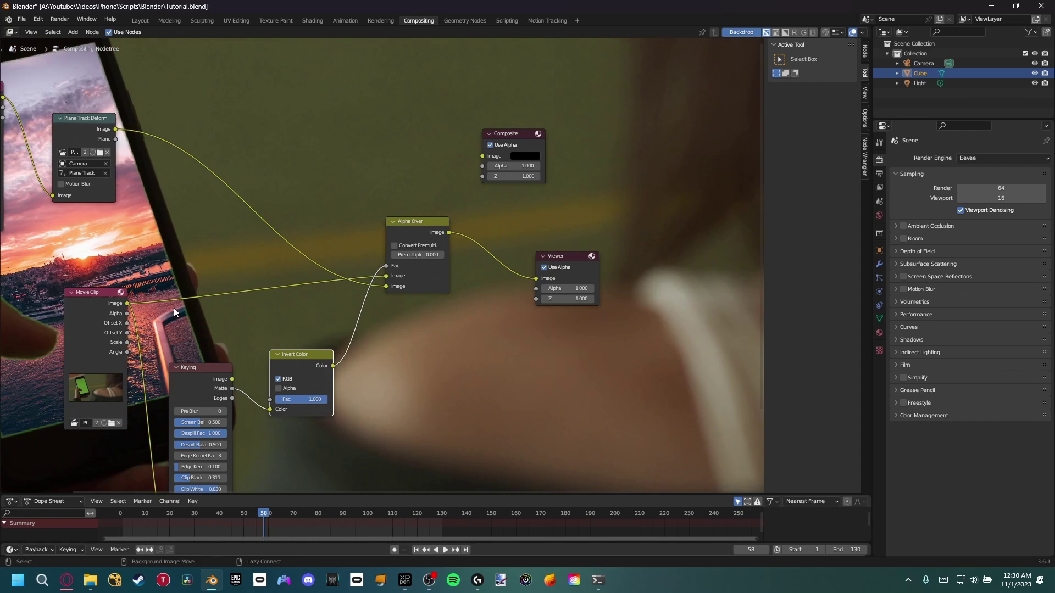
Set the Keying node's Dilate/Erode to -5
{"action": "middle_click_drag", "start_coordinate": [158, 319], "coordinate": [280, 201]}
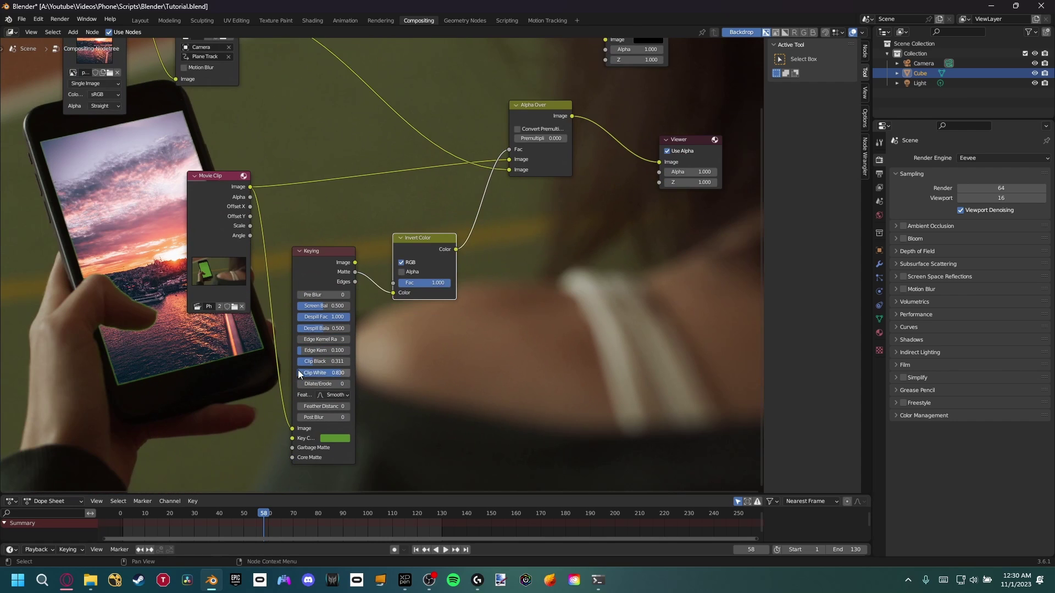
{"action": "scroll", "coordinate": [298, 371], "scroll_direction": "up", "scroll_amount": 2}
{"action": "middle_click_drag", "start_coordinate": [354, 380], "coordinate": [427, 381]}
{"action": "left_click", "coordinate": [372, 388]}
{"action": "left_click", "coordinate": [372, 387]}
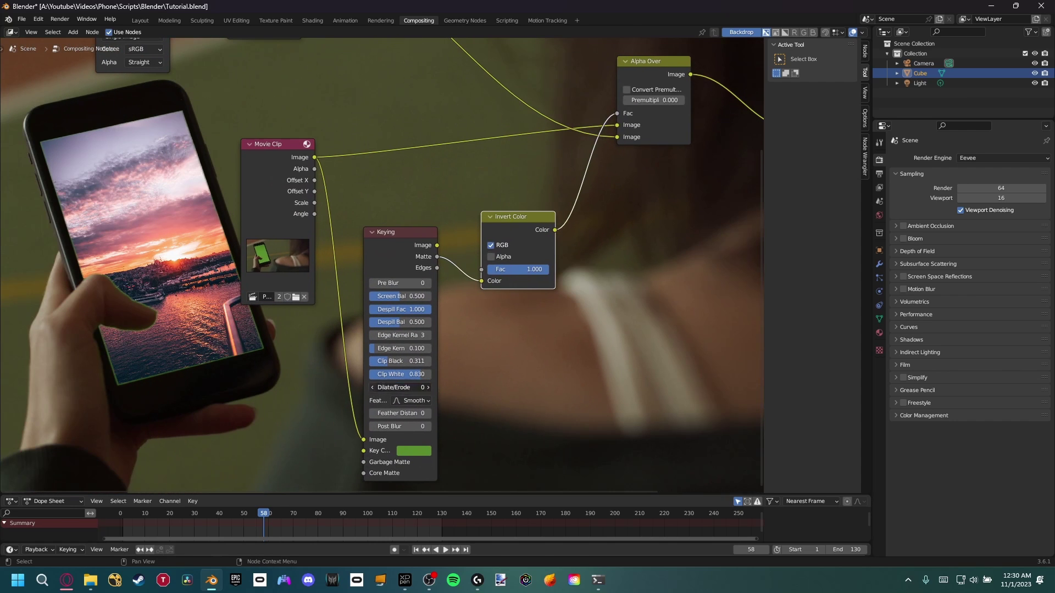
{"action": "left_click", "coordinate": [372, 387]}
{"action": "left_click", "coordinate": [372, 388]}
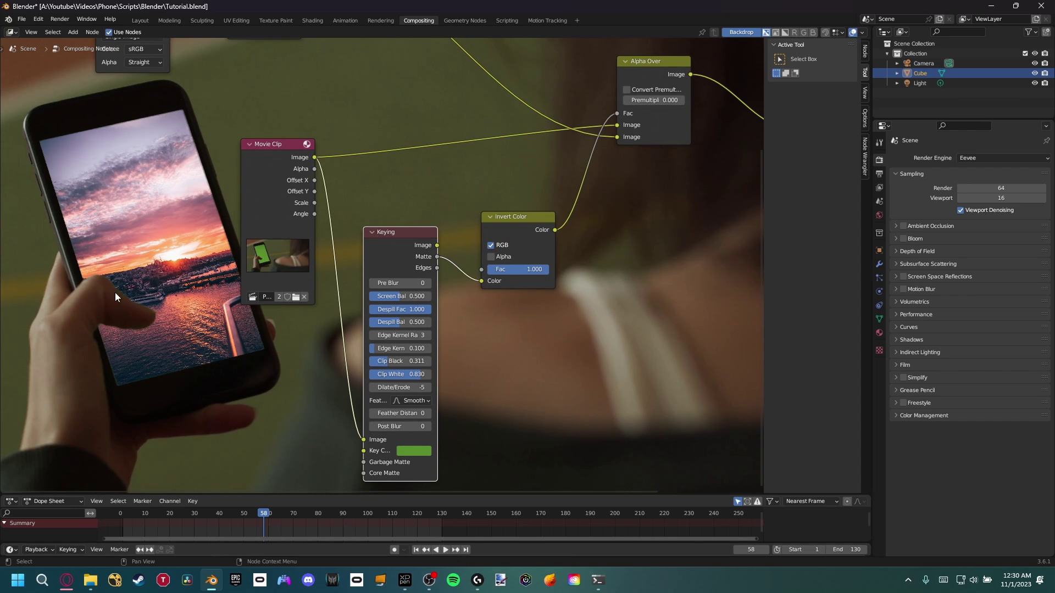
{"action": "middle_click_drag", "start_coordinate": [518, 328], "coordinate": [478, 332]}
Move the Movie Clip, Keying and Invert Color nodes farther from Alpha Over to make room for another node
{"action": "left_click_drag", "start_coordinate": [236, 244], "coordinate": [103, 265]}
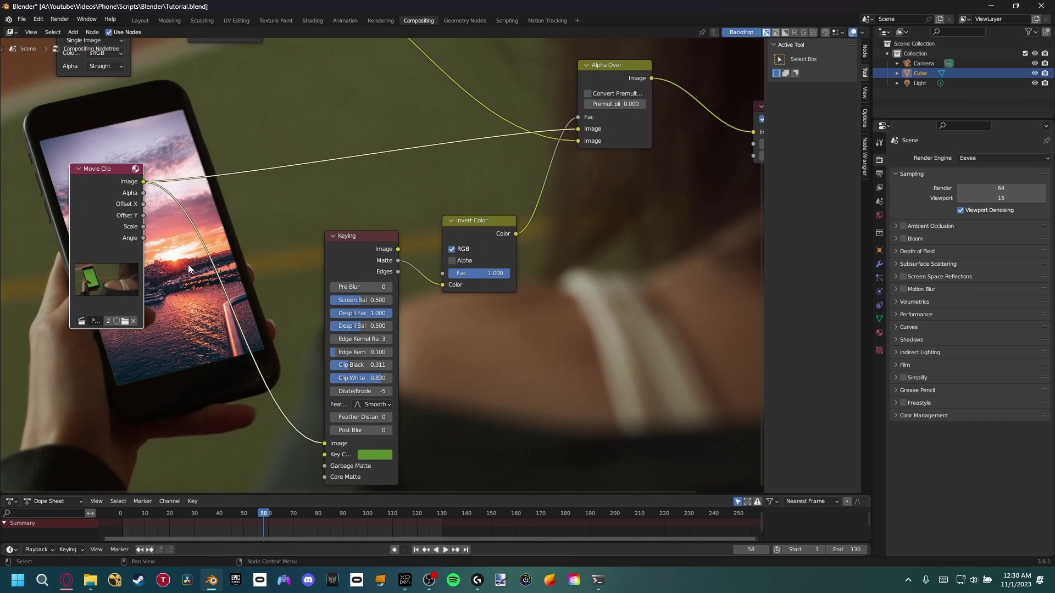
{"action": "left_click_drag", "start_coordinate": [365, 252], "coordinate": [260, 258]}
{"action": "left_click_drag", "start_coordinate": [478, 220], "coordinate": [405, 238]}
Insert a Blur node between Invert Color and Alpha Over's Fac, with its filter type set to Fast Gaussian
{"action": "key", "text": "shift+a"}
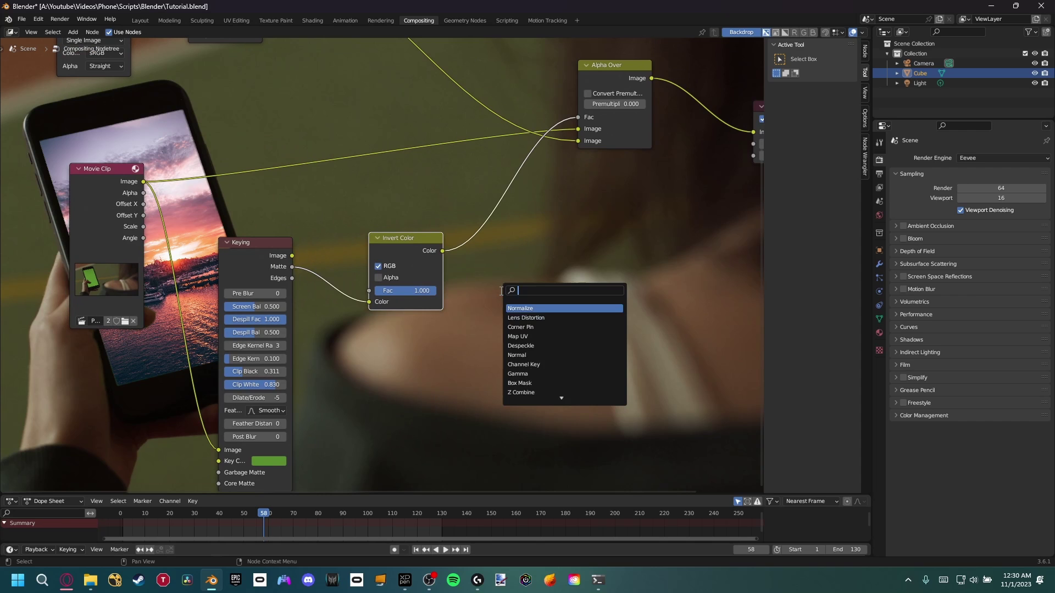
{"action": "type", "text": "blur"}
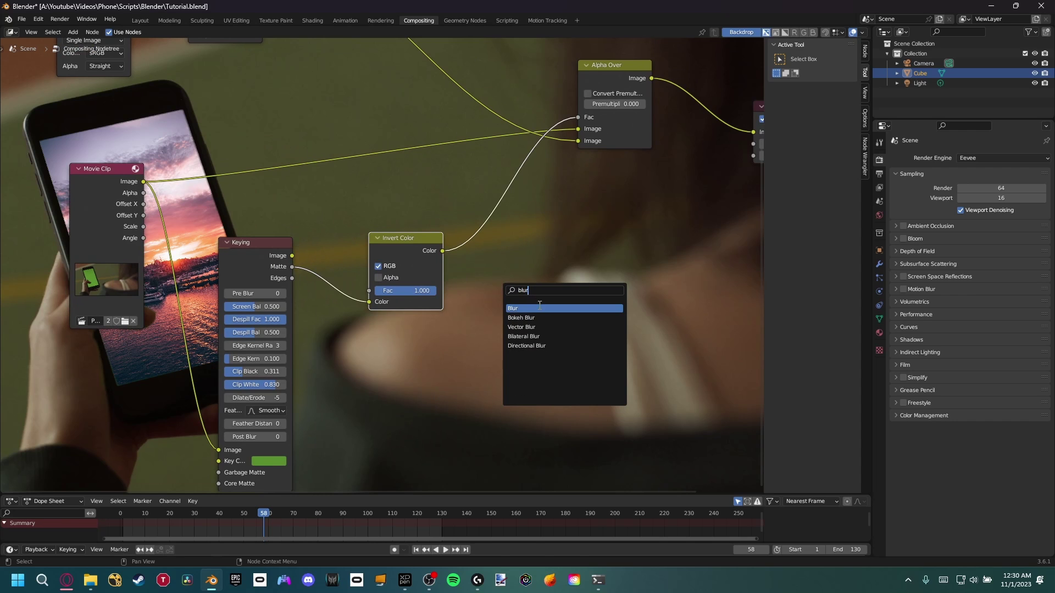
{"action": "left_click", "coordinate": [540, 305]}
{"action": "left_click", "coordinate": [528, 296]}
{"action": "left_click", "coordinate": [509, 258]}
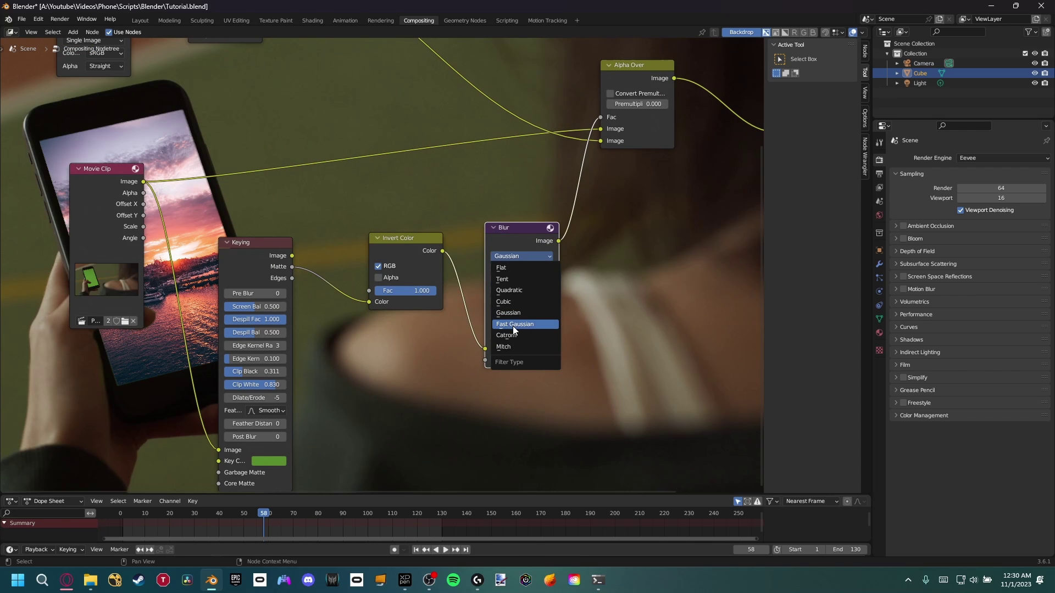
{"action": "left_click", "coordinate": [513, 325]}
Set the Blur node's X and Y to 1 and bring the phone's thumb into clear view
{"action": "scroll", "coordinate": [515, 302], "scroll_direction": "up", "scroll_amount": 2}
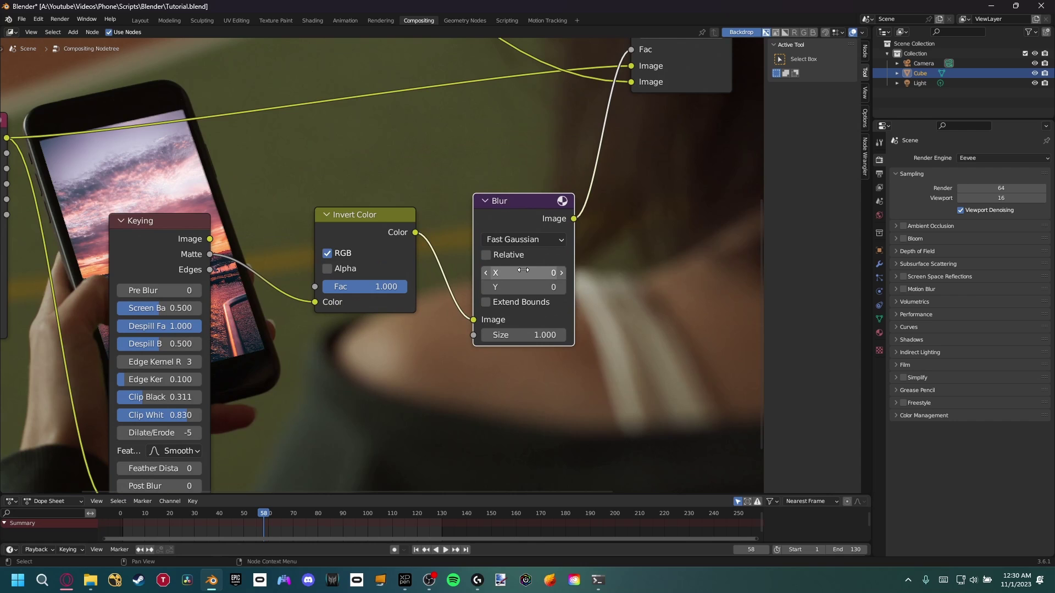
{"action": "middle_click_drag", "start_coordinate": [247, 322], "coordinate": [361, 322]}
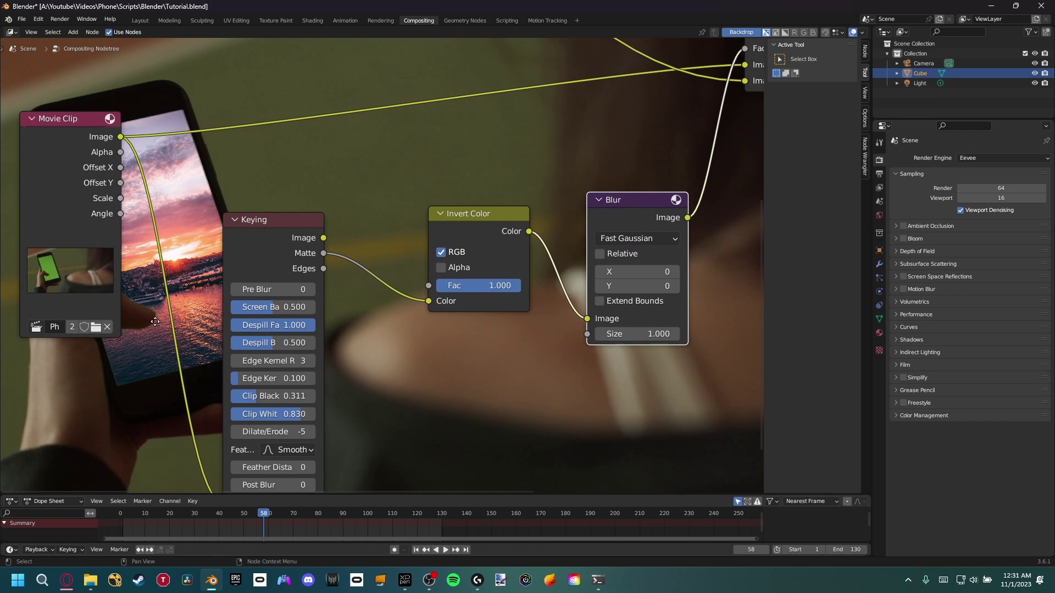
{"action": "middle_click_drag", "start_coordinate": [155, 323], "coordinate": [122, 390]}
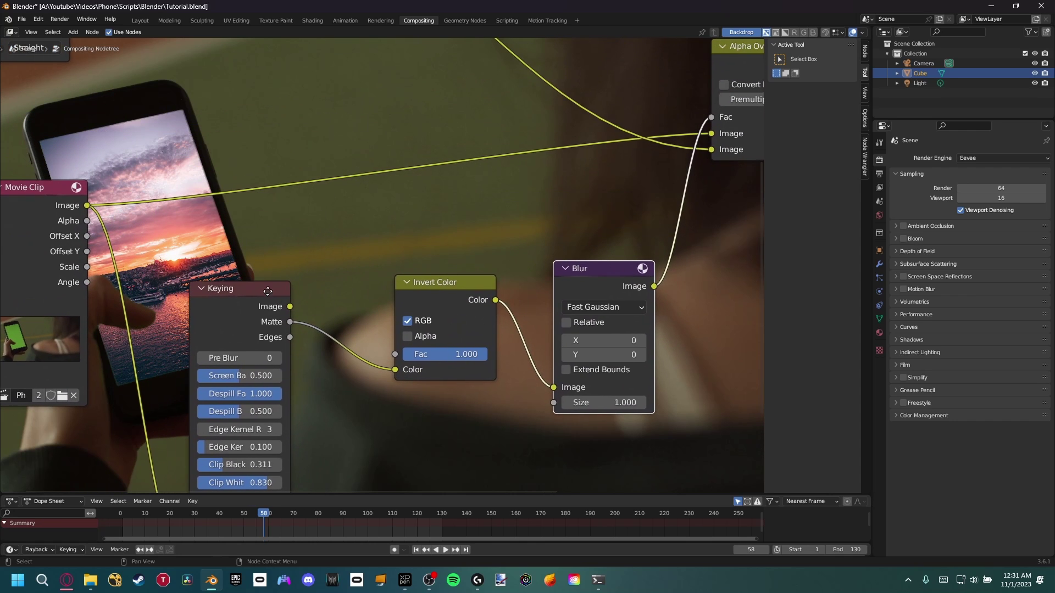
{"action": "middle_click_drag", "start_coordinate": [191, 341], "coordinate": [163, 318]}
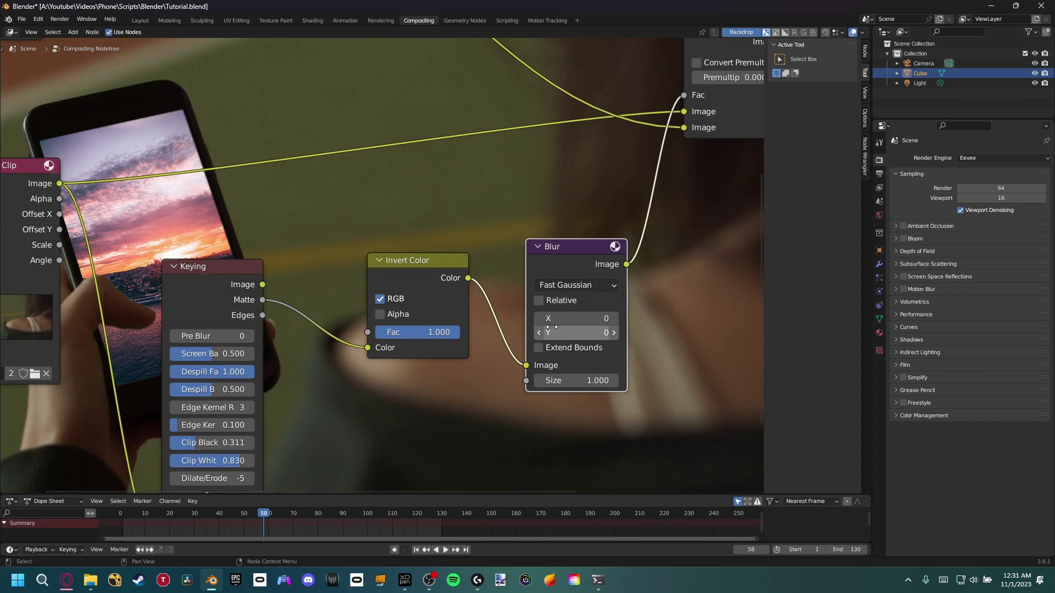
{"action": "left_click_drag", "start_coordinate": [568, 315], "coordinate": [568, 333]}
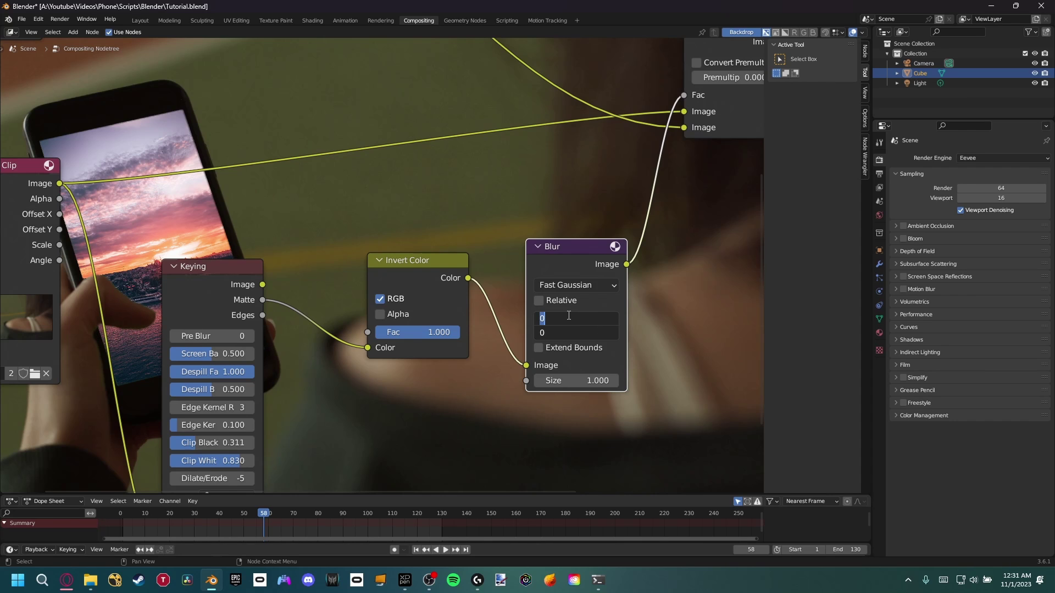
{"action": "type", "text": "1"}
{"action": "key", "text": "Tab"}
{"action": "type", "text": "1"}
{"action": "key", "text": "Return"}
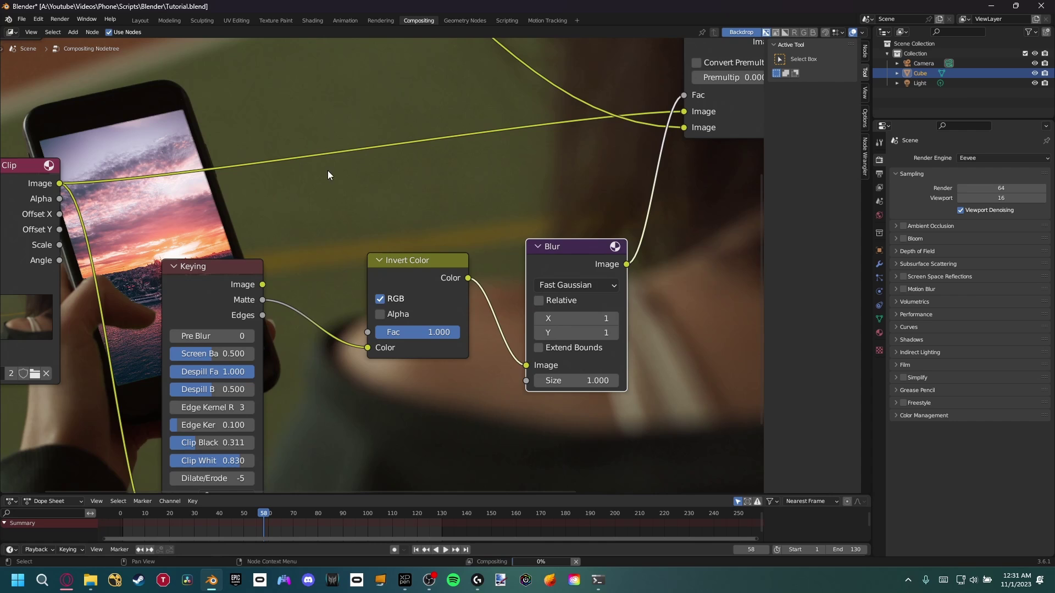
{"action": "middle_click_drag", "start_coordinate": [362, 241], "coordinate": [179, 350]}
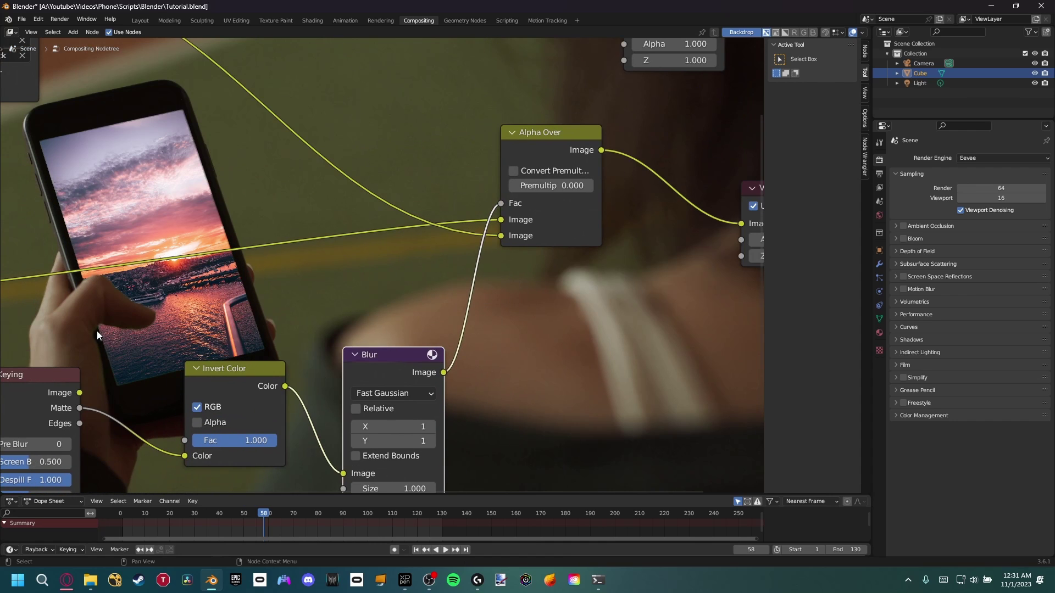
Examine the thumb edges and the sunset image on the phone screen in the composited backdrop
{"action": "scroll", "coordinate": [326, 294], "scroll_direction": "down", "scroll_amount": 4}
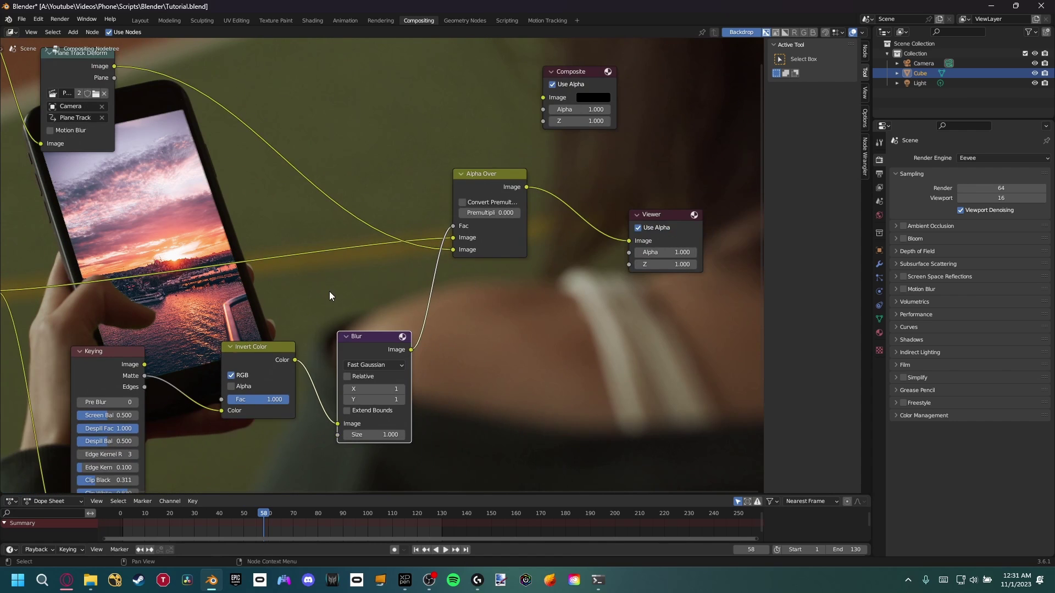
{"action": "middle_click_drag", "start_coordinate": [210, 233], "coordinate": [434, 306]}
{"action": "scroll", "coordinate": [351, 283], "scroll_direction": "down", "scroll_amount": 1}
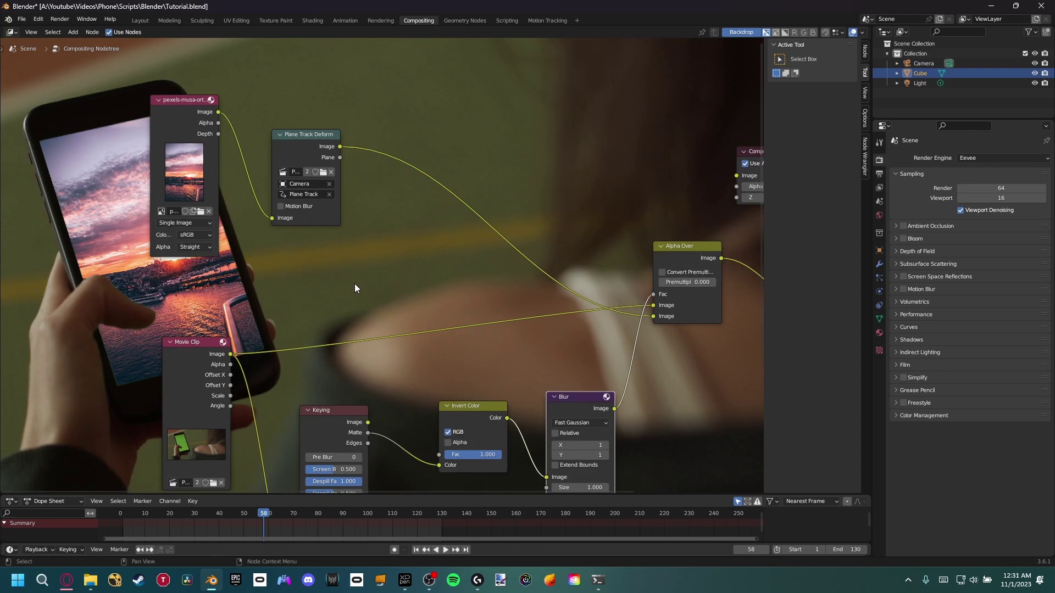
{"action": "scroll", "coordinate": [354, 284], "scroll_direction": "down", "scroll_amount": 1}
{"action": "middle_click_drag", "start_coordinate": [367, 285], "coordinate": [431, 293]}
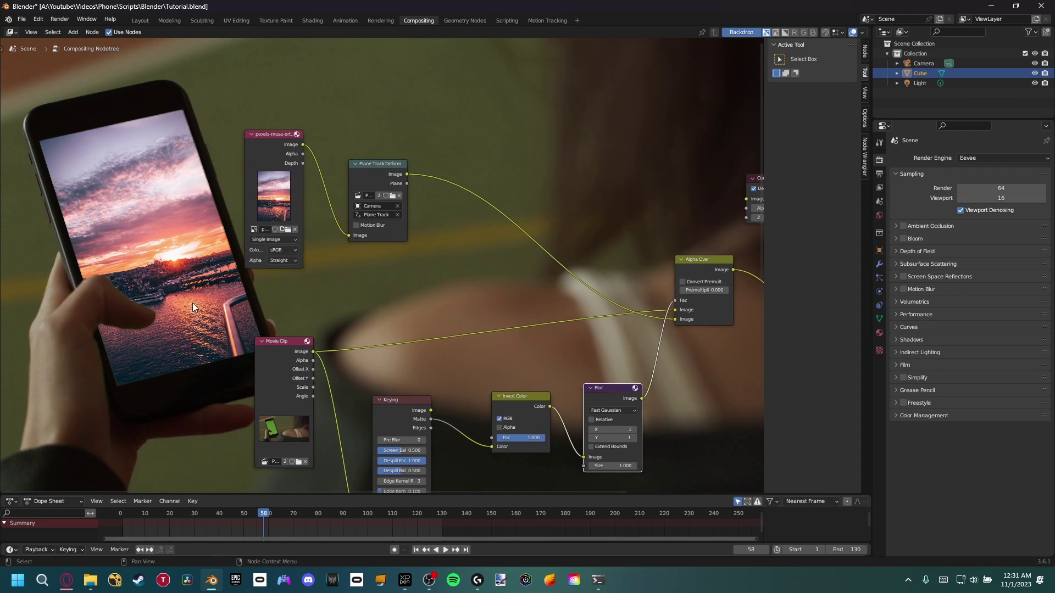
{"action": "scroll", "coordinate": [188, 306], "scroll_direction": "down", "scroll_amount": 1}
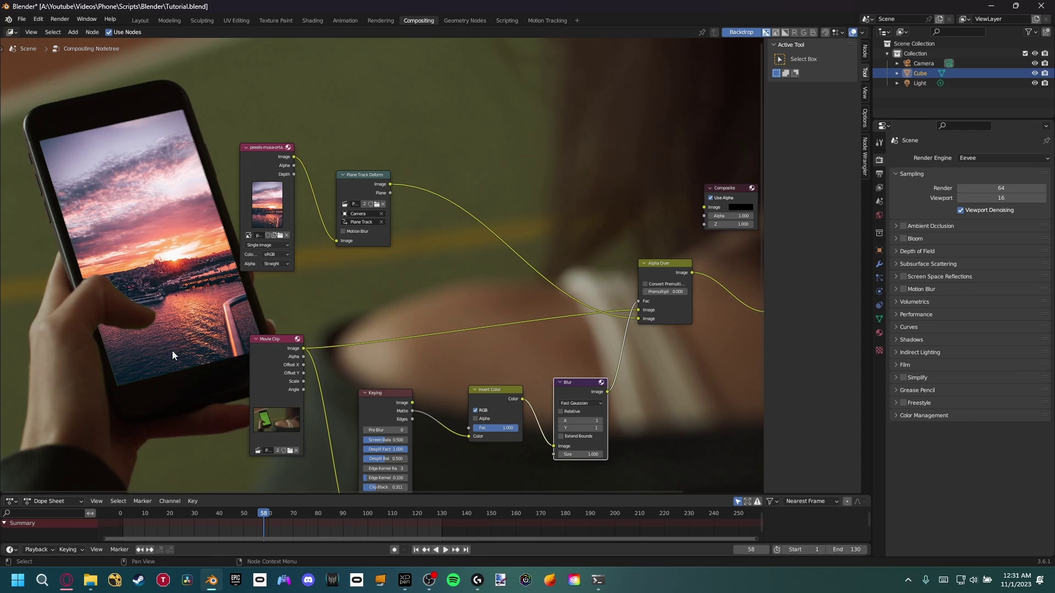
{"action": "middle_click_drag", "start_coordinate": [179, 301], "coordinate": [269, 311]}
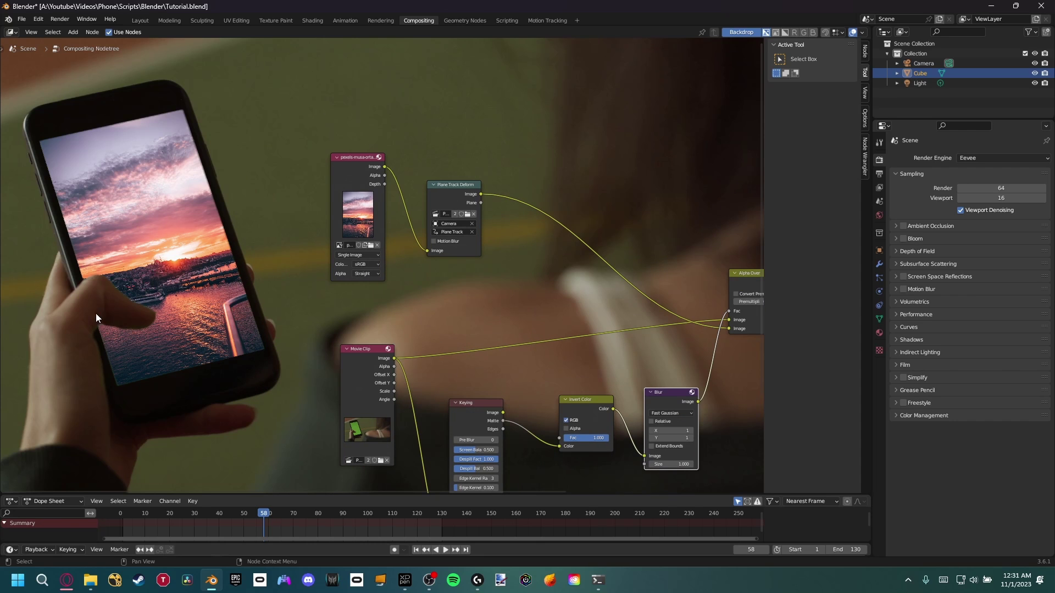
{"action": "middle_click_drag", "start_coordinate": [133, 289], "coordinate": [111, 294]}
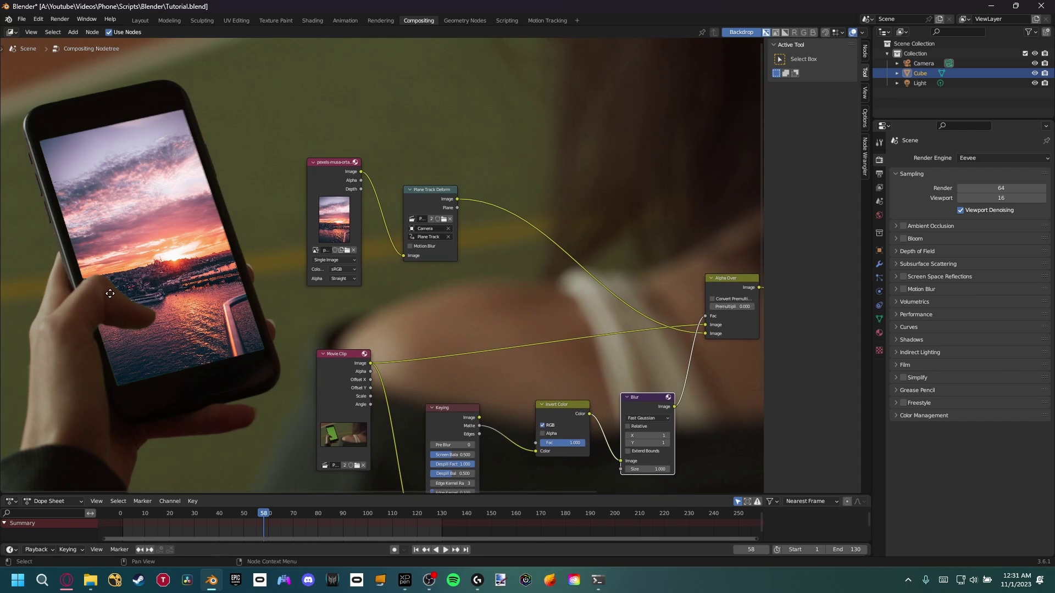
{"action": "middle_click_drag", "start_coordinate": [430, 317], "coordinate": [363, 312]}
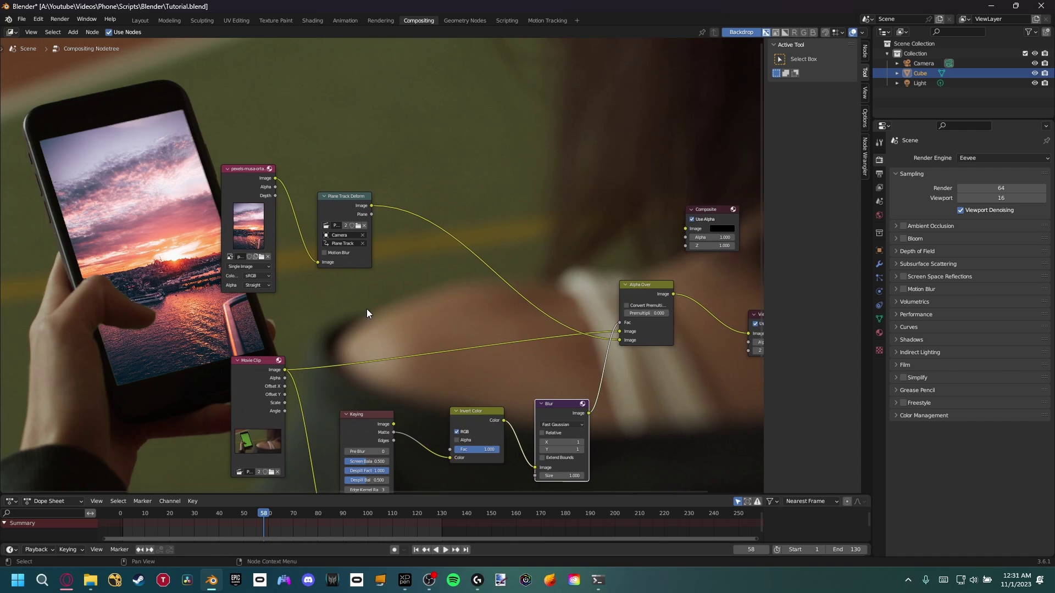
Insert a Blur node between Plane Track Deform's Image output and Alpha Over's second Image input
{"action": "key", "text": "shift+a"}
{"action": "left_click", "coordinate": [381, 300]}
{"action": "type", "text": "blur"}
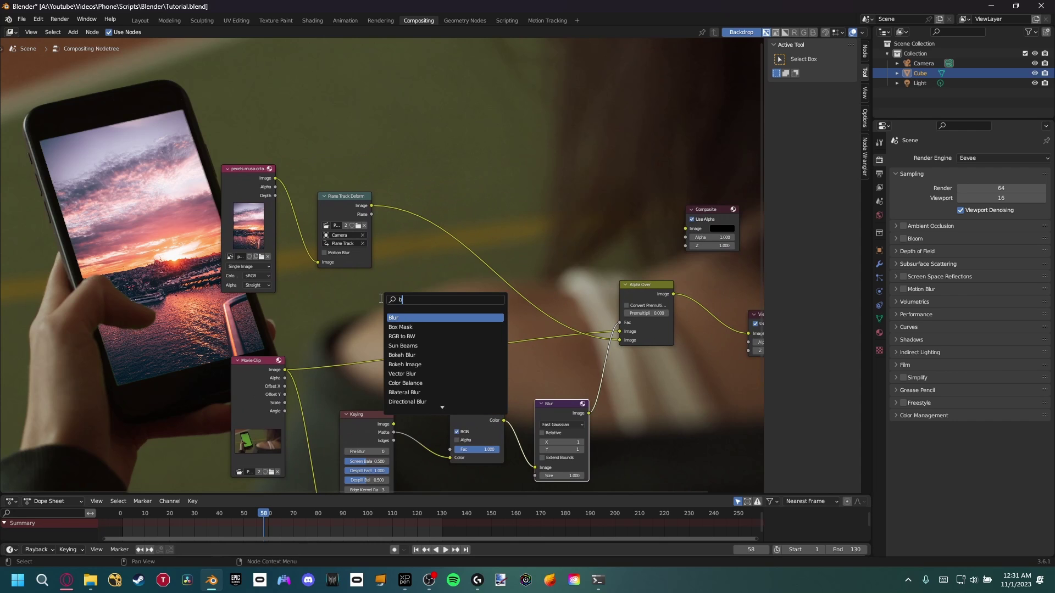
{"action": "left_click", "coordinate": [407, 318]}
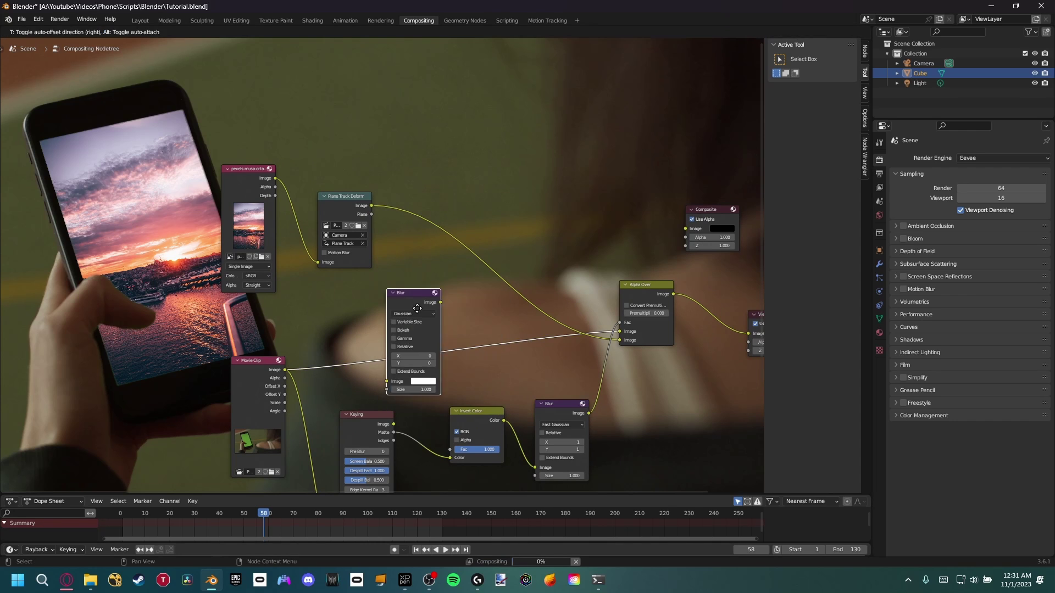
{"action": "left_click", "coordinate": [519, 244]}
{"action": "scroll", "coordinate": [506, 280], "scroll_direction": "up", "scroll_amount": 2}
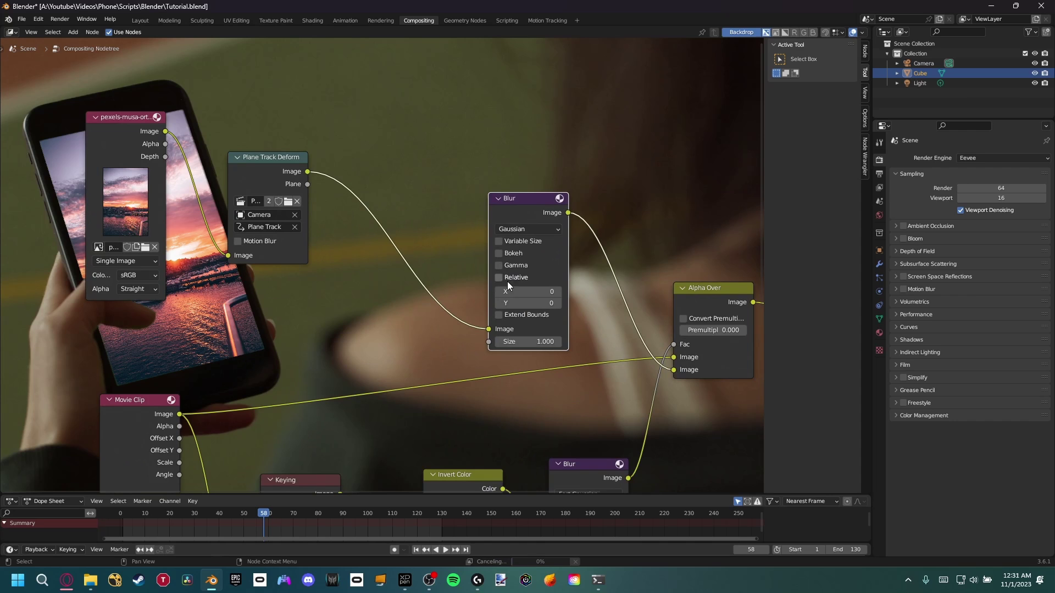
Set the new Blur node's filter type to Fast Gaussian with X and Y at 4, and check the softened phone image
{"action": "left_click", "coordinate": [520, 228]}
{"action": "left_click", "coordinate": [522, 306]}
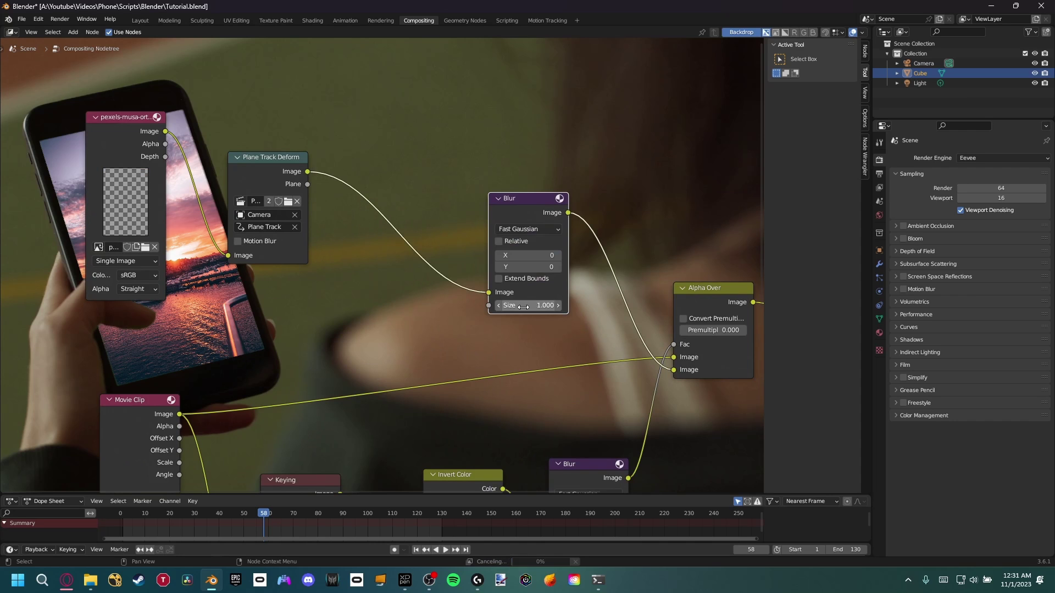
{"action": "left_click_drag", "start_coordinate": [504, 255], "coordinate": [504, 267]}
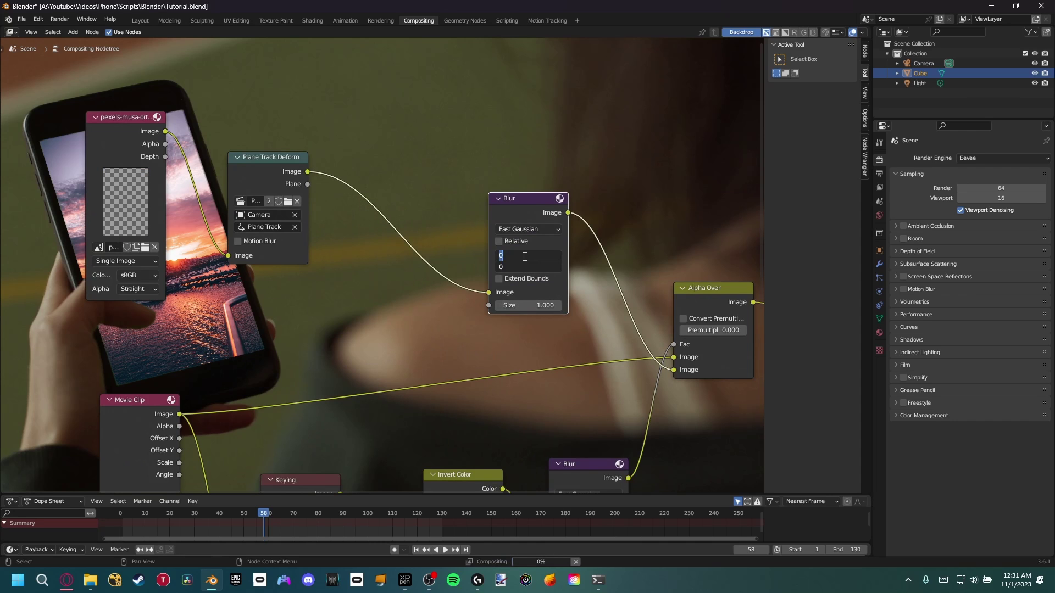
{"action": "type", "text": "4"}
{"action": "key", "text": "Return"}
{"action": "middle_click_drag", "start_coordinate": [315, 308], "coordinate": [479, 286]}
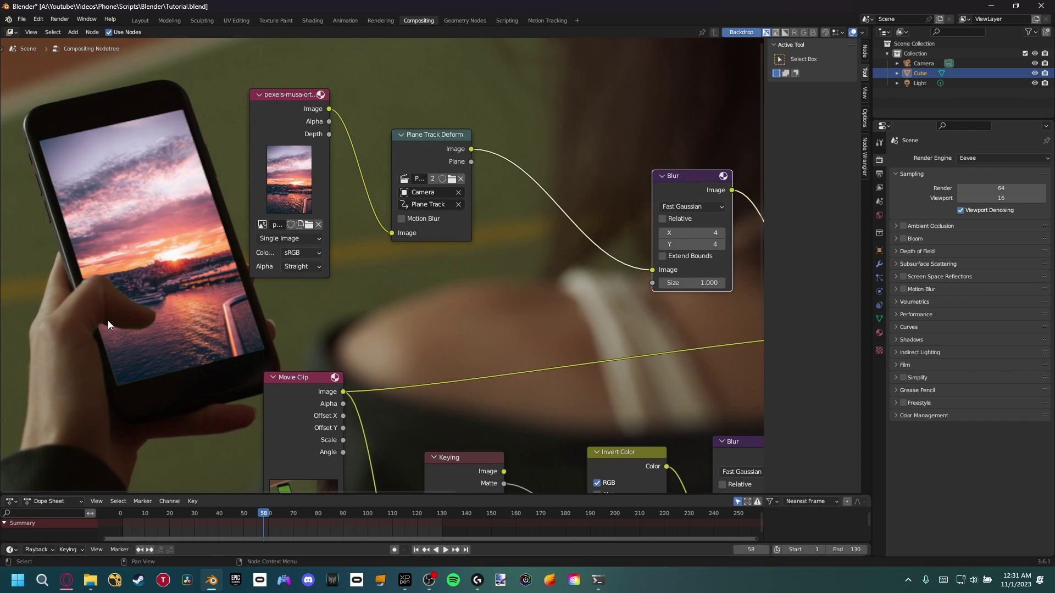
{"action": "left_click", "coordinate": [461, 308]}
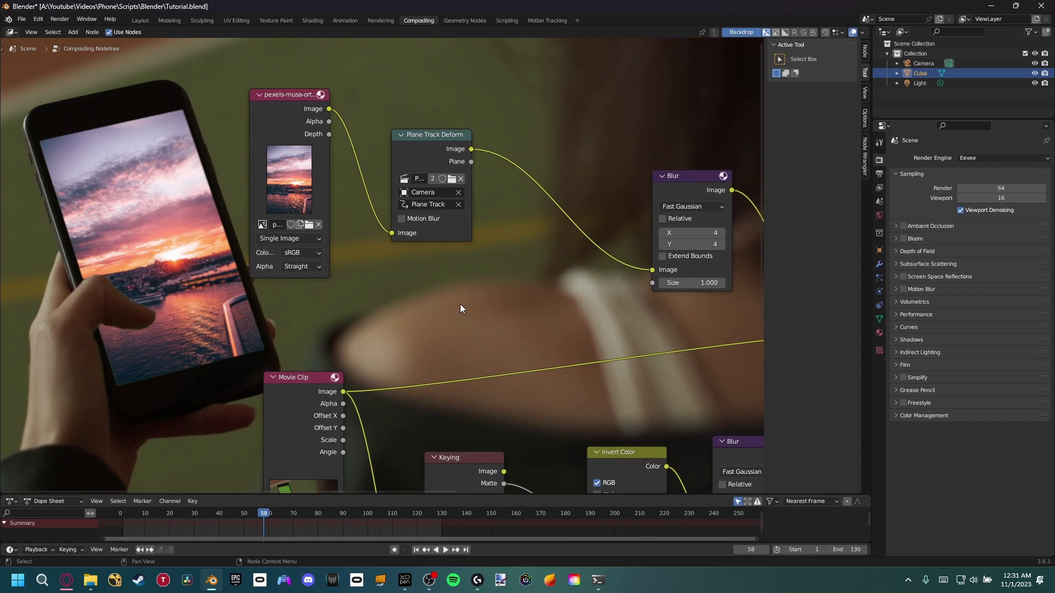
Move the sunset image node farther away from Plane Track Deform to make room for another node
{"action": "left_click_drag", "start_coordinate": [302, 145], "coordinate": [252, 146]}
{"action": "key", "text": "v"}
{"action": "key", "text": "v"}
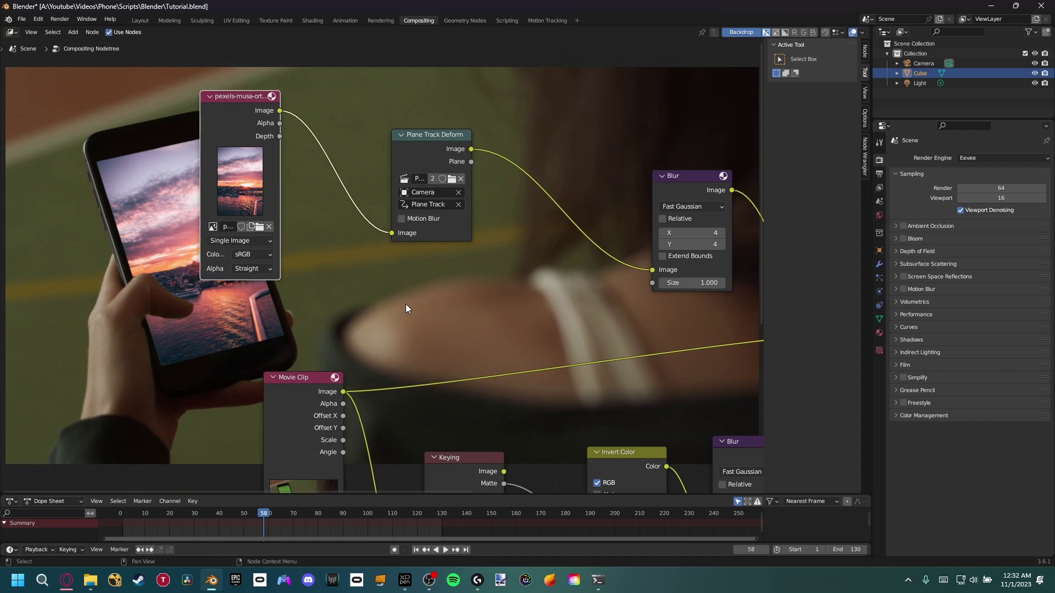
{"action": "key", "text": "alt+v"}
{"action": "key", "text": "alt+v"}
{"action": "left_click_drag", "start_coordinate": [240, 135], "coordinate": [77, 172]}
{"action": "middle_click_drag", "start_coordinate": [145, 184], "coordinate": [394, 156]}
{"action": "left_click_drag", "start_coordinate": [335, 141], "coordinate": [271, 146]}
{"action": "middle_click_drag", "start_coordinate": [271, 145], "coordinate": [228, 152]}
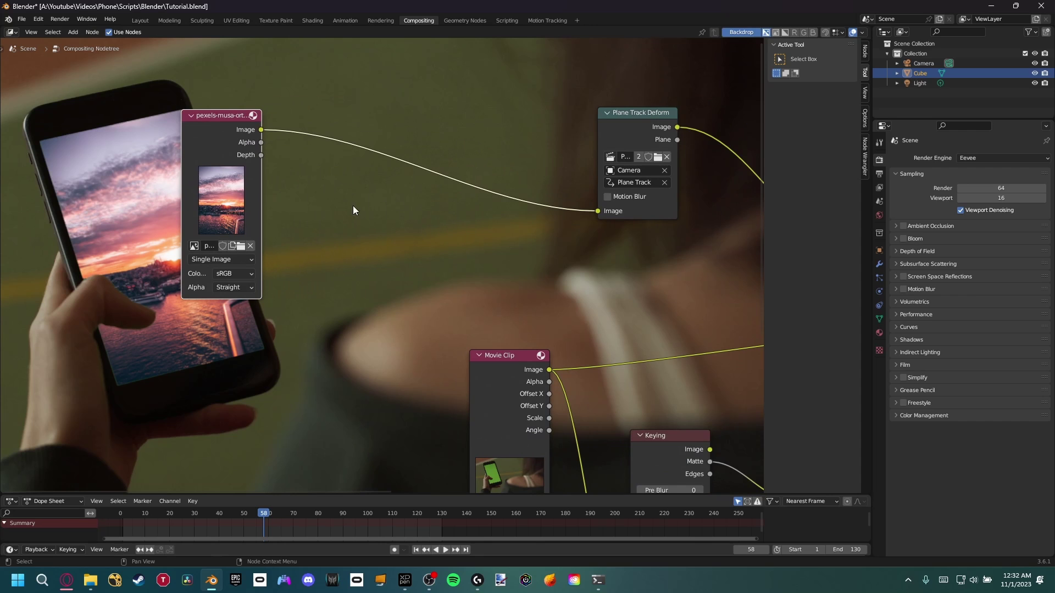
Insert a Color Balance node between the sunset image node and Plane Track Deform
{"action": "key", "text": "shift+a"}
{"action": "left_click", "coordinate": [351, 233]}
{"action": "type", "text": "color"}
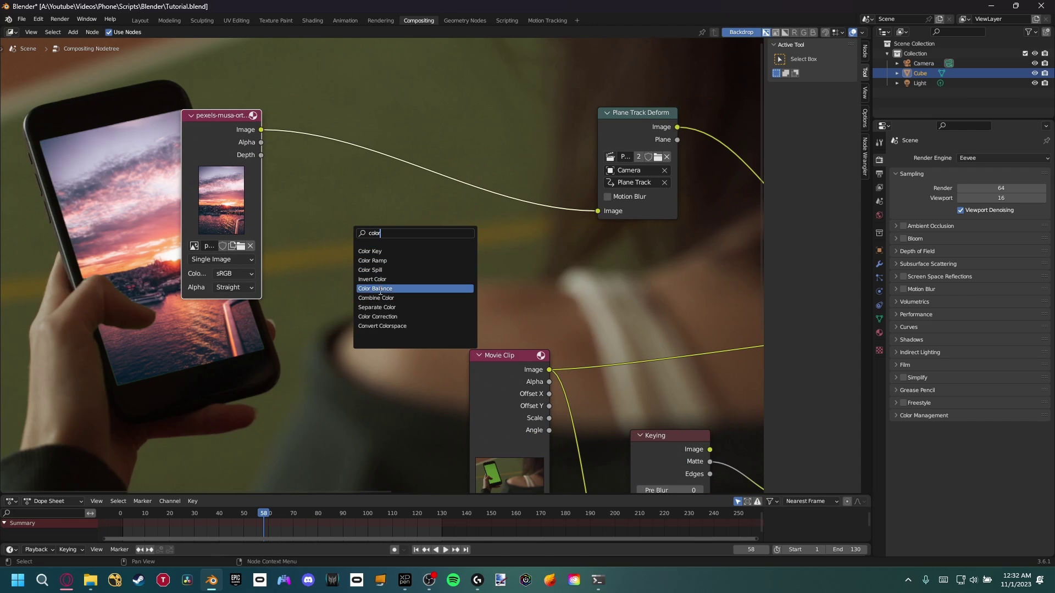
{"action": "left_click", "coordinate": [375, 289]}
{"action": "left_click", "coordinate": [463, 243]}
{"action": "middle_click_drag", "start_coordinate": [462, 243], "coordinate": [383, 269]}
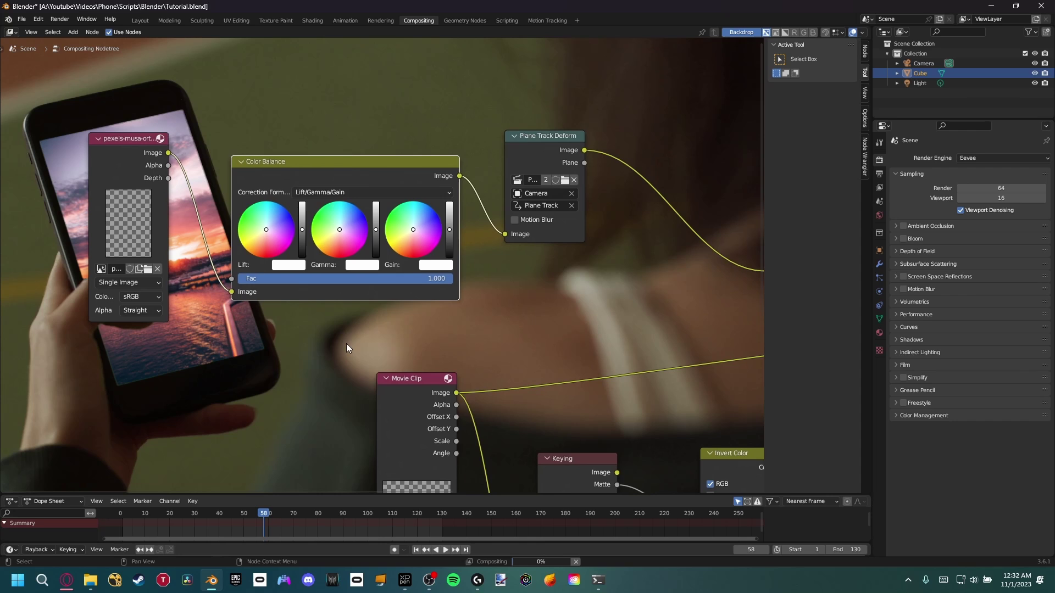
{"action": "key", "text": "shift+a"}
{"action": "left_click", "coordinate": [346, 342]}
{"action": "type", "text": "curves"}
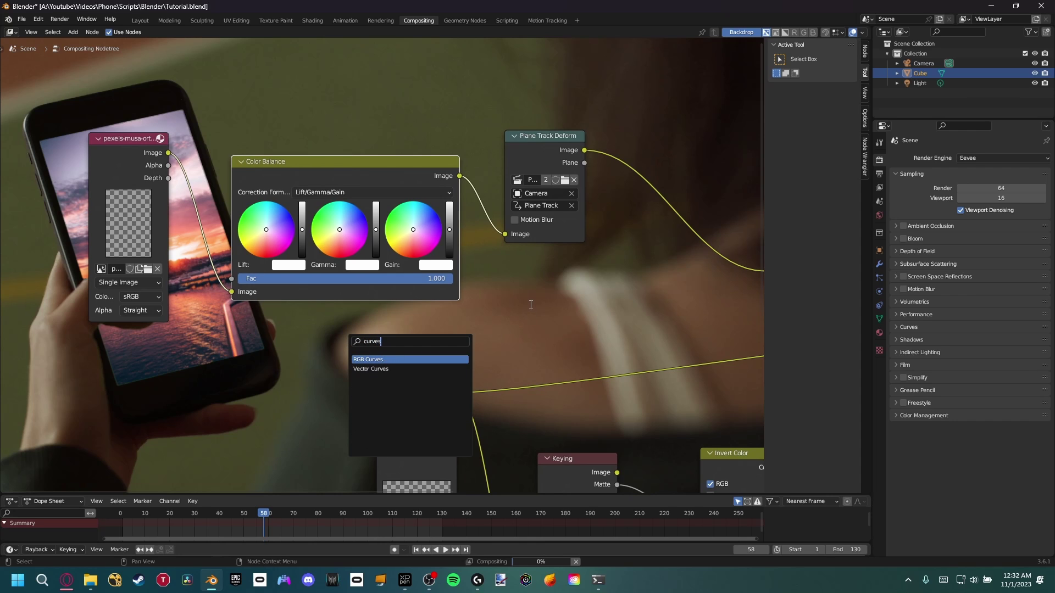
{"action": "key", "text": "Escape"}
Slightly lower the Gamma and Gain brightness of the sunset image's Color Balance node
{"action": "middle_click_drag", "start_coordinate": [466, 258], "coordinate": [681, 268]}
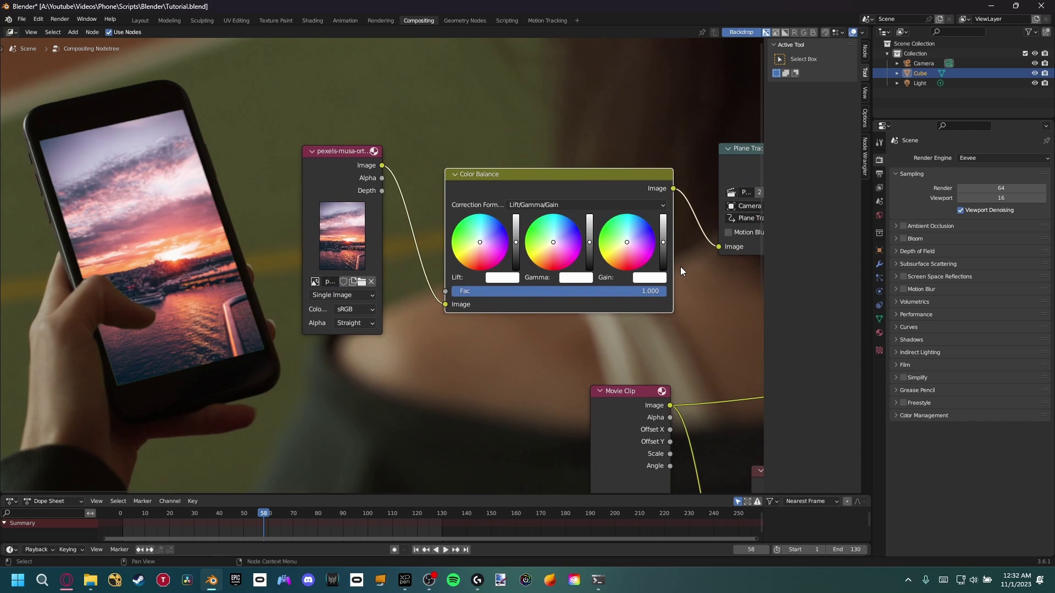
{"action": "left_click", "coordinate": [589, 247]}
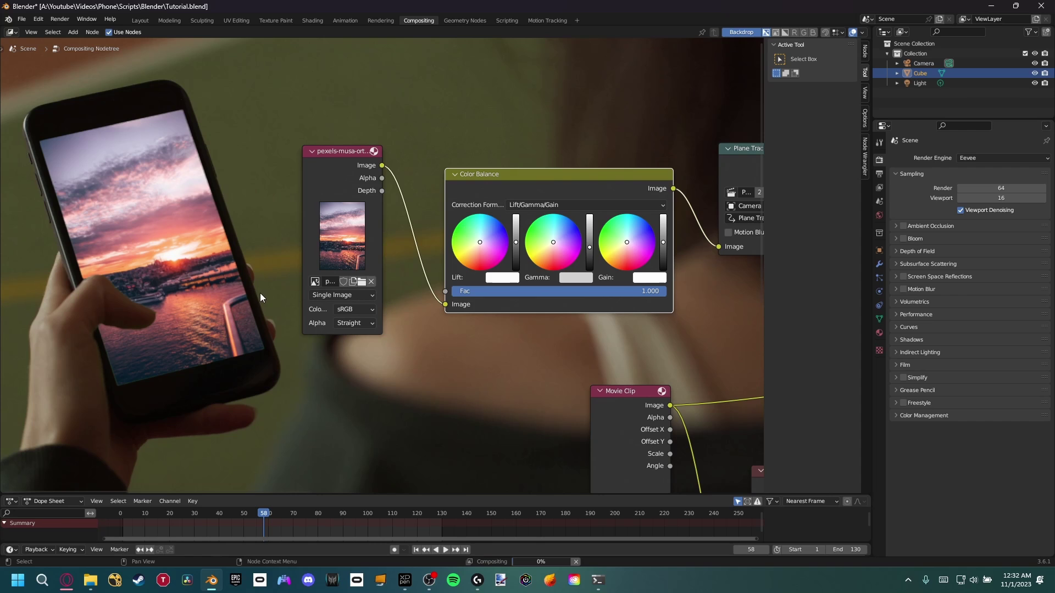
{"action": "left_click", "coordinate": [663, 246]}
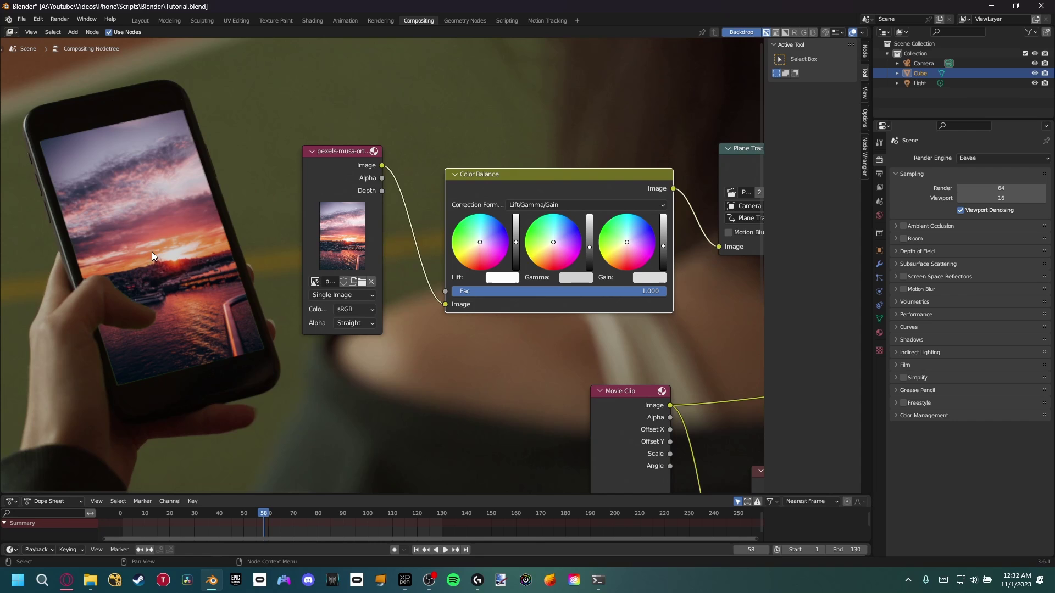
Preview the Movie Clip in the Viewer and insert a Color Balance node between it and Alpha Over's first Image input
{"action": "scroll", "coordinate": [119, 387], "scroll_direction": "up", "scroll_amount": 2}
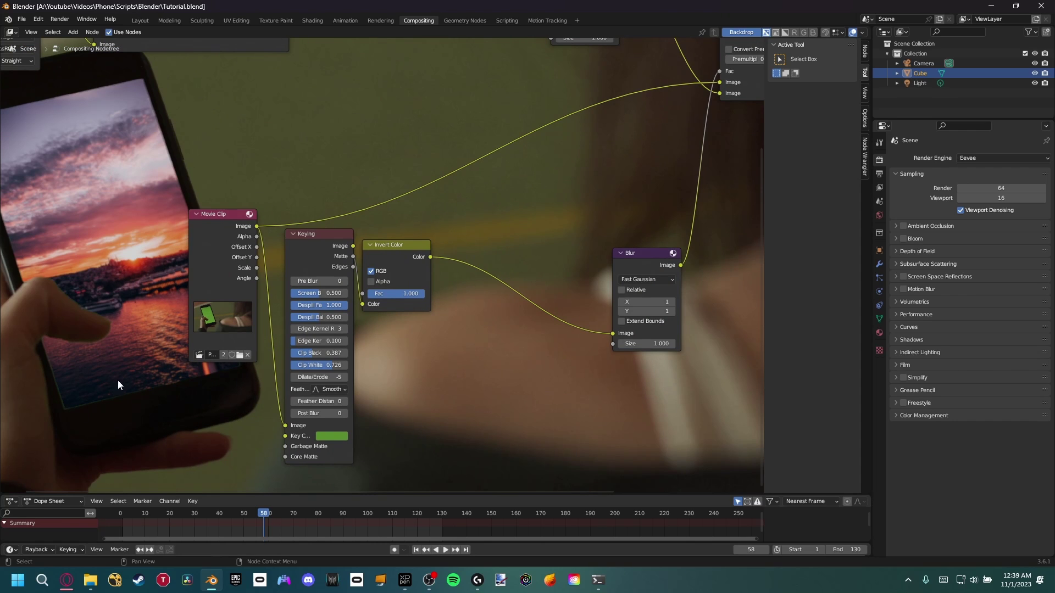
{"action": "left_click", "coordinate": [245, 261], "text": "ctrl+shift"}
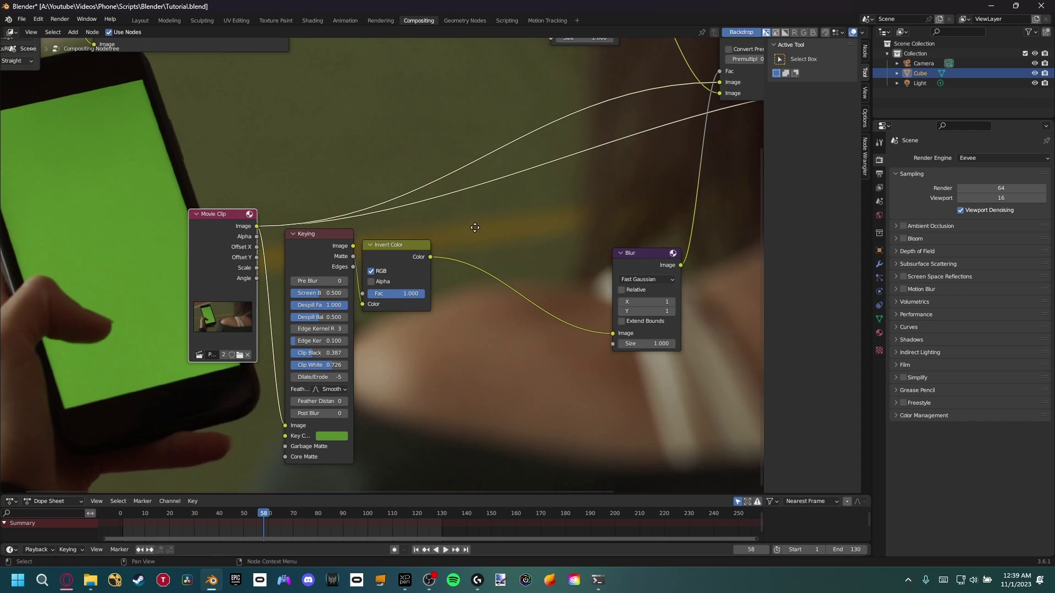
{"action": "middle_click_drag", "start_coordinate": [474, 228], "coordinate": [419, 240]}
{"action": "key", "text": "shift+a"}
{"action": "type", "text": "c"}
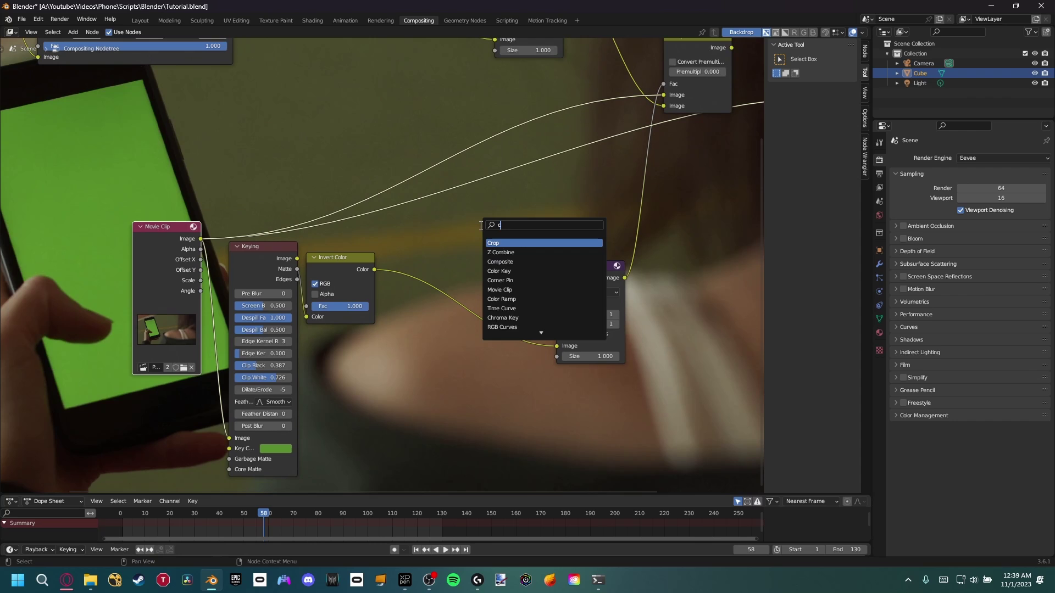
{"action": "type", "text": "olor"}
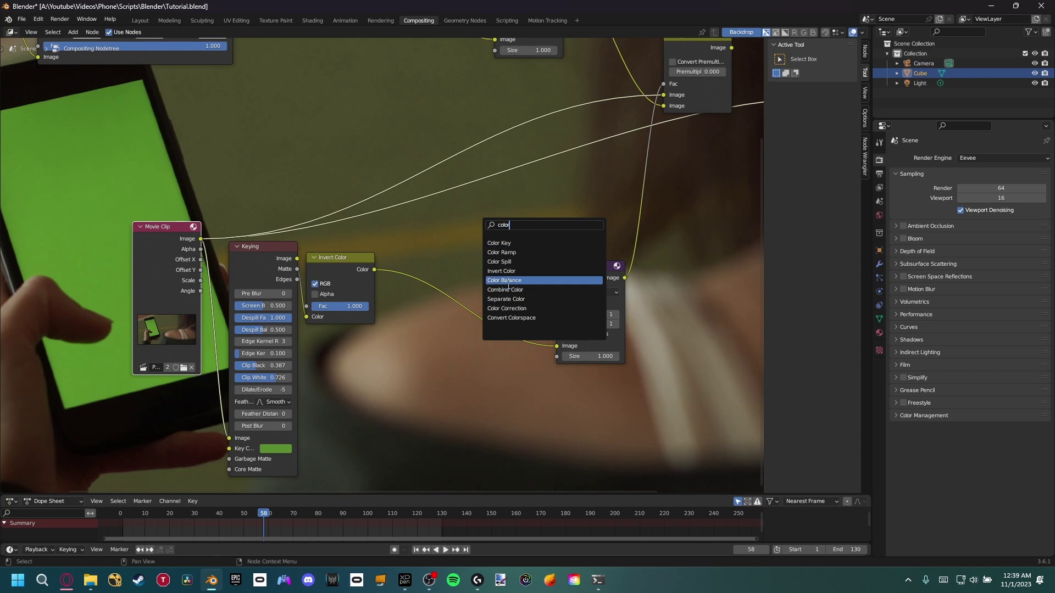
{"action": "left_click", "coordinate": [508, 281]}
{"action": "left_click", "coordinate": [449, 207]}
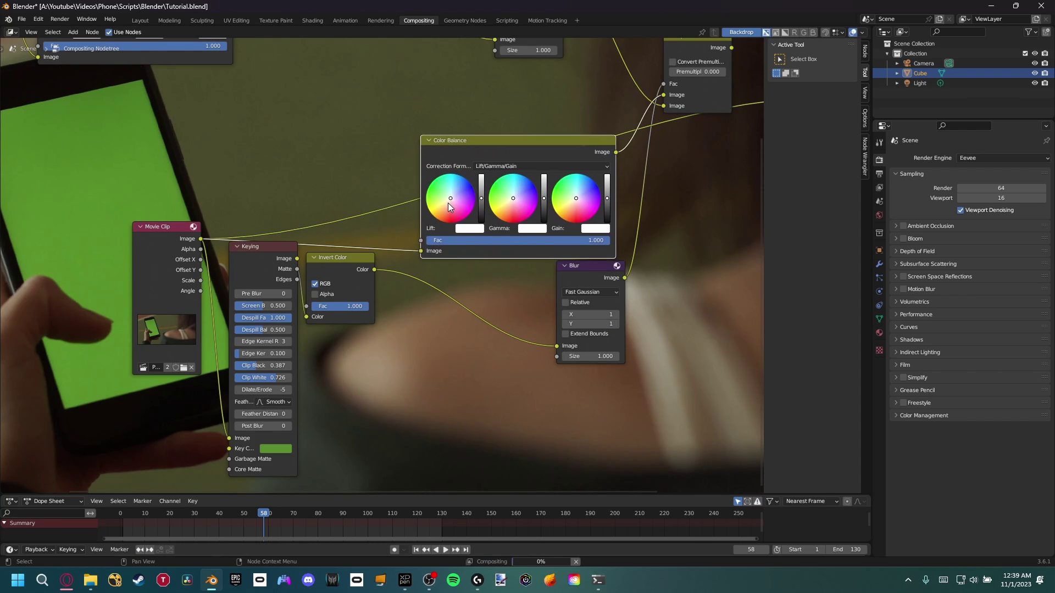
Link Invert Color's output to the Movie Clip's Color Balance Fac and preview that Color Balance node in the Viewer
{"action": "middle_click_drag", "start_coordinate": [449, 207], "coordinate": [310, 254]}
{"action": "left_click_drag", "start_coordinate": [420, 196], "coordinate": [371, 166]}
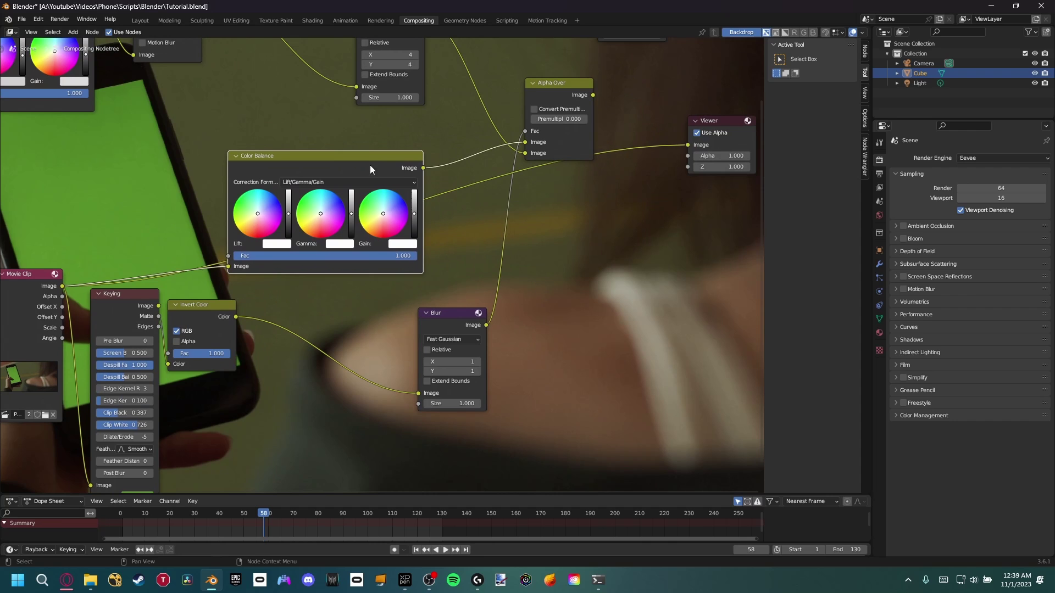
{"action": "left_click_drag", "start_coordinate": [304, 192], "coordinate": [341, 177]}
{"action": "middle_click_drag", "start_coordinate": [234, 207], "coordinate": [332, 212]}
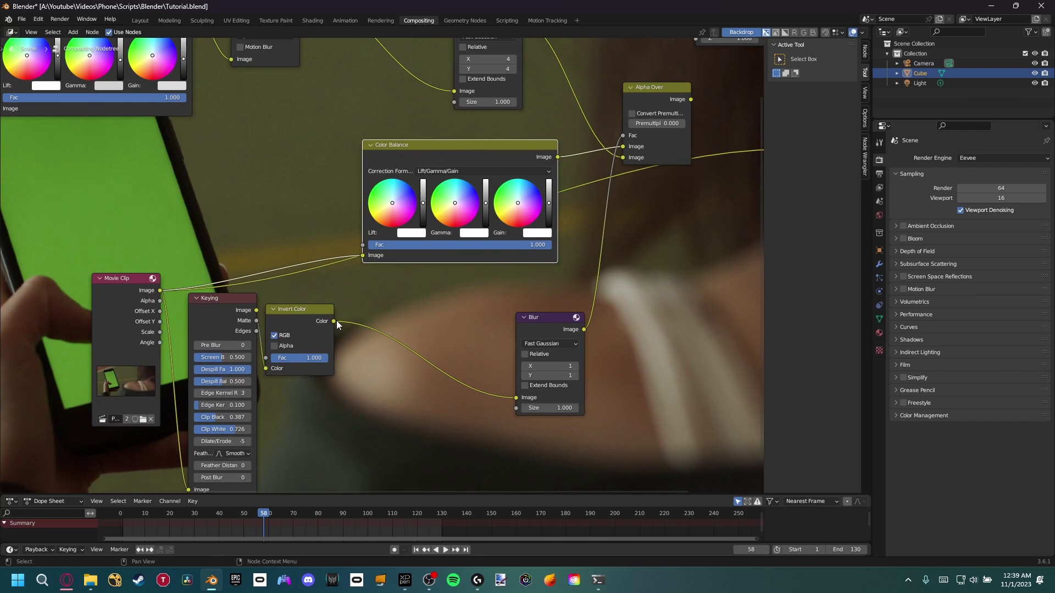
{"action": "left_click_drag", "start_coordinate": [334, 321], "coordinate": [367, 244]}
{"action": "middle_click_drag", "start_coordinate": [354, 244], "coordinate": [265, 292]}
{"action": "left_click_drag", "start_coordinate": [355, 206], "coordinate": [313, 195]}
{"action": "middle_click_drag", "start_coordinate": [477, 199], "coordinate": [368, 230]}
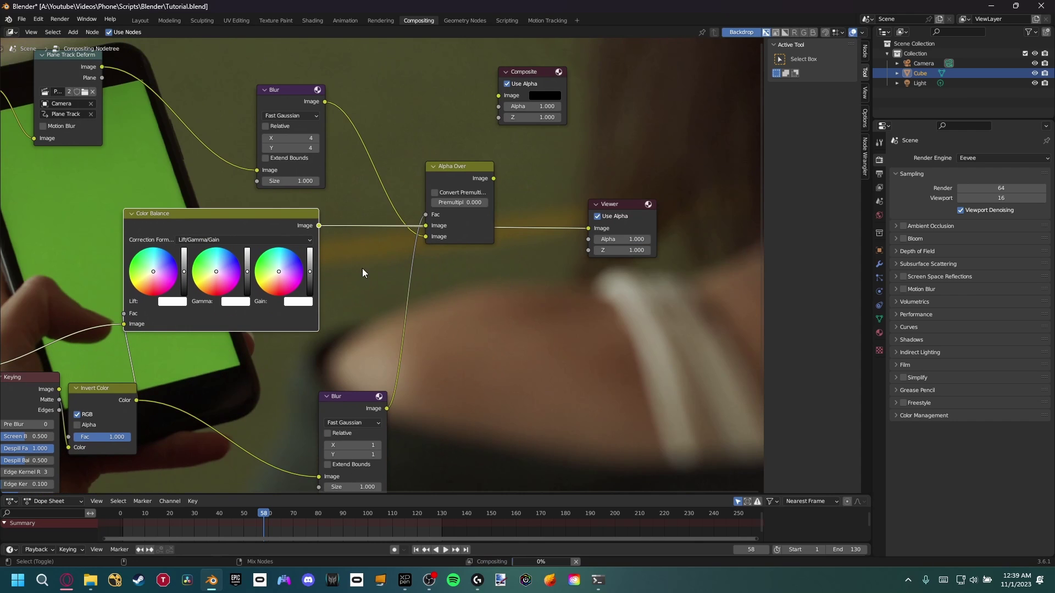
Lower the Gamma brightness of the Movie Clip's Color Balance node to darken the green screen and check the thumb edge
{"action": "scroll", "coordinate": [365, 274], "scroll_direction": "left", "scroll_amount": 7}
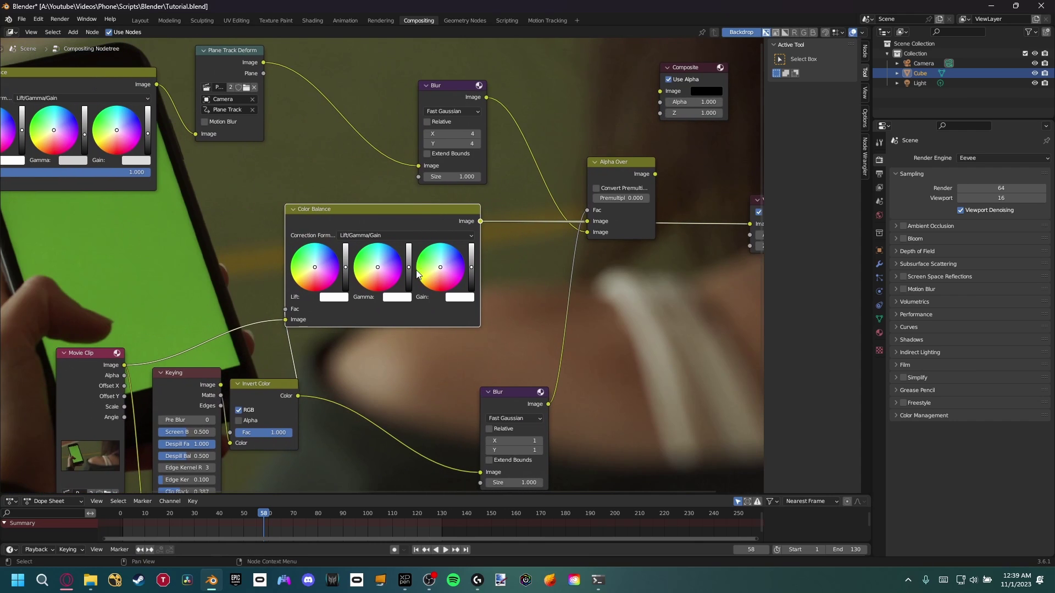
{"action": "left_click", "coordinate": [408, 275]}
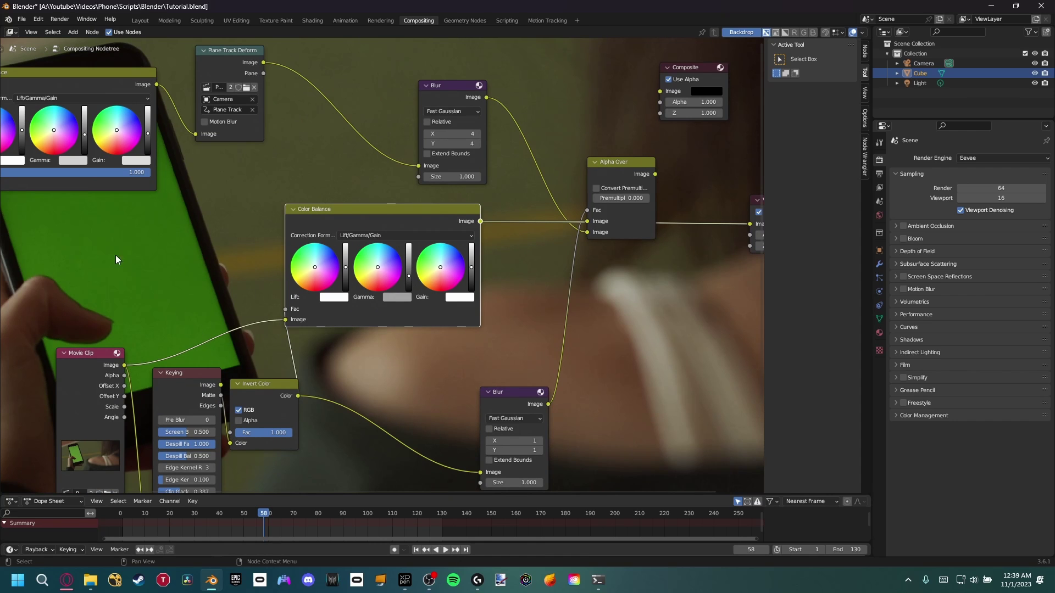
{"action": "middle_click_drag", "start_coordinate": [327, 298], "coordinate": [365, 273]}
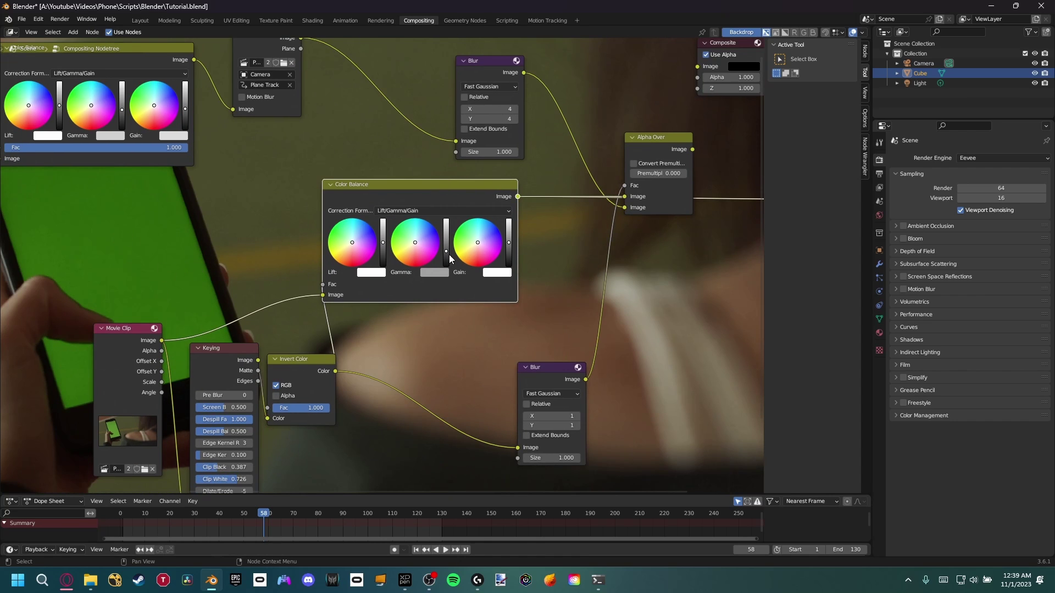
{"action": "left_click", "coordinate": [447, 257]}
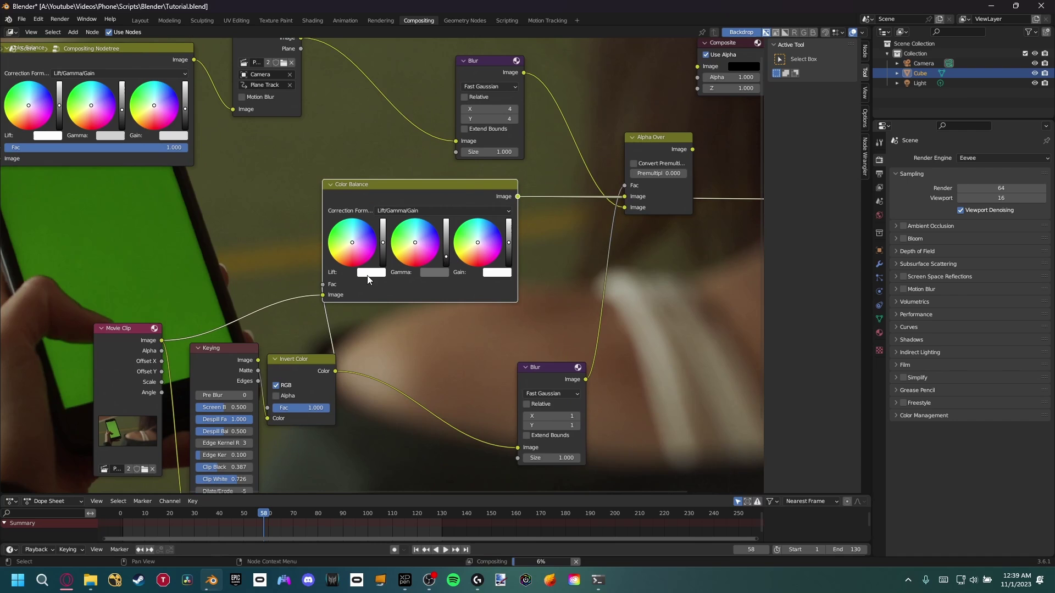
{"action": "middle_click_drag", "start_coordinate": [87, 313], "coordinate": [91, 318]}
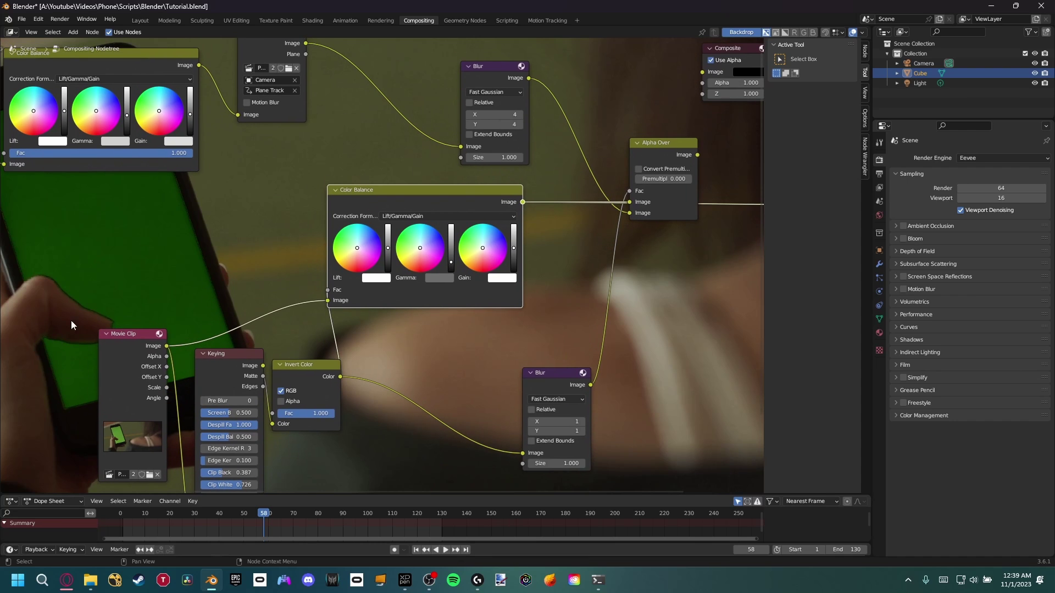
Preview the Alpha Over node in the Viewer and check the composited phone screen around the thumb
{"action": "scroll", "coordinate": [78, 316], "scroll_direction": "up", "scroll_amount": 1}
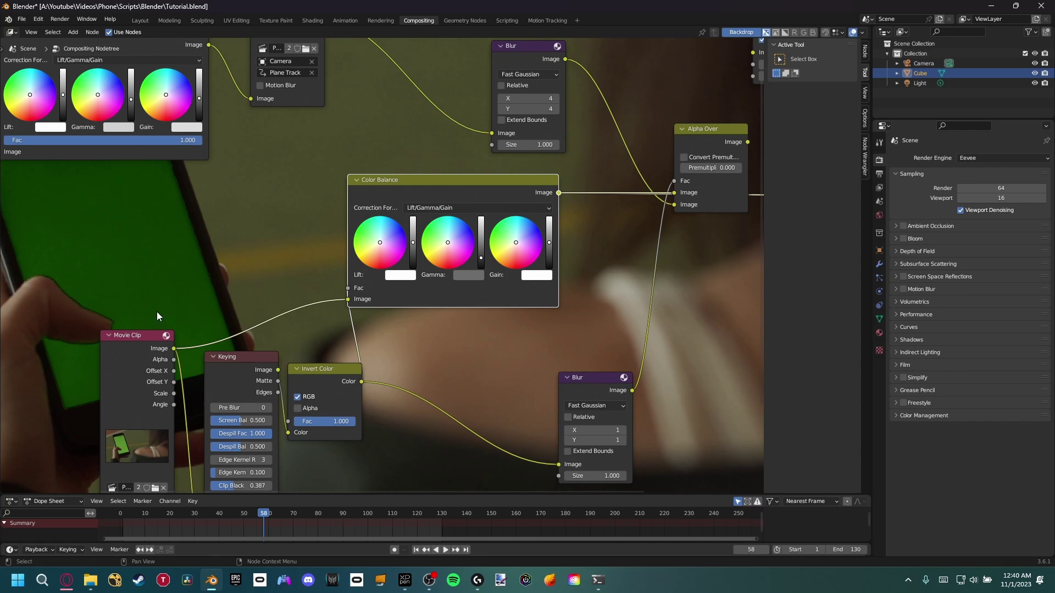
{"action": "scroll", "coordinate": [400, 317], "scroll_direction": "down", "scroll_amount": 3}
{"action": "middle_click_drag", "start_coordinate": [545, 305], "coordinate": [409, 325]}
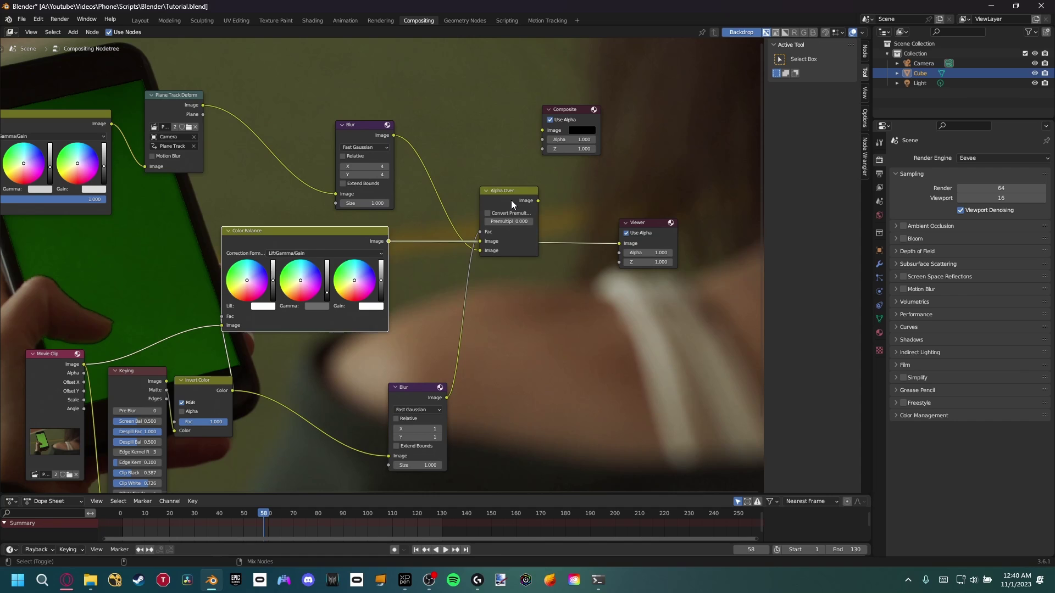
{"action": "left_click", "coordinate": [511, 200], "text": "ctrl+shift"}
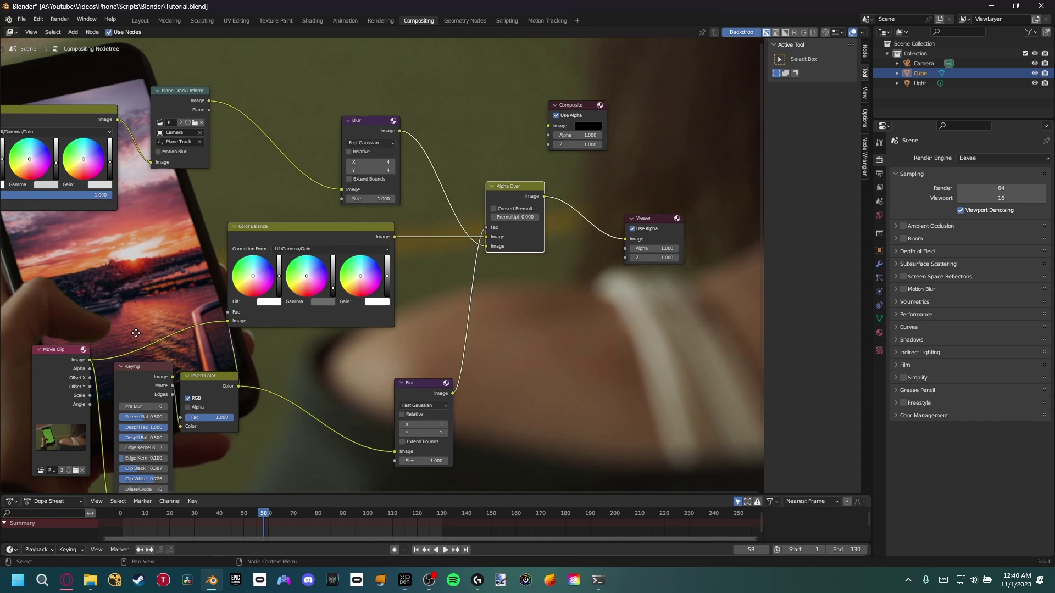
{"action": "middle_click_drag", "start_coordinate": [155, 453], "coordinate": [191, 426]}
{"action": "middle_click_drag", "start_coordinate": [110, 267], "coordinate": [60, 303]}
Slightly lower the Gain brightness of the Movie Clip's Color Balance node
{"action": "middle_click_drag", "start_coordinate": [236, 352], "coordinate": [361, 319]}
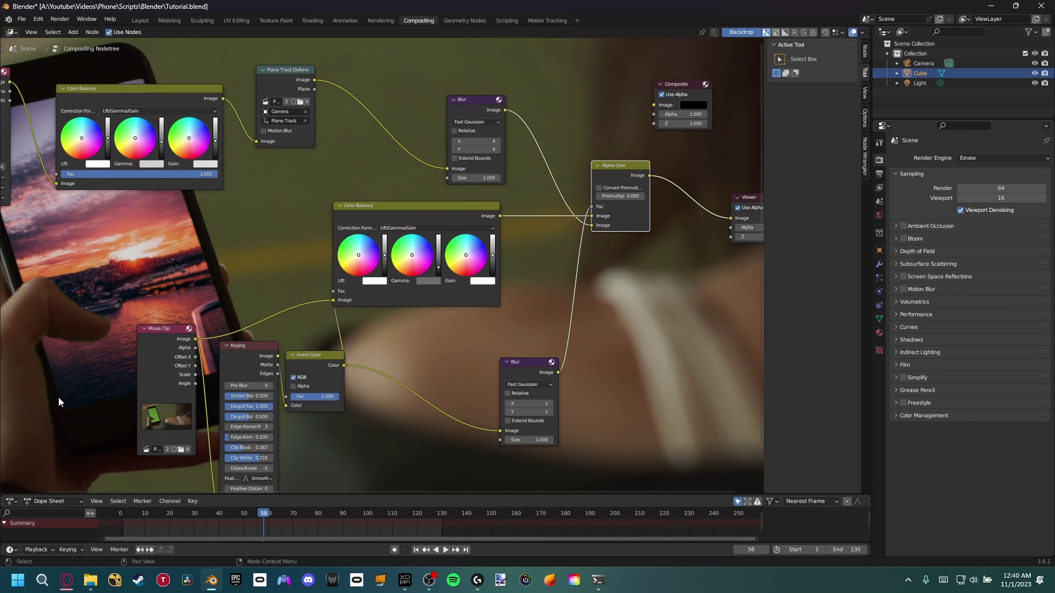
{"action": "middle_click_drag", "start_coordinate": [361, 350], "coordinate": [346, 350]}
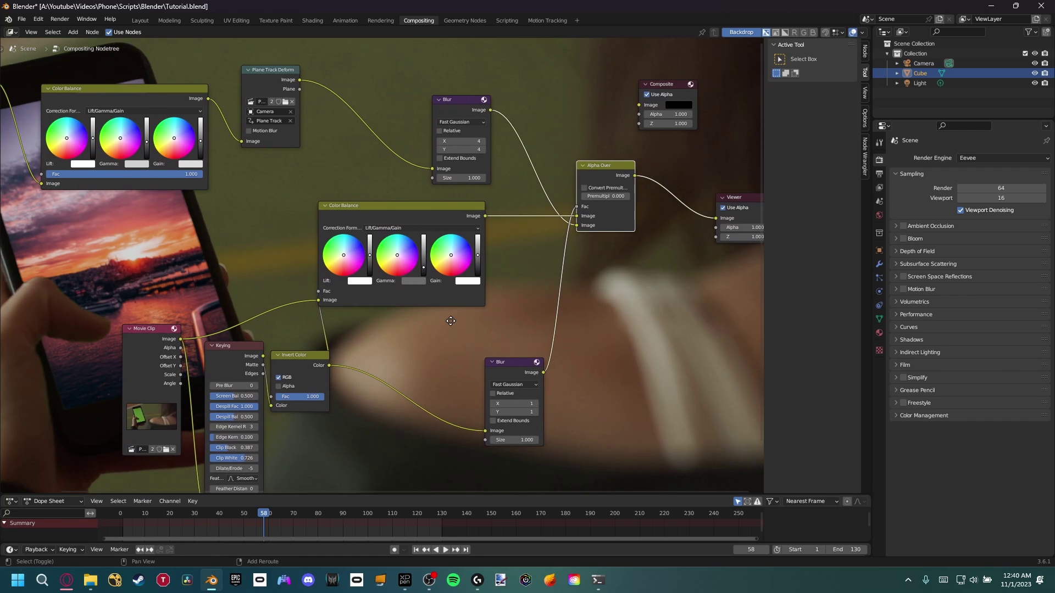
{"action": "left_click", "coordinate": [478, 259]}
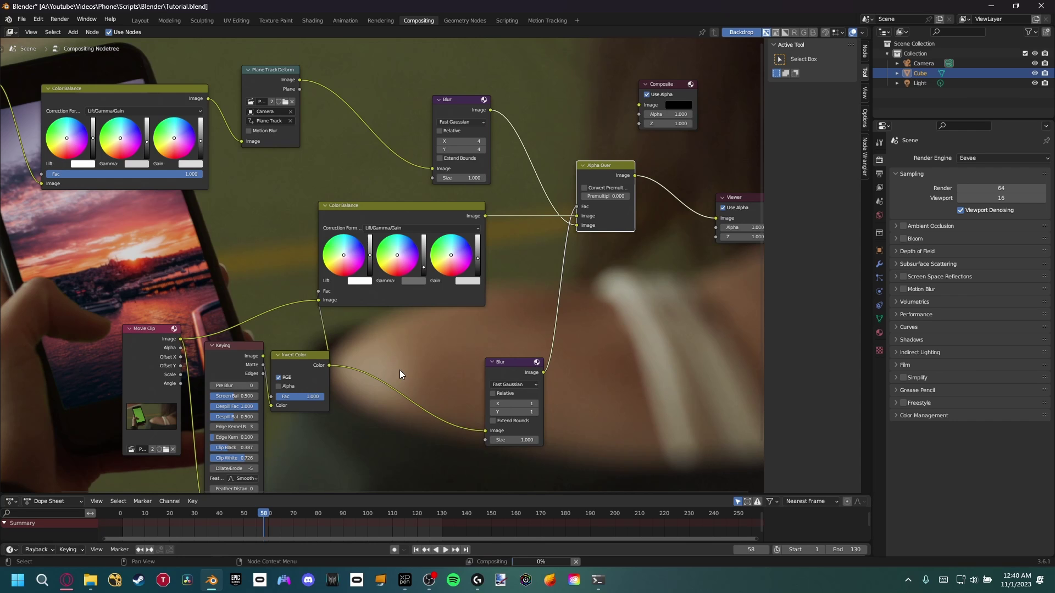
Reposition the Composite node and link Alpha Over's Image output to its Image input
{"action": "middle_click_drag", "start_coordinate": [400, 370], "coordinate": [201, 426], "text": "shift"}
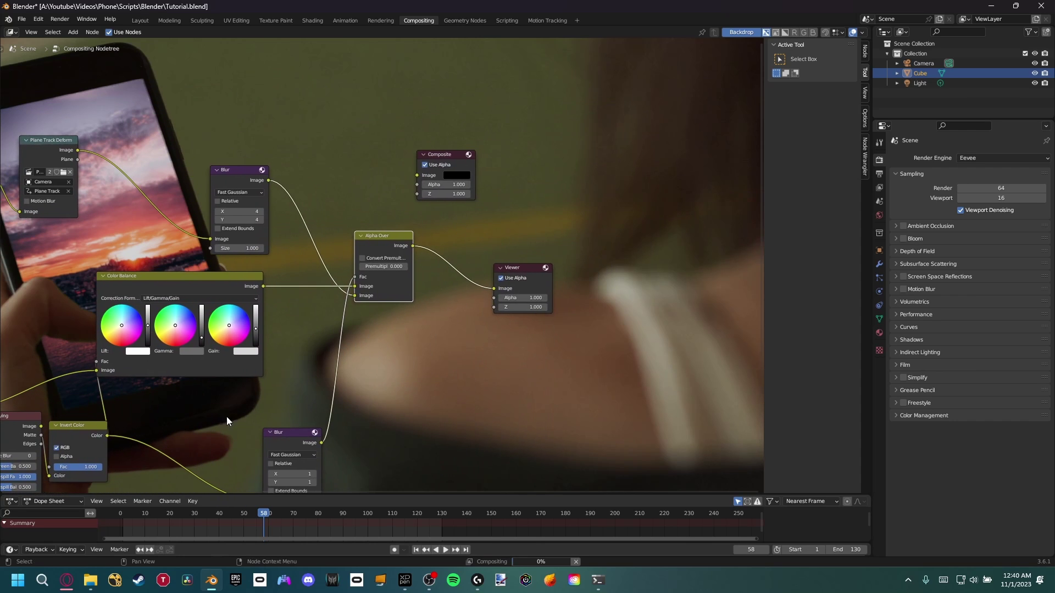
{"action": "middle_click_drag", "start_coordinate": [280, 400], "coordinate": [245, 418], "text": "shift"}
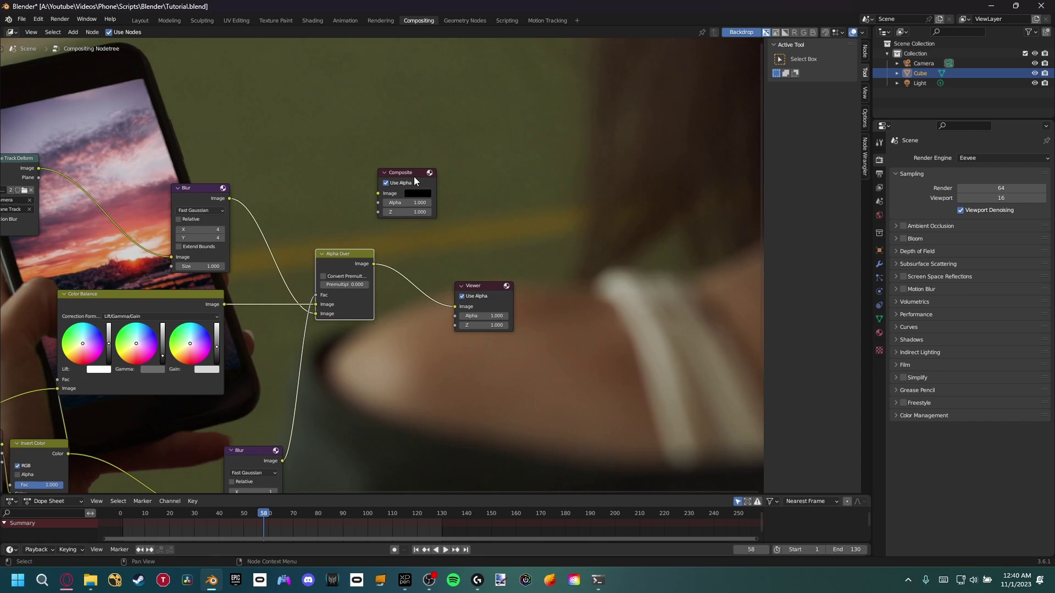
{"action": "left_click_drag", "start_coordinate": [414, 178], "coordinate": [472, 183]}
{"action": "left_click_drag", "start_coordinate": [375, 265], "coordinate": [436, 197]}
{"action": "middle_click_drag", "start_coordinate": [606, 210], "coordinate": [545, 204]}
Show the scene's output properties and save the Blender file
{"action": "left_click", "coordinate": [880, 174]}
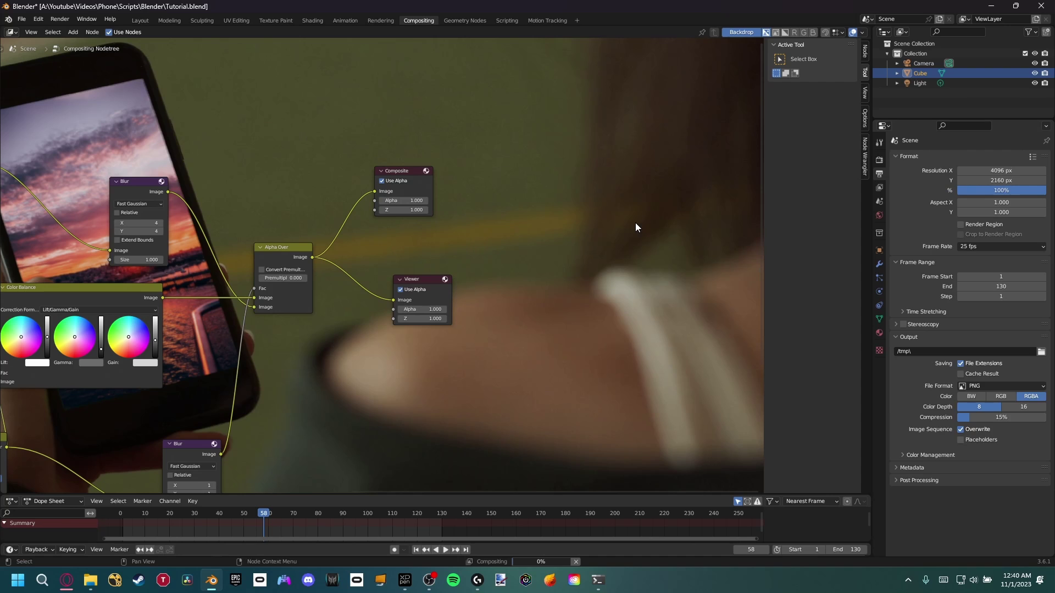
{"action": "key", "text": "ctrl"}
{"action": "key", "text": "ctrl+s"}
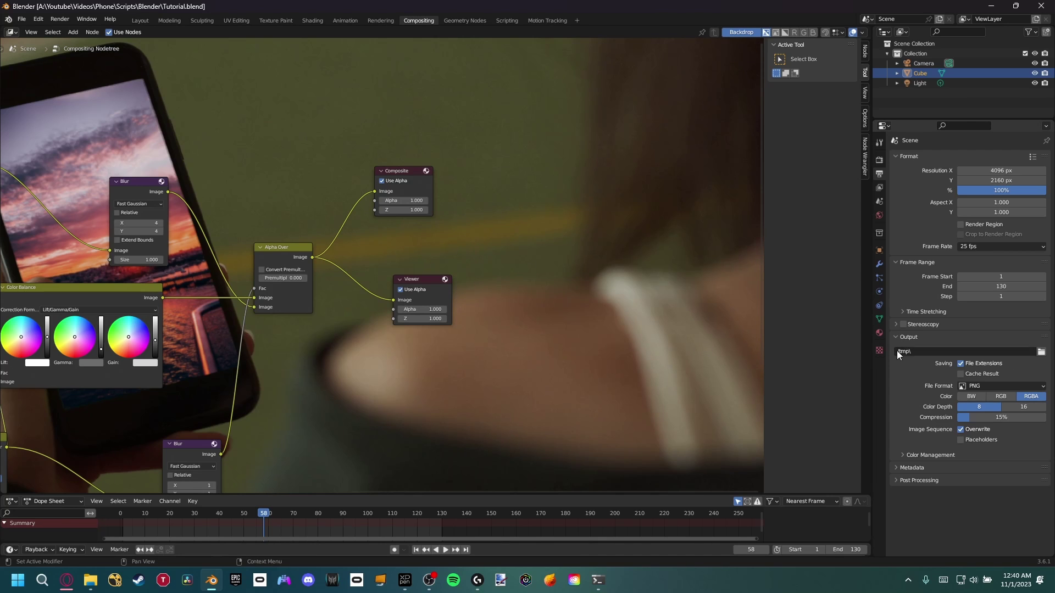
Set the output to FFmpeg Video with a QuickTime container and High Quality output
{"action": "left_click", "coordinate": [968, 385]}
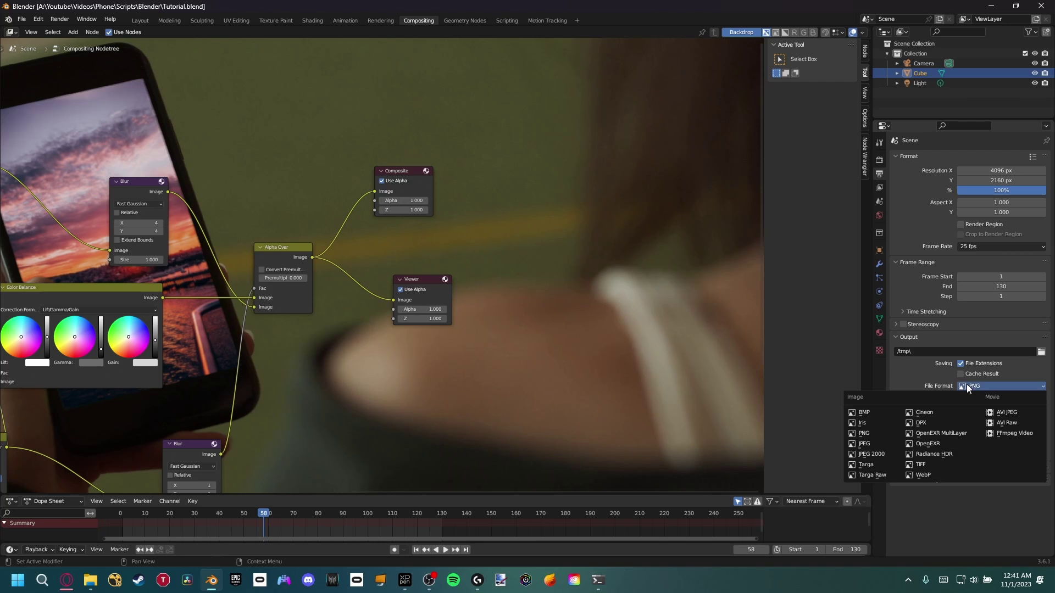
{"action": "left_click", "coordinate": [1004, 436]}
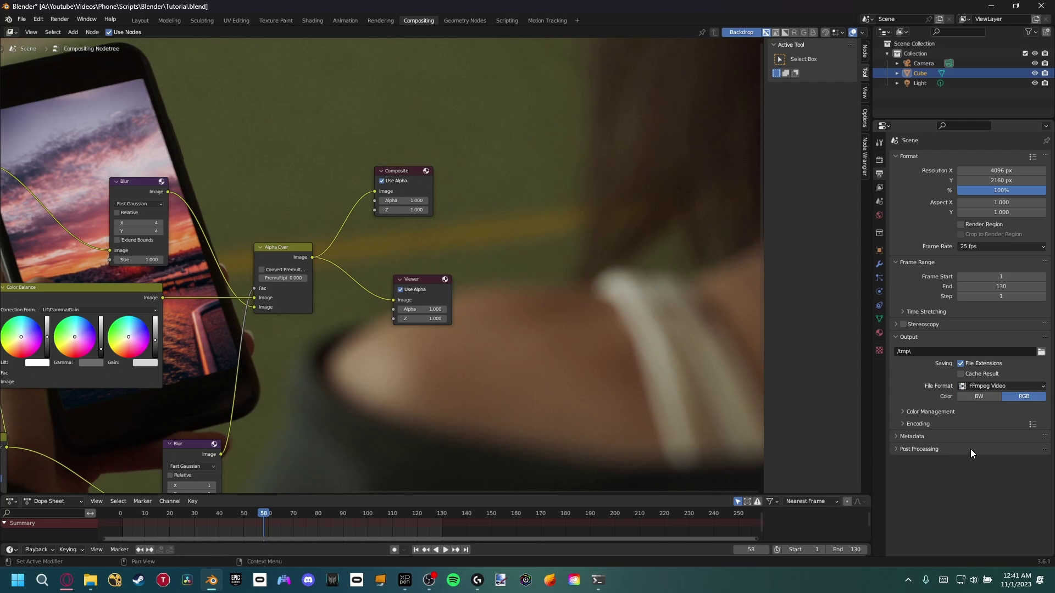
{"action": "left_click", "coordinate": [921, 424]}
{"action": "left_click", "coordinate": [985, 405]}
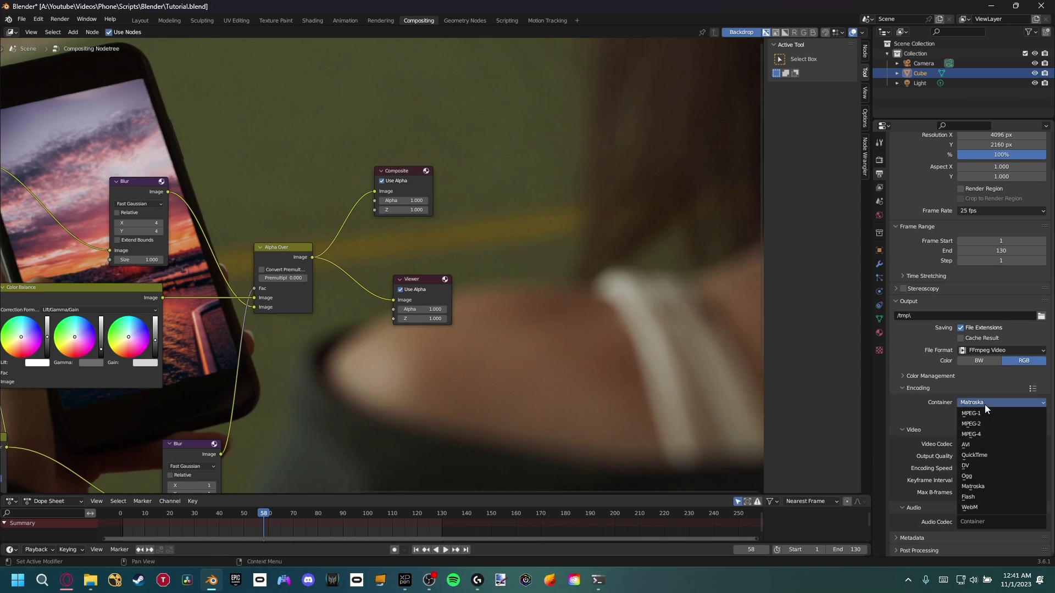
{"action": "left_click", "coordinate": [978, 454]}
{"action": "left_click", "coordinate": [978, 456]}
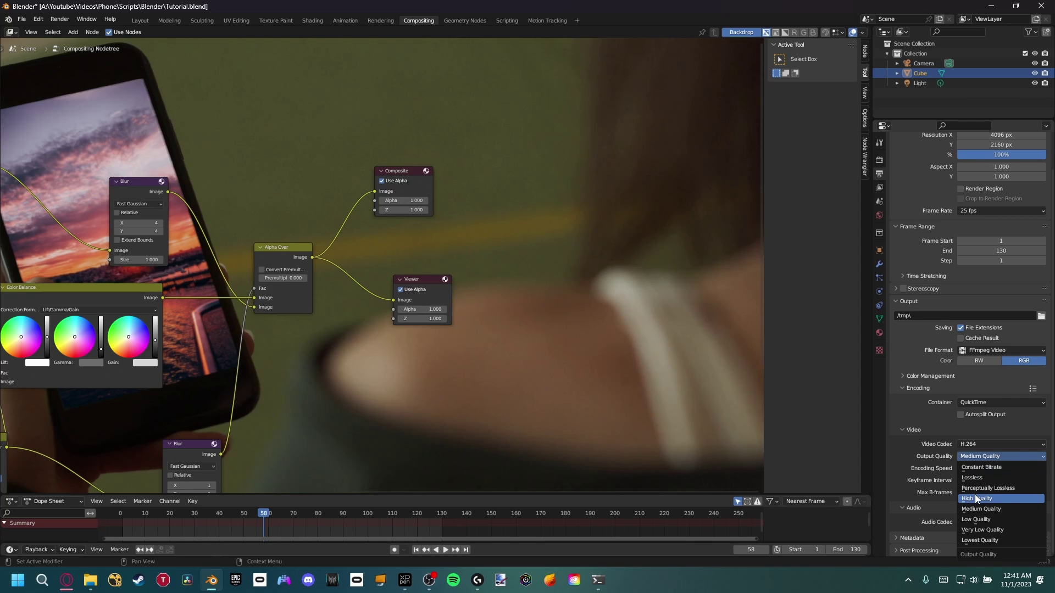
{"action": "left_click", "coordinate": [974, 498]}
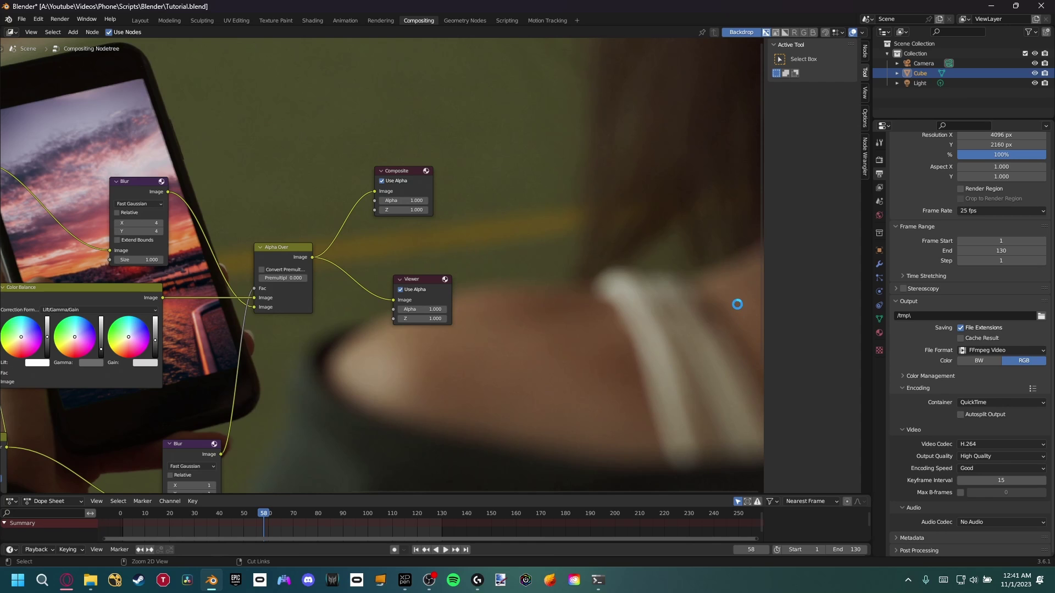
Save the Blender file and render the composited shot as an animation
{"action": "scroll", "coordinate": [961, 308], "scroll_direction": "up", "scroll_amount": 2}
{"action": "key", "text": "ctrl+s"}
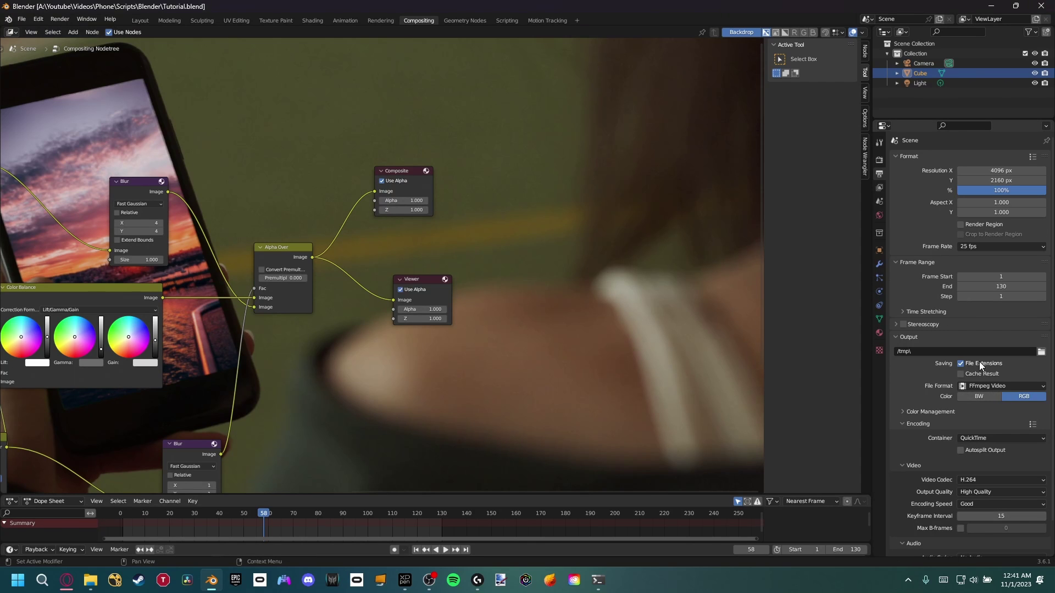
{"action": "left_click", "coordinate": [60, 19]}
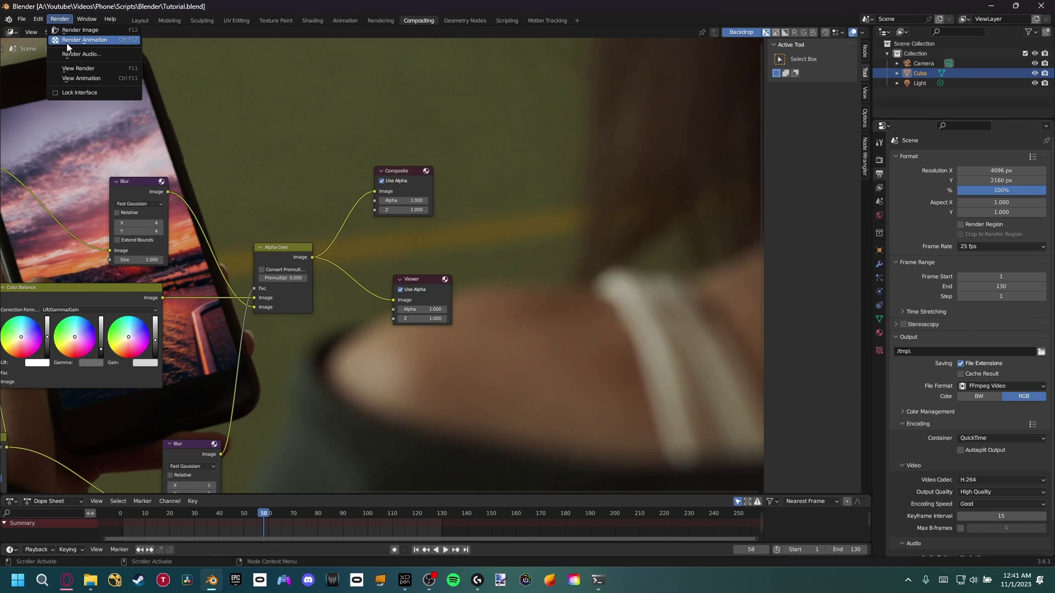
{"action": "left_click", "coordinate": [67, 43]}
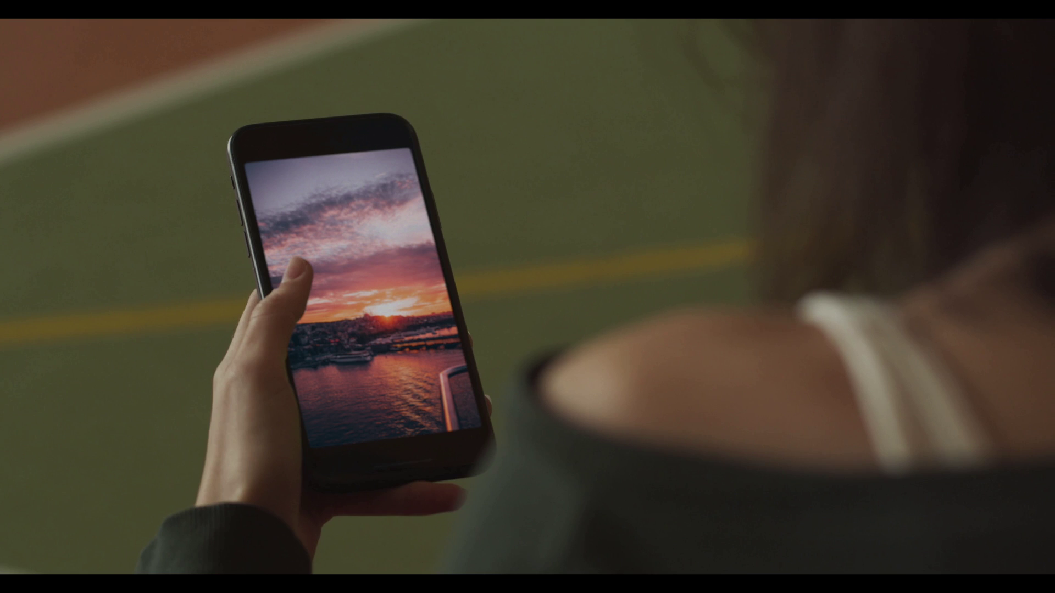